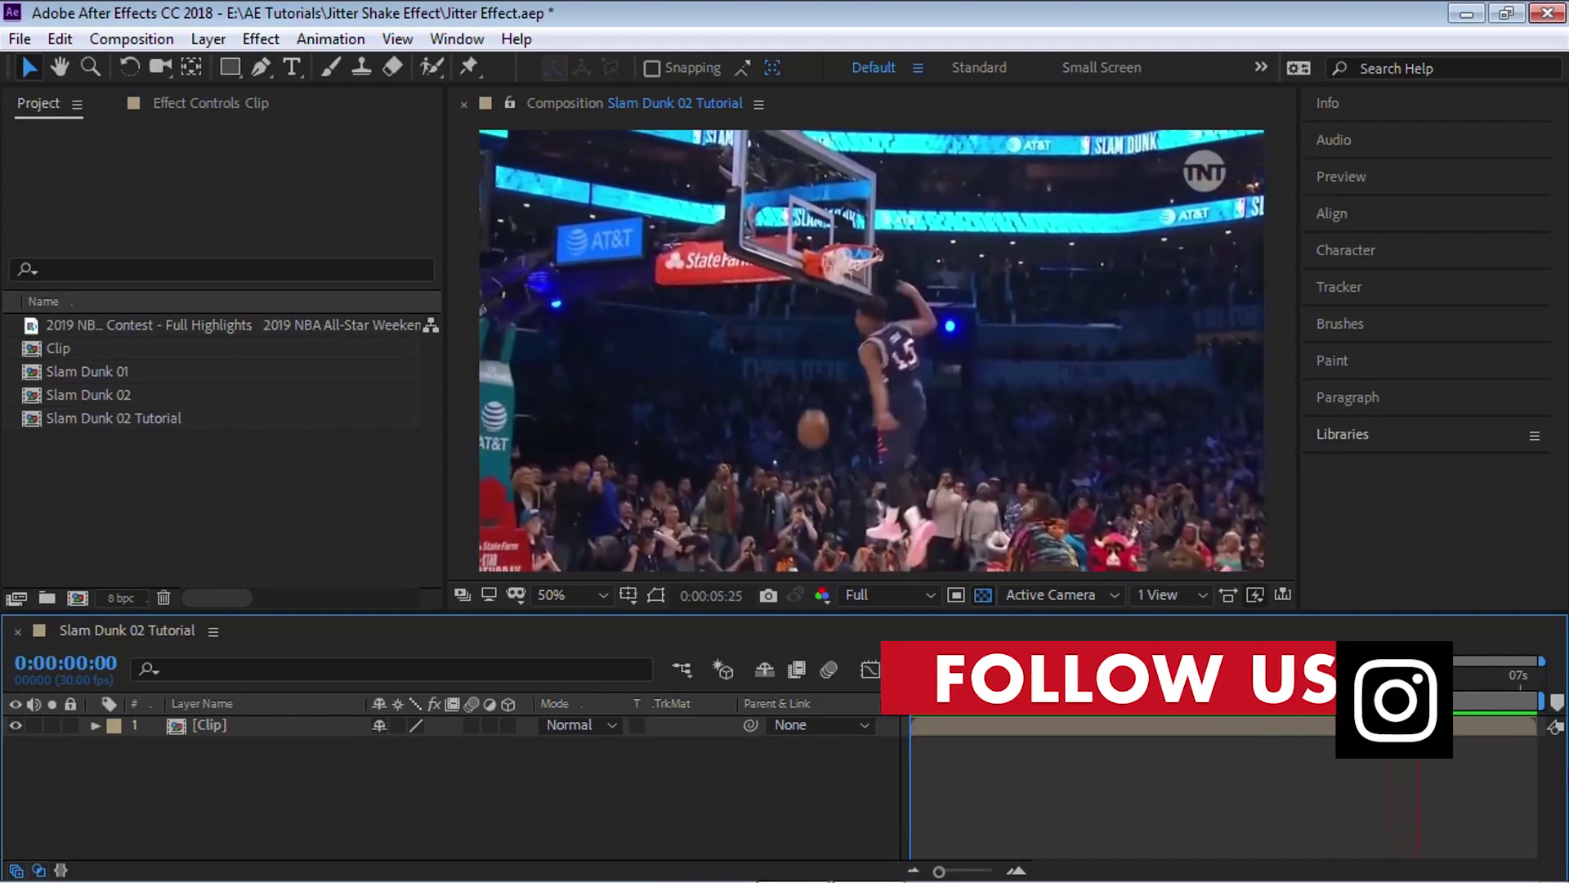
Add a composition marker at 0:00:05:18 with the comment JITTER
click(1354, 678)
drag(1353, 679, 1396, 685)
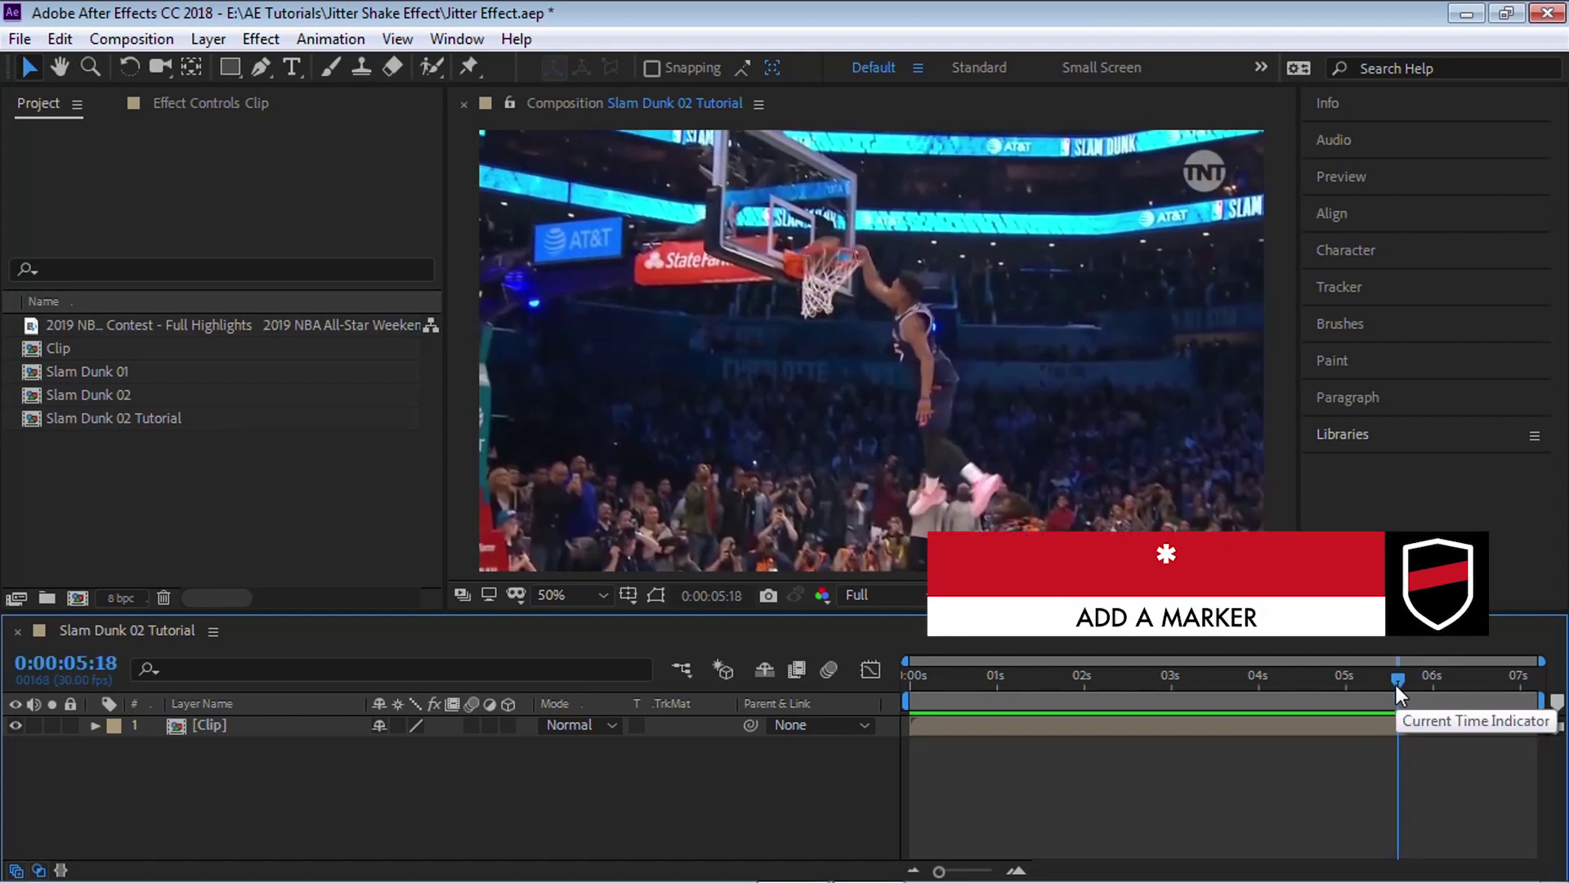
key(KP_Multiply)
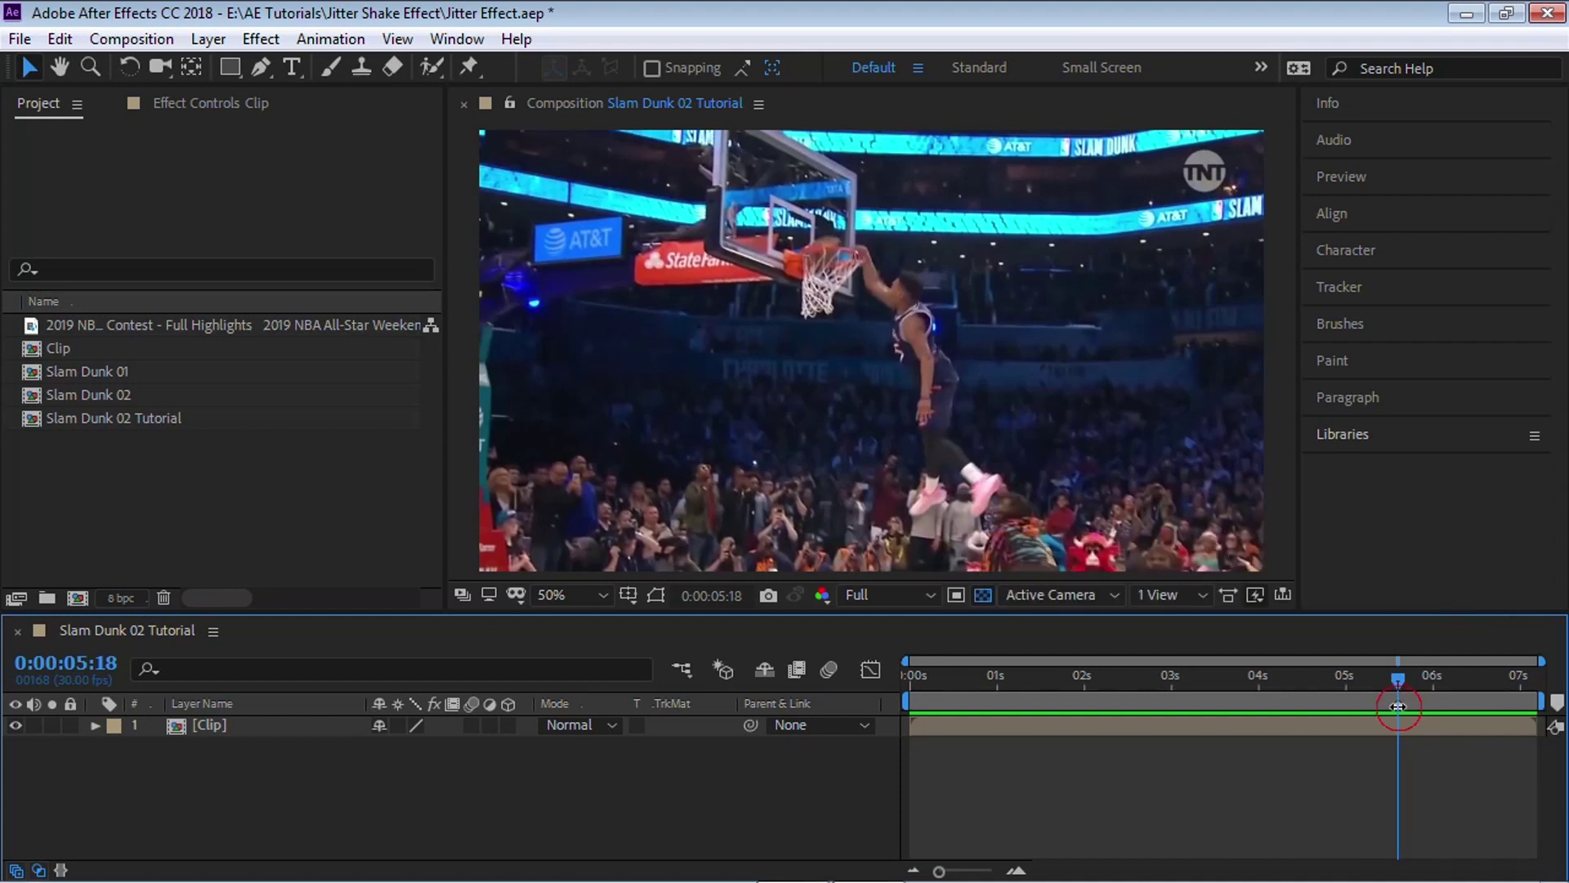
double_click(1396, 704)
text(JITTER)
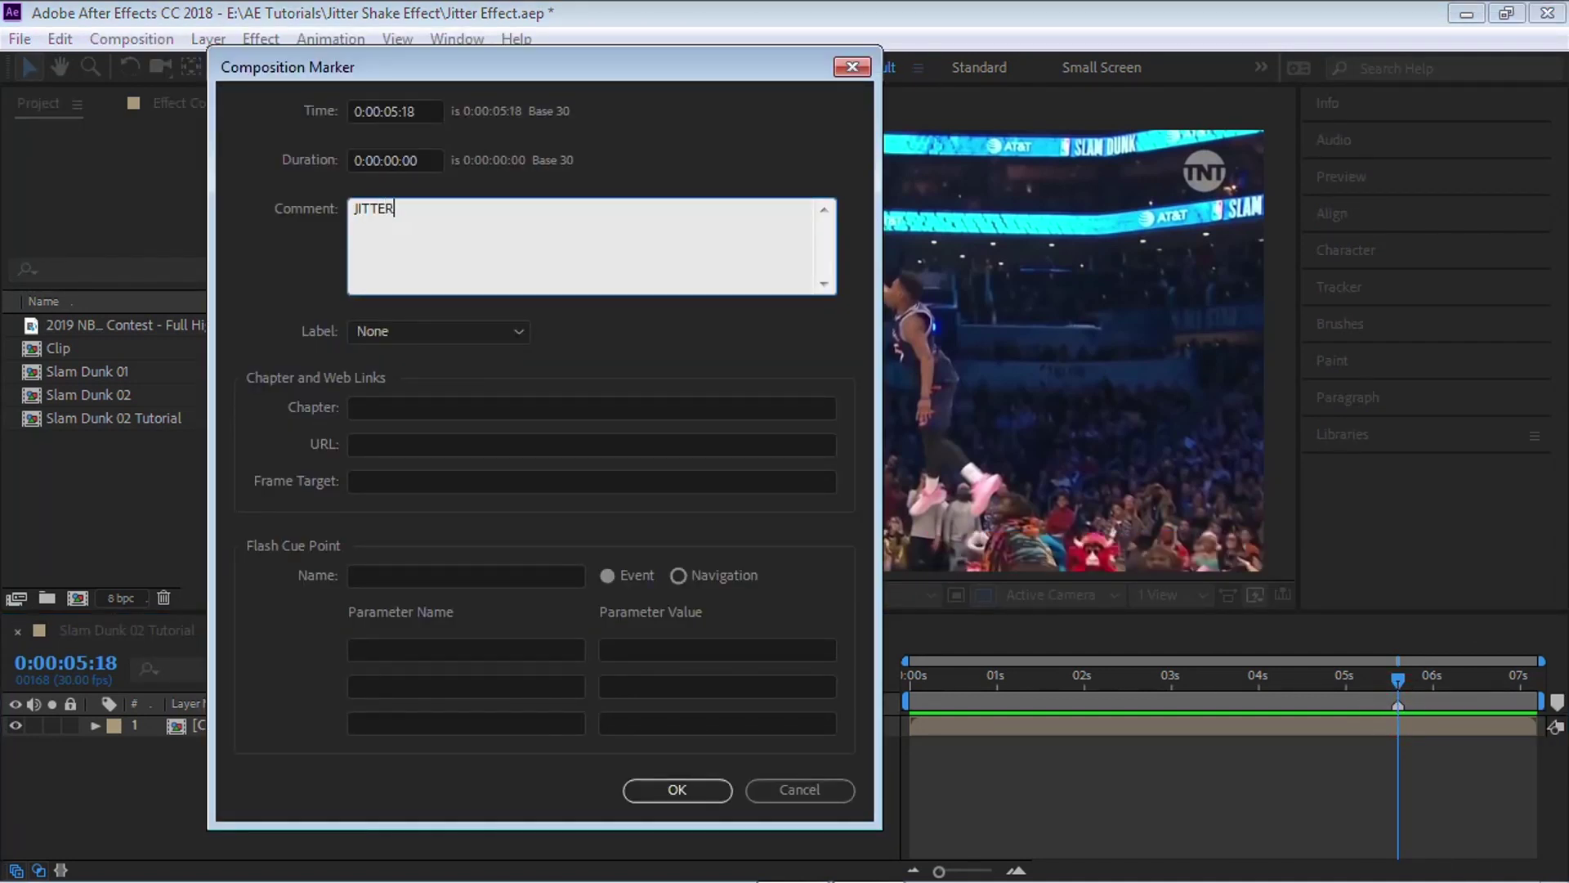
double_click(459, 213)
click(676, 788)
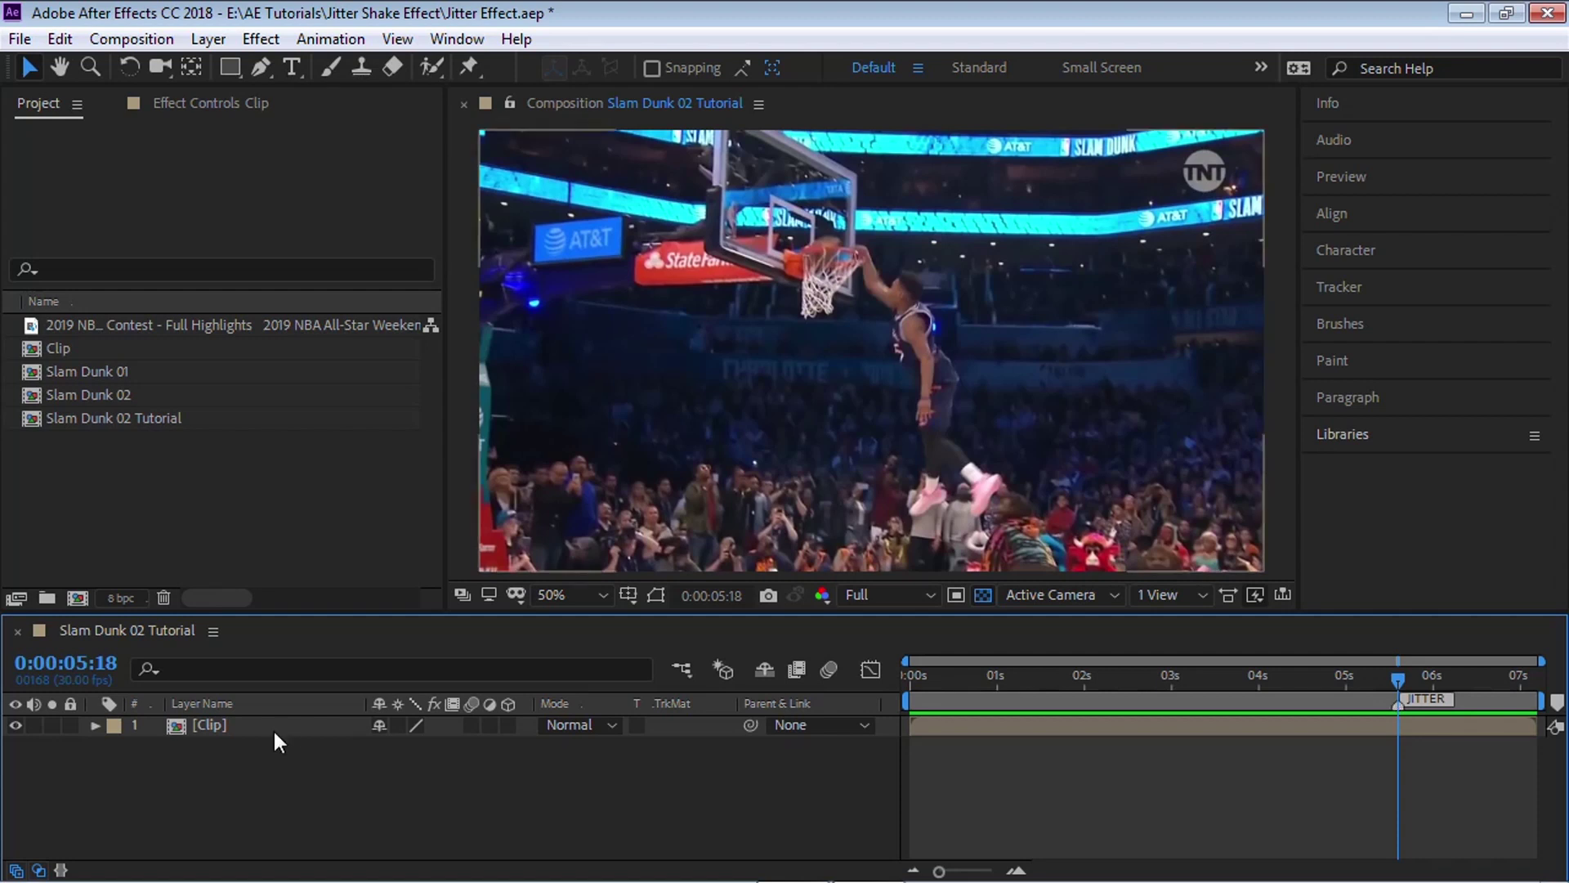
Reveal Position, Scale, Rotation and Opacity on the Clip layer using P and Shift+S/R/T
click(233, 725)
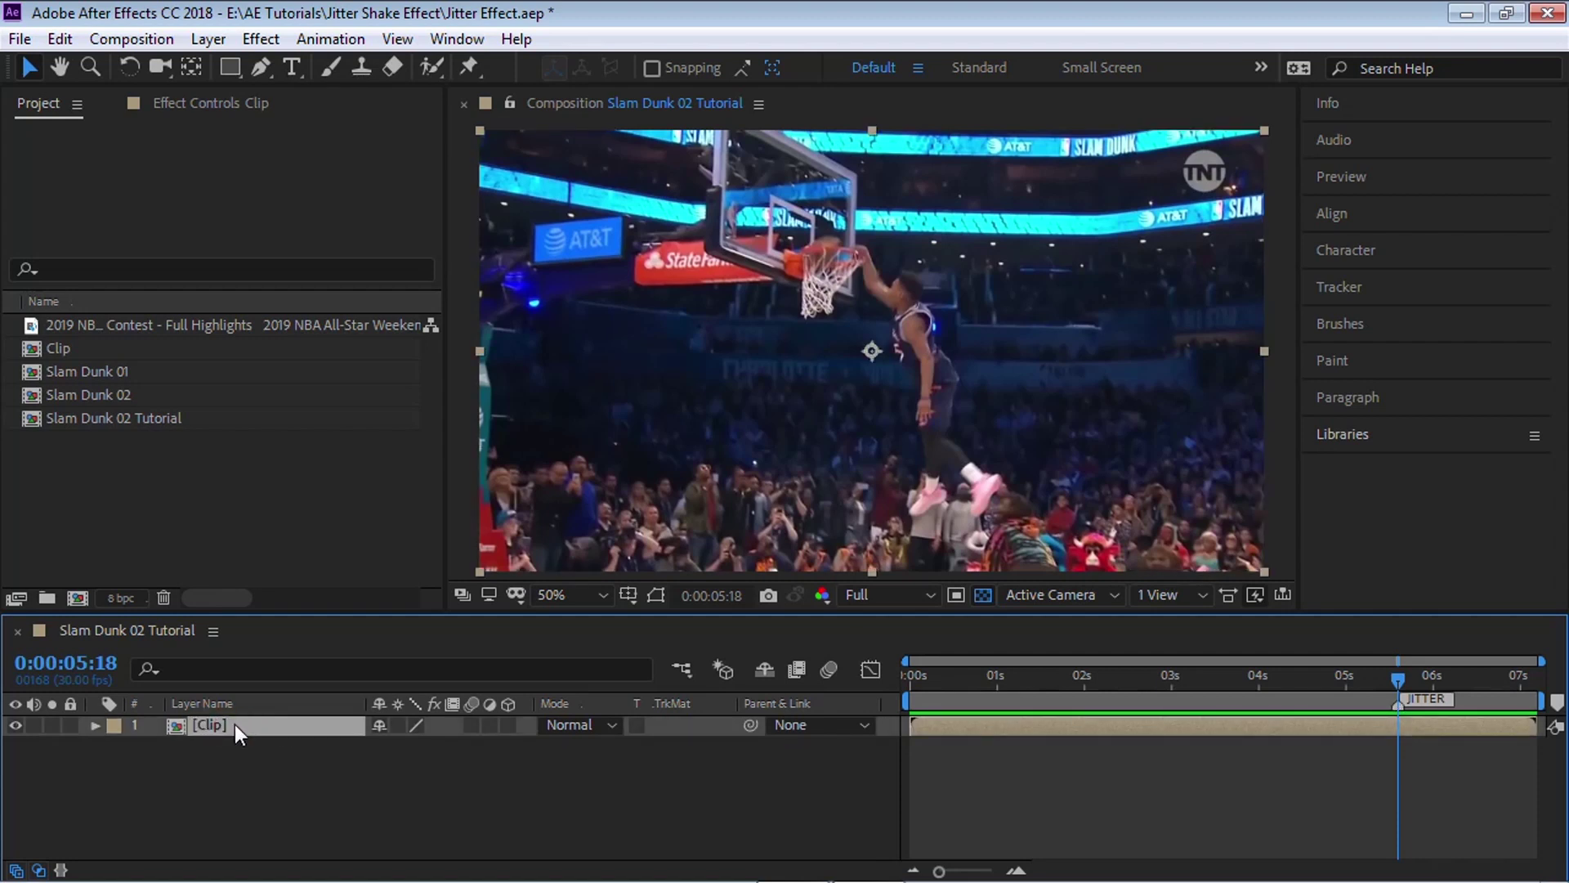
key(p)
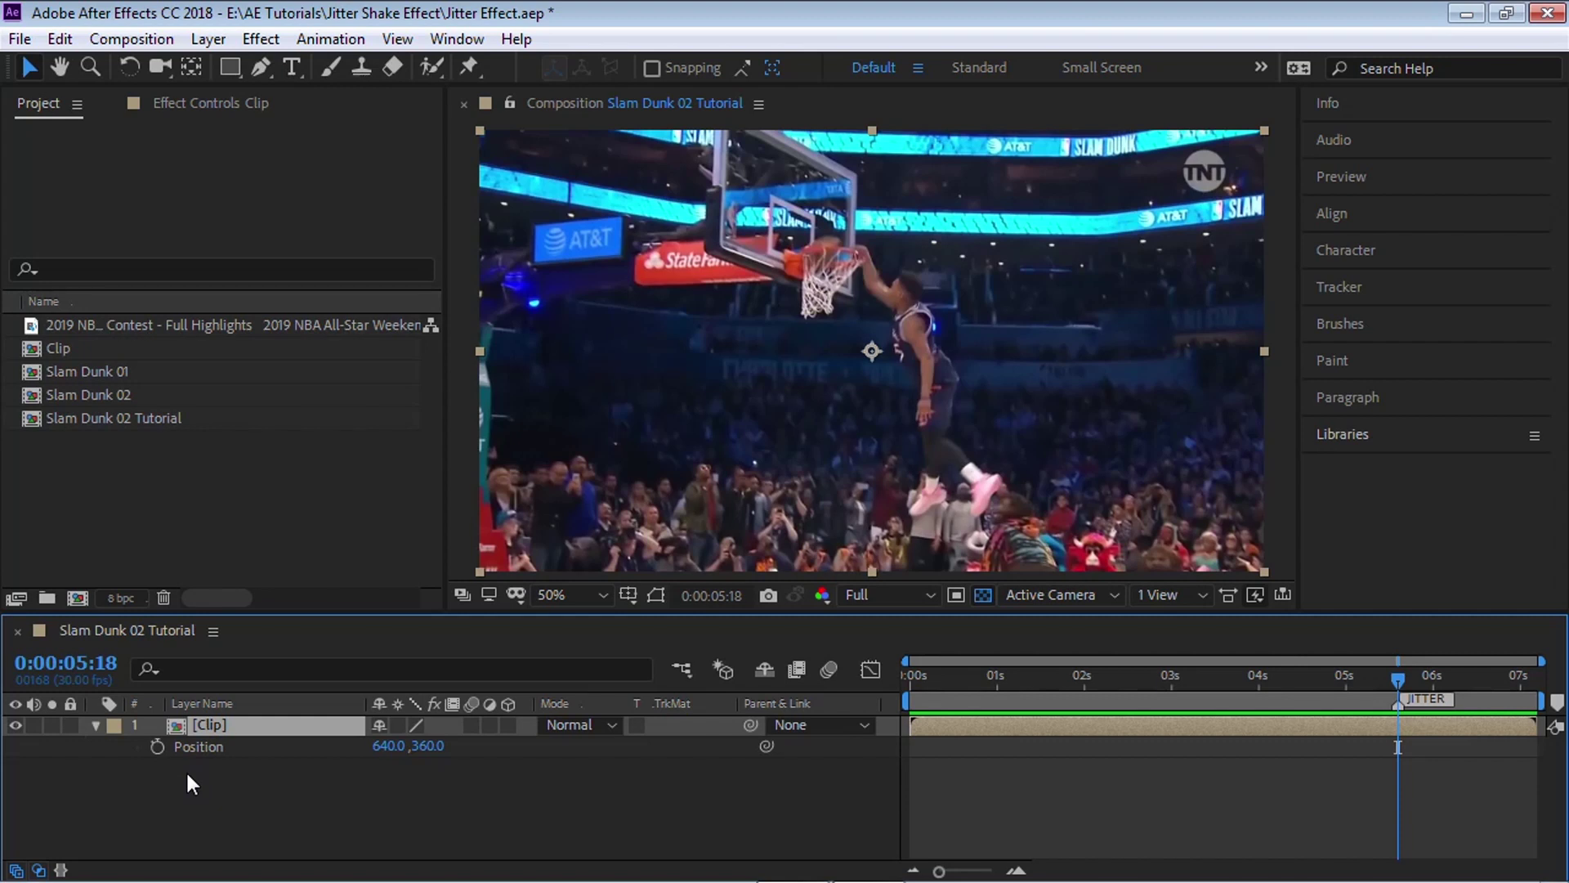
key(shift+s)
key(shift+r)
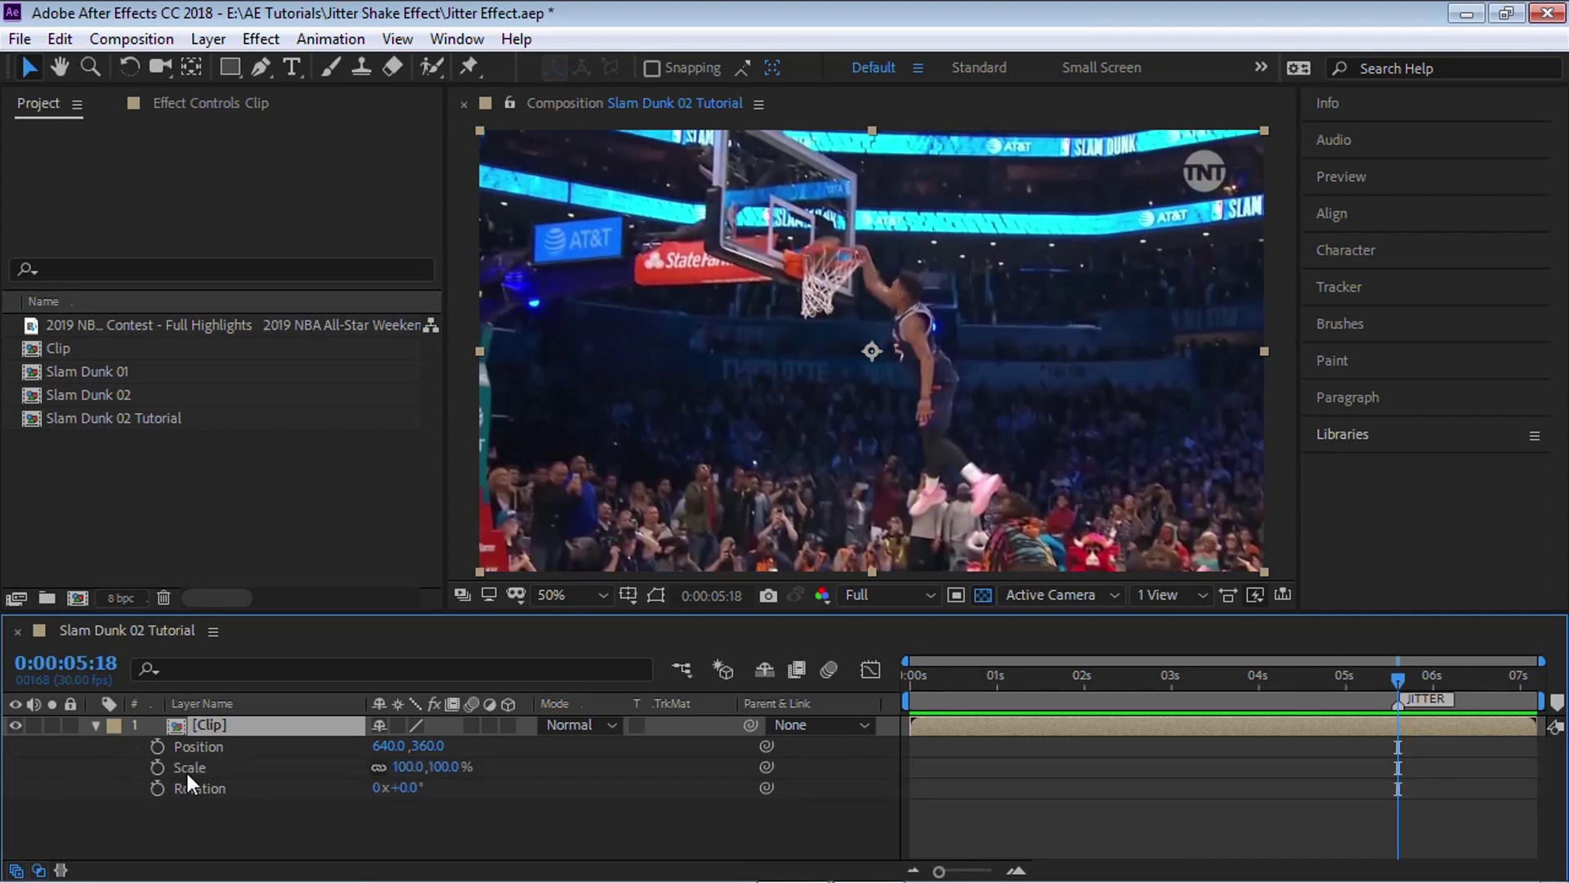
key(shift+t)
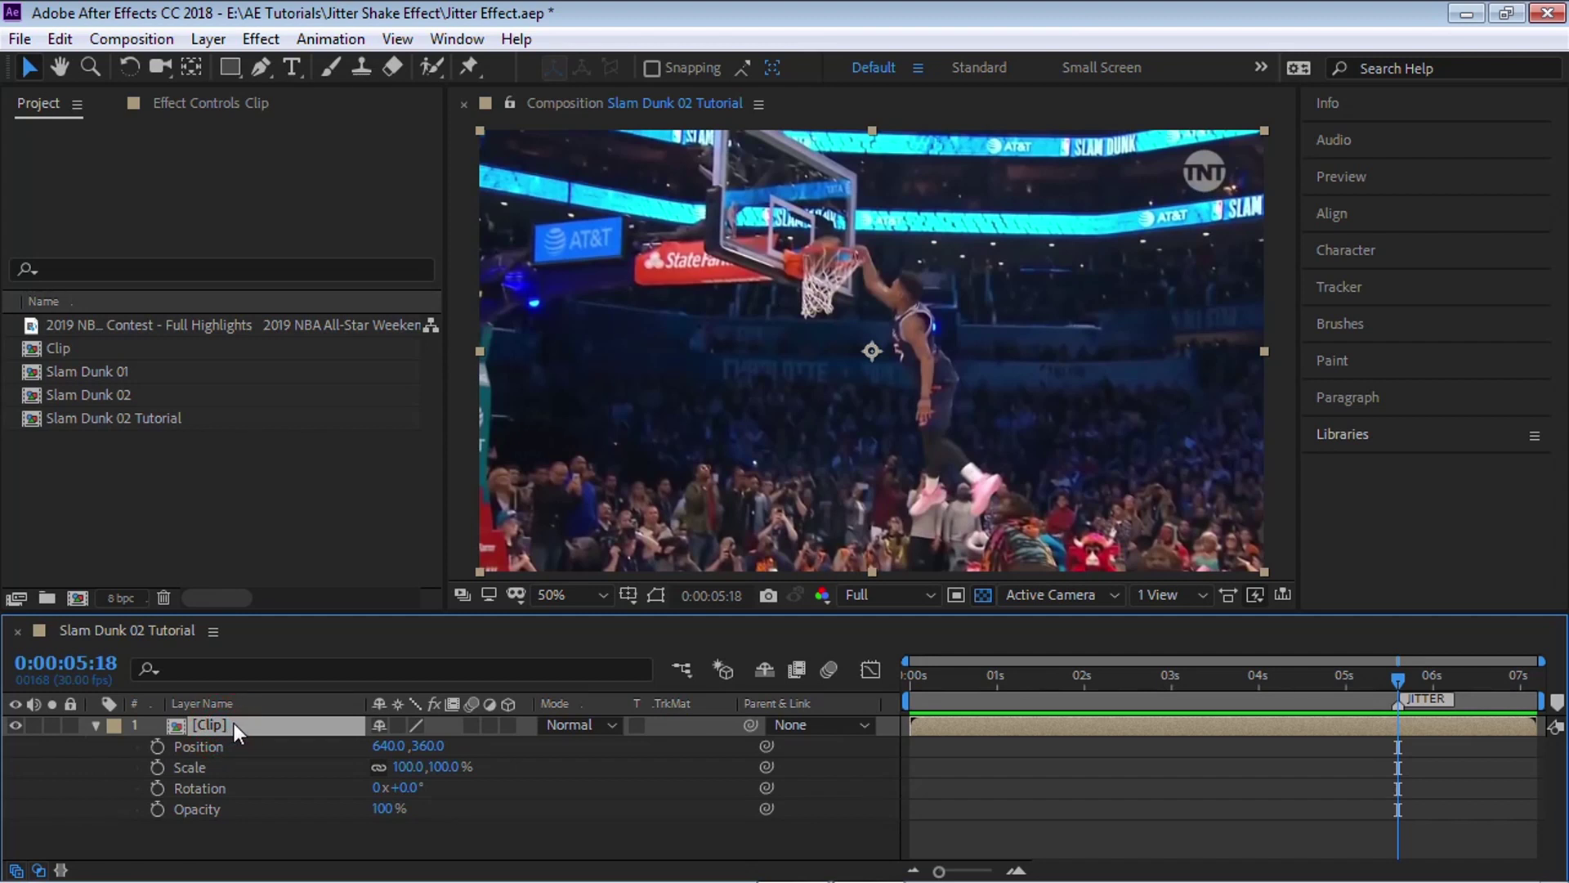
click(260, 41)
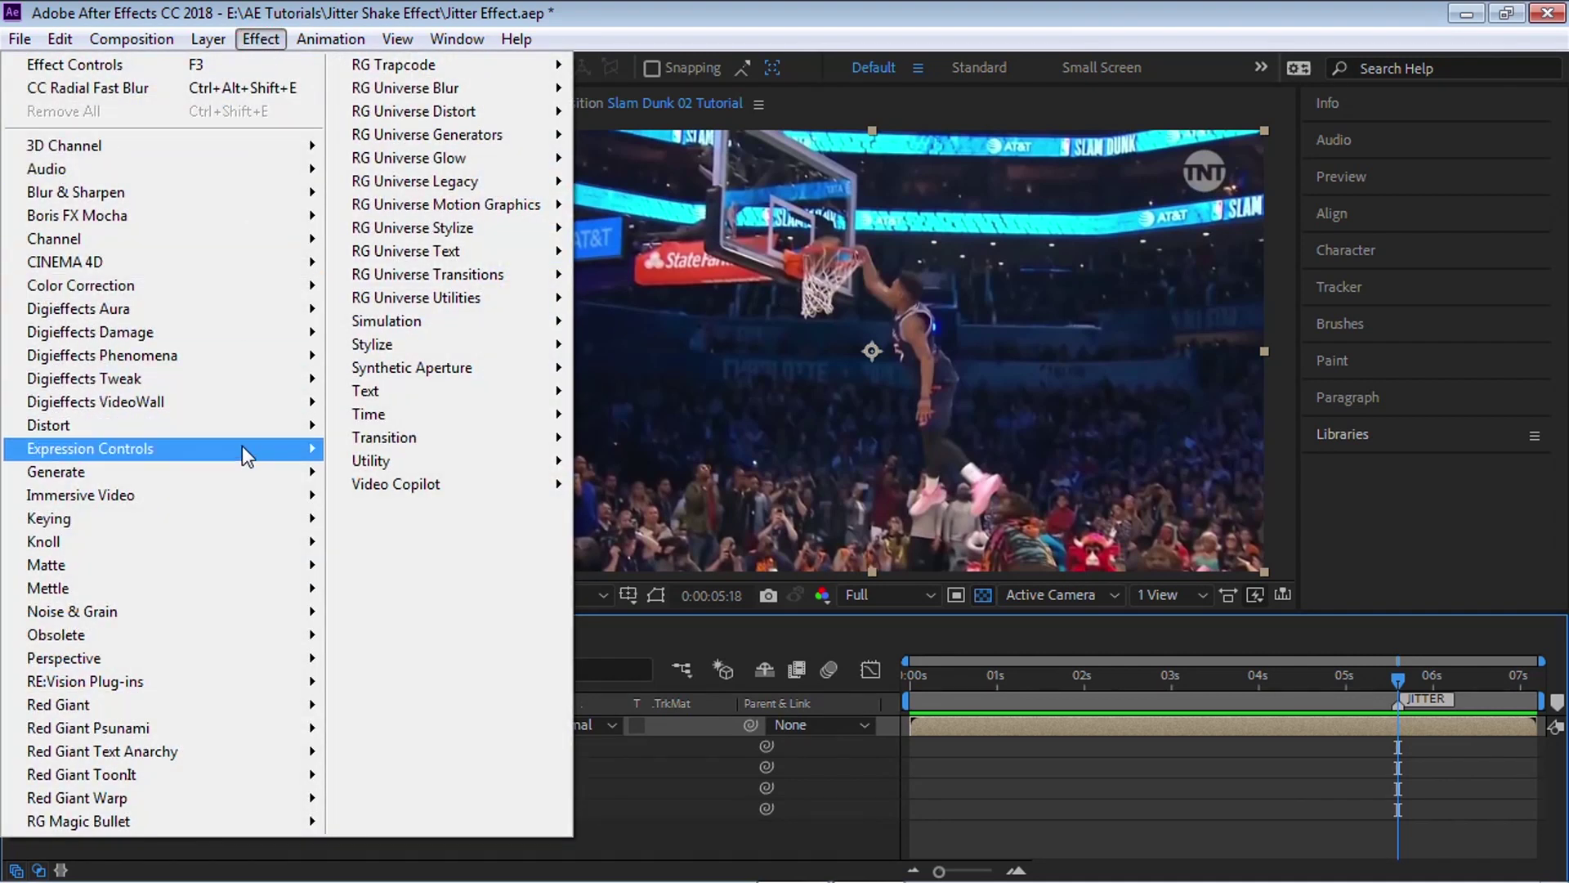
Apply two Slider Control effects to the Clip layer
mouse_move(309, 448)
click(415, 613)
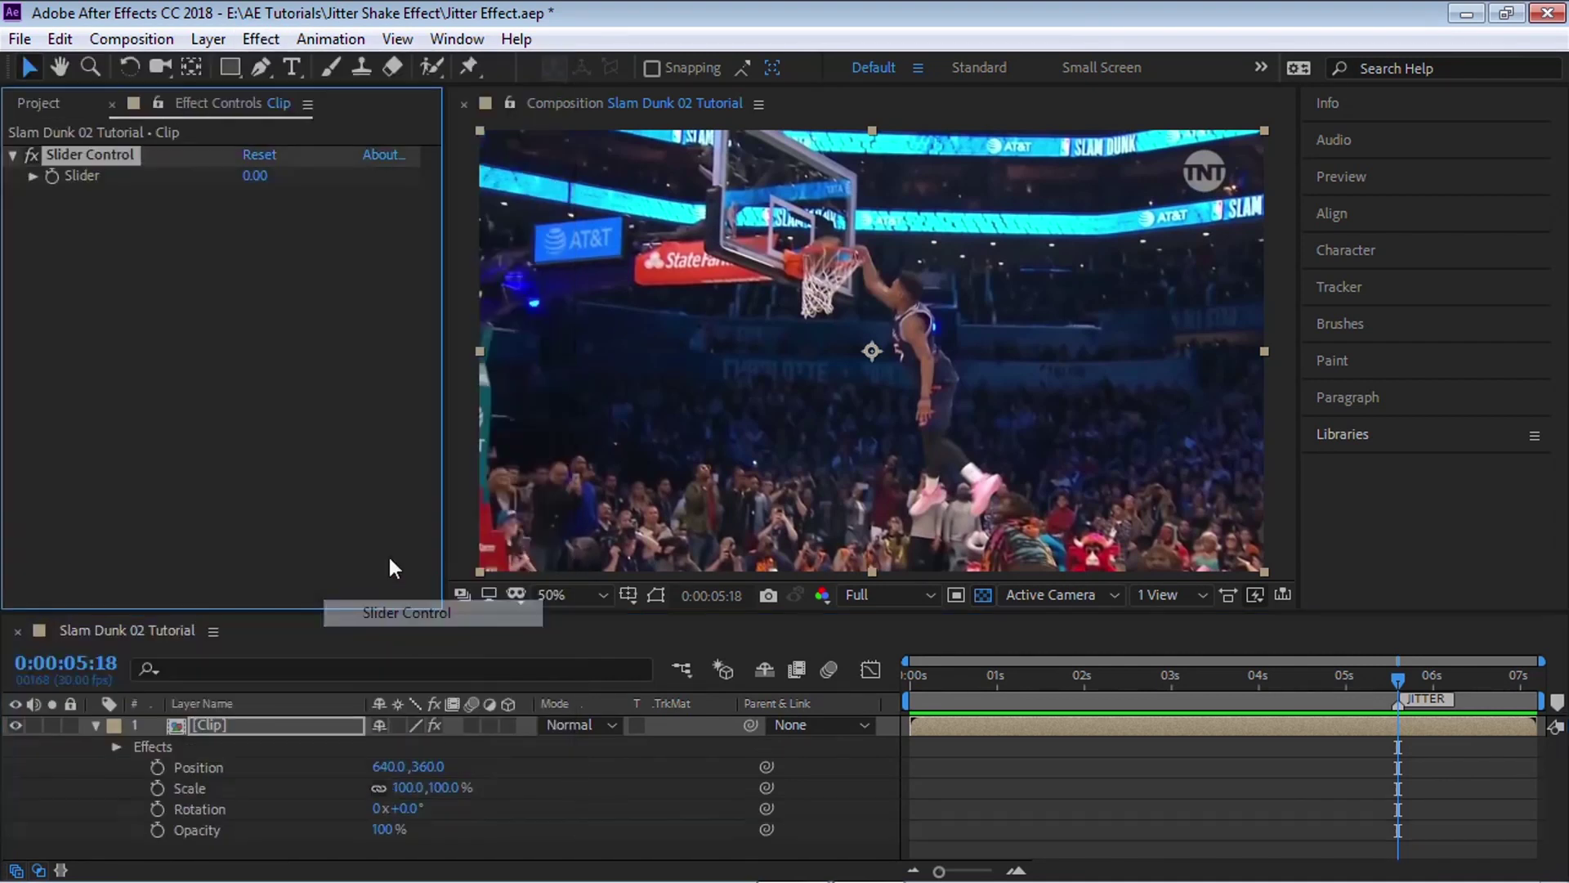
click(261, 39)
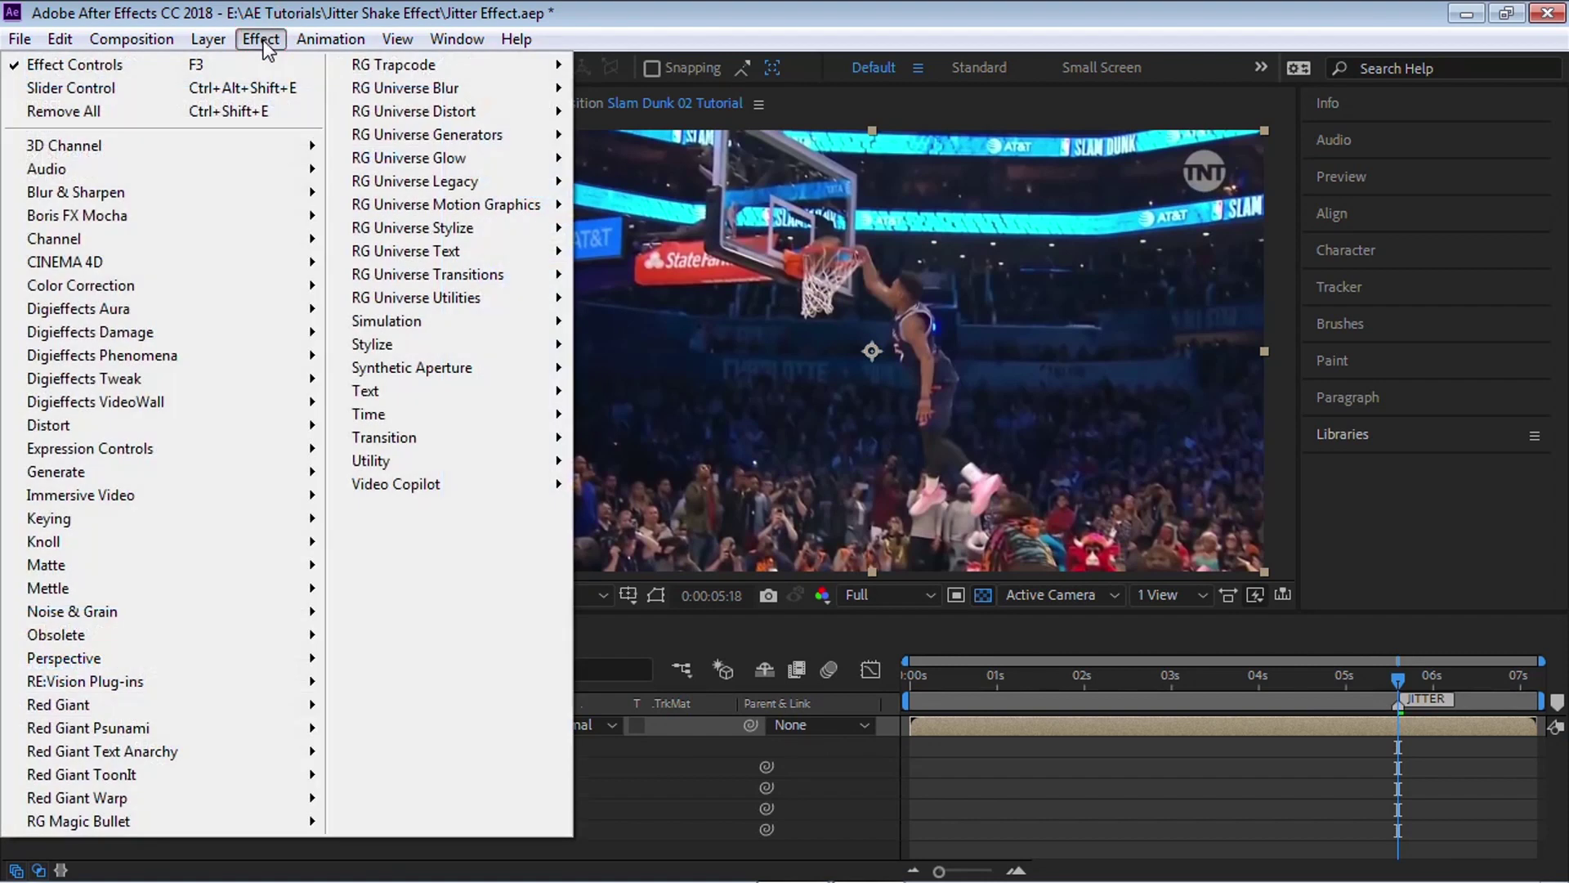
click(111, 90)
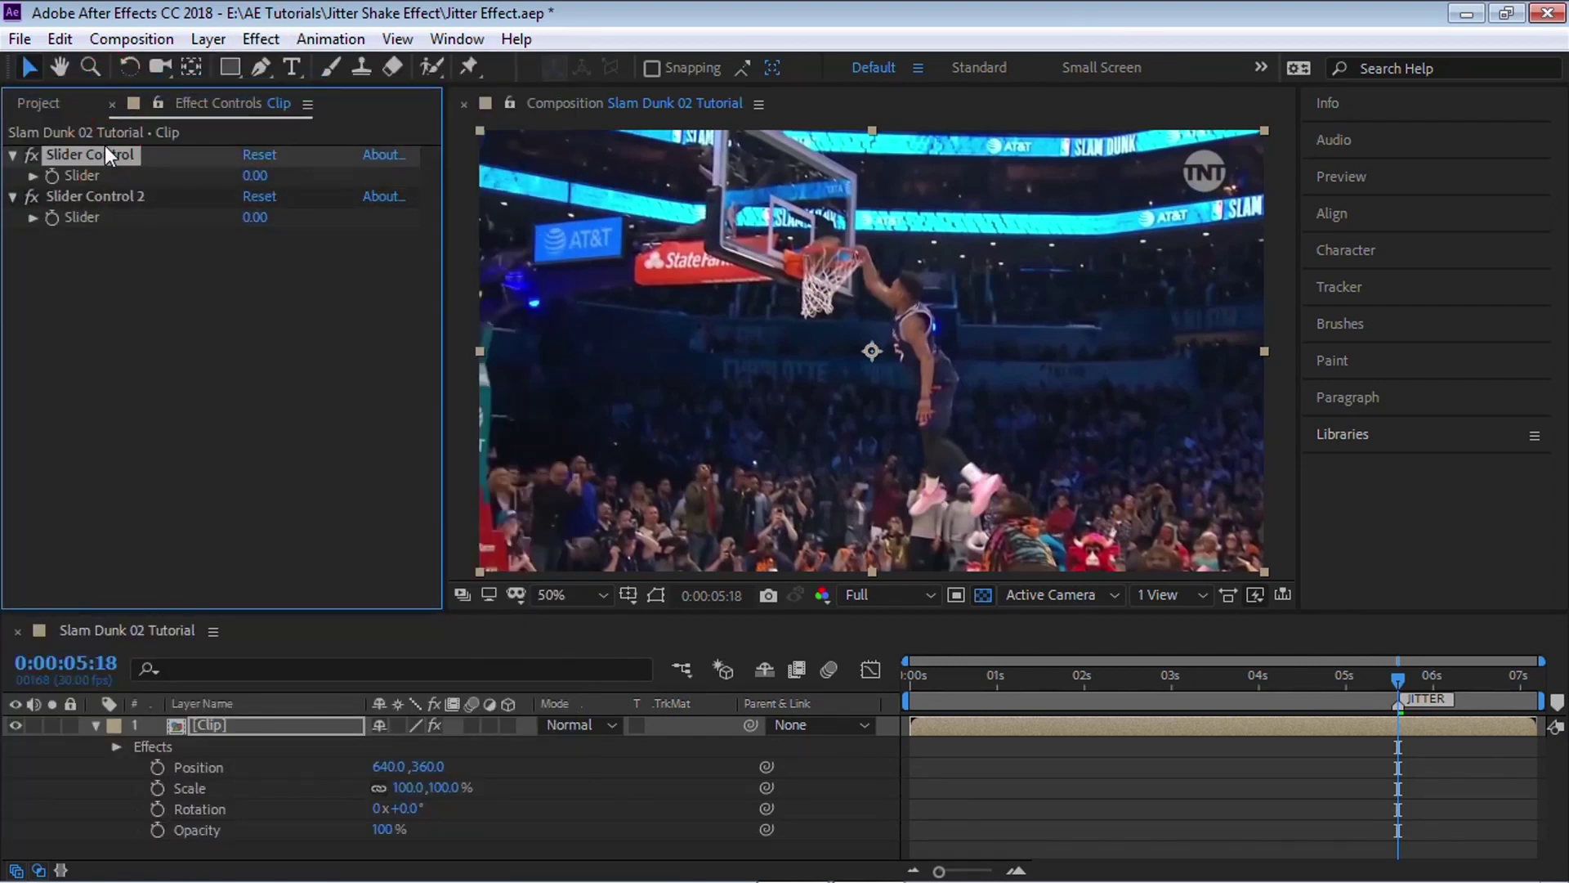
Rename the two slider controls Frequency and Amount
key(Return)
text(Fre)
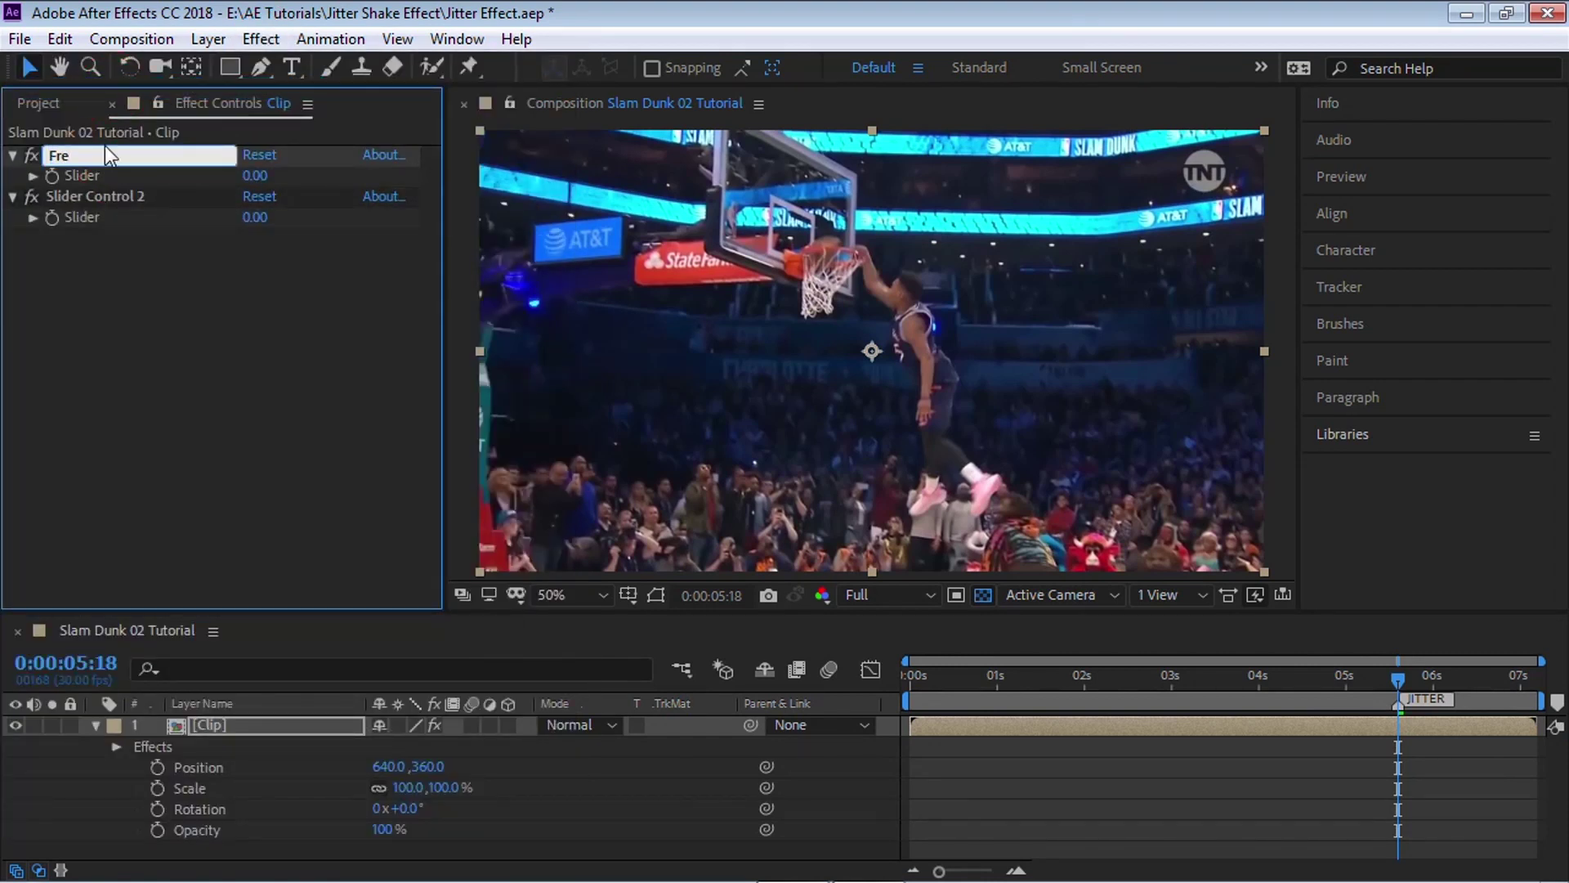
text(quency)
key(Return)
click(152, 197)
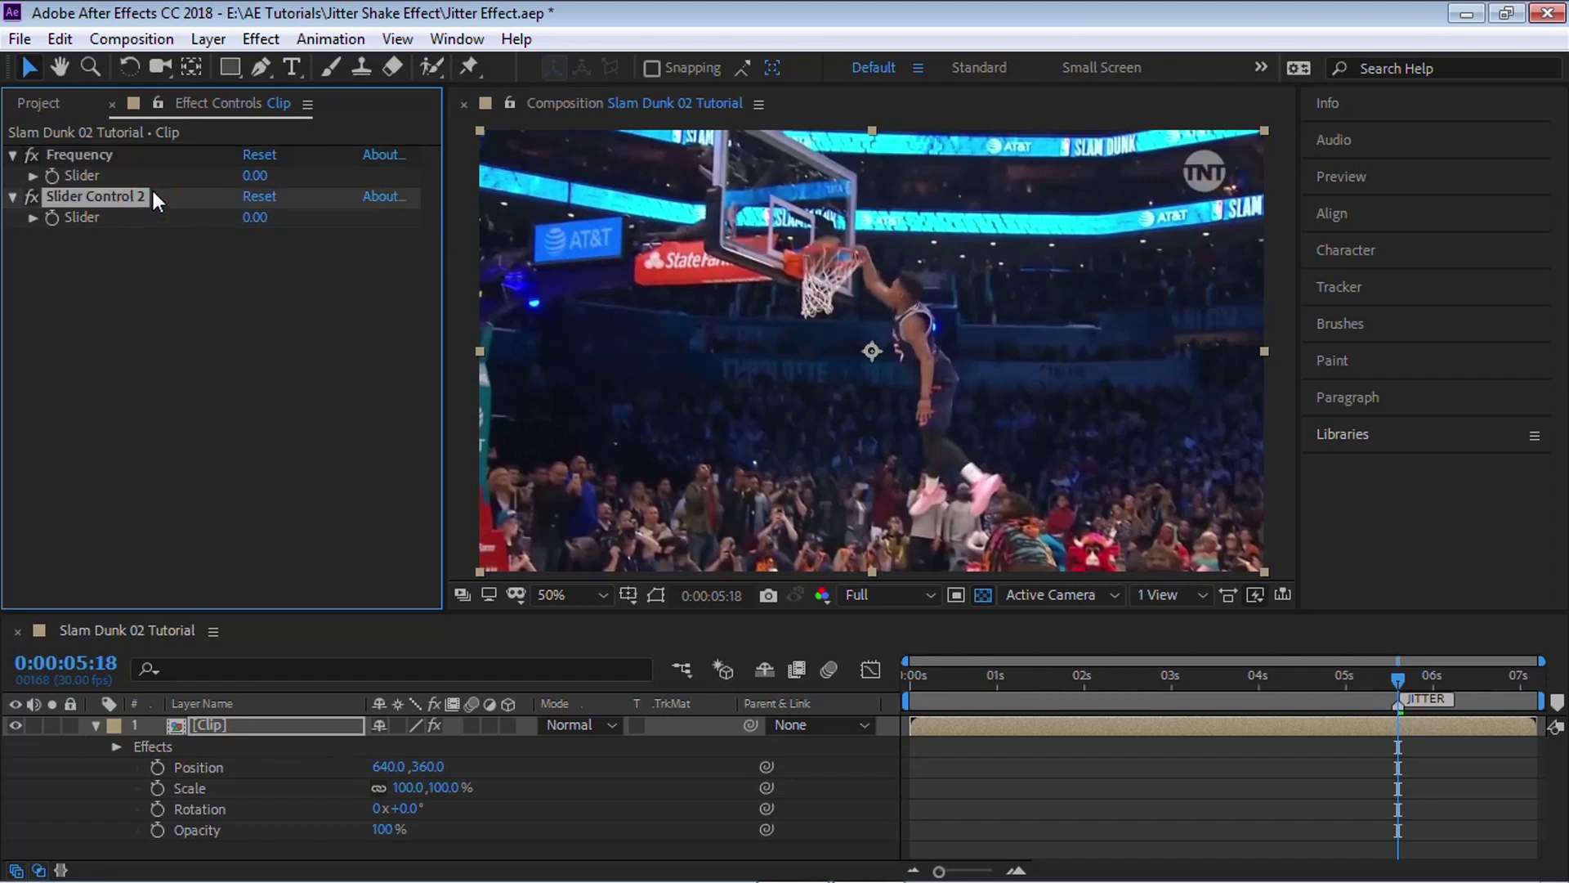
key(Return)
text(Am)
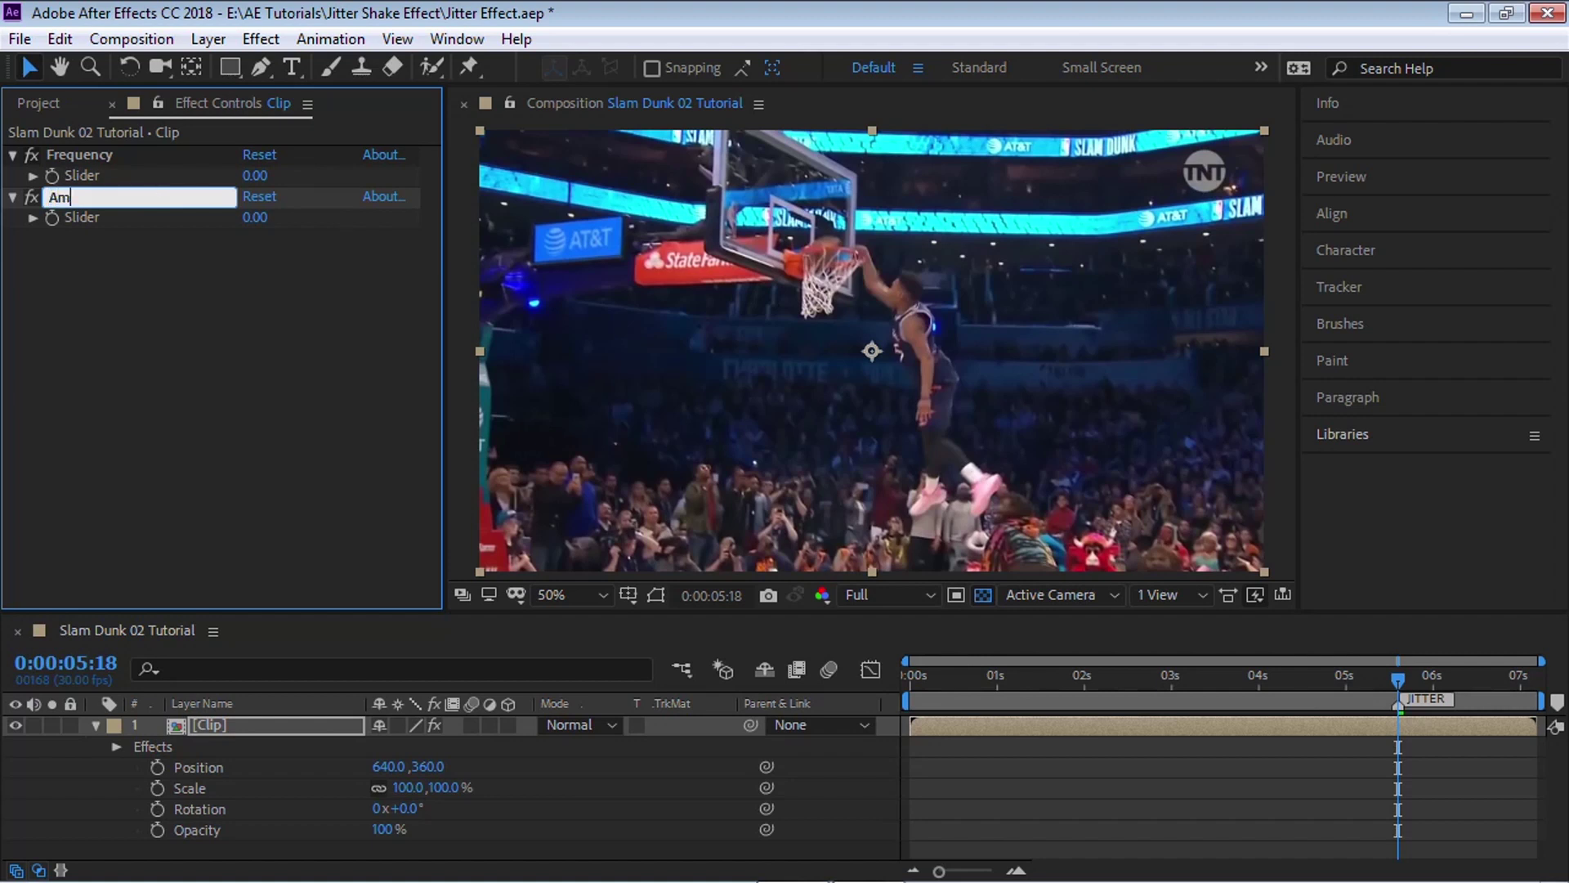
text(ount)
key(Return)
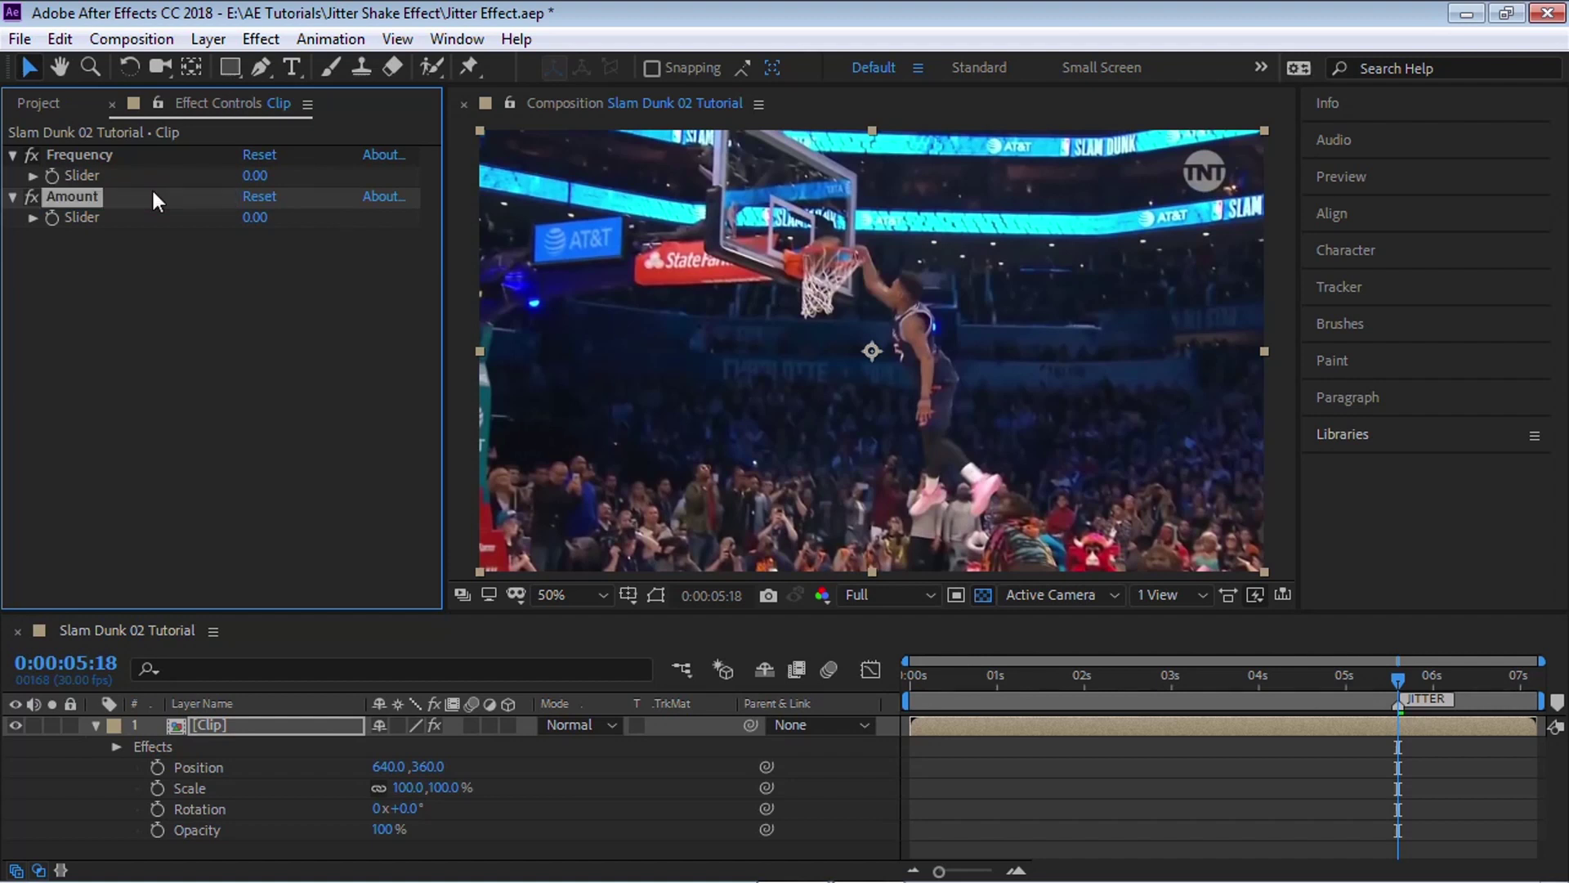
click(214, 725)
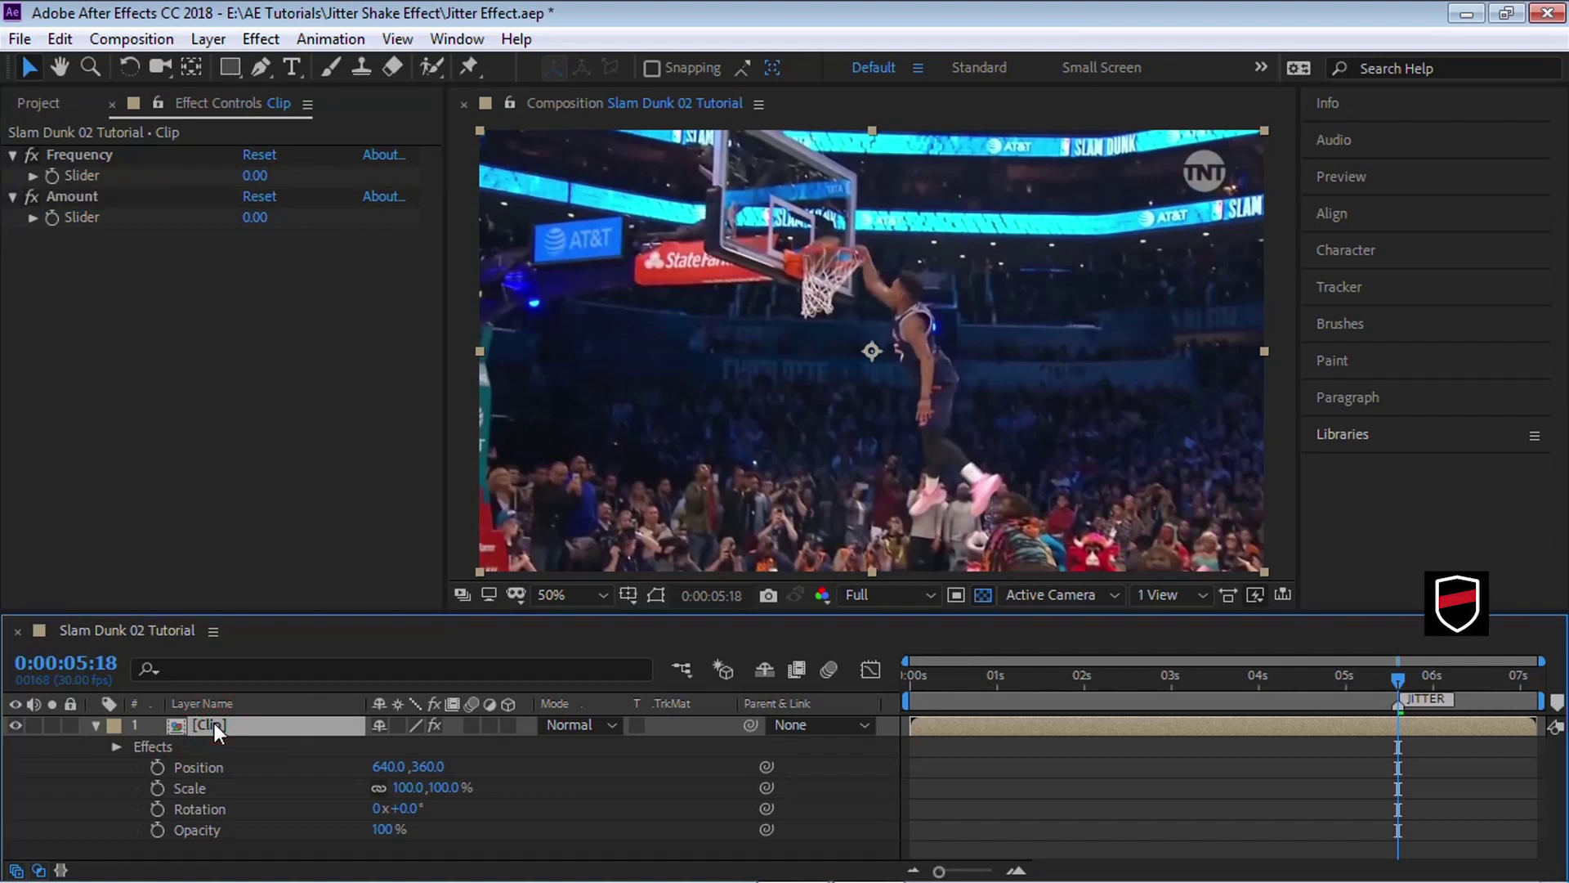
Add the expression wiggle(15,30) to the Clip layer's Position and preview it
key(p)
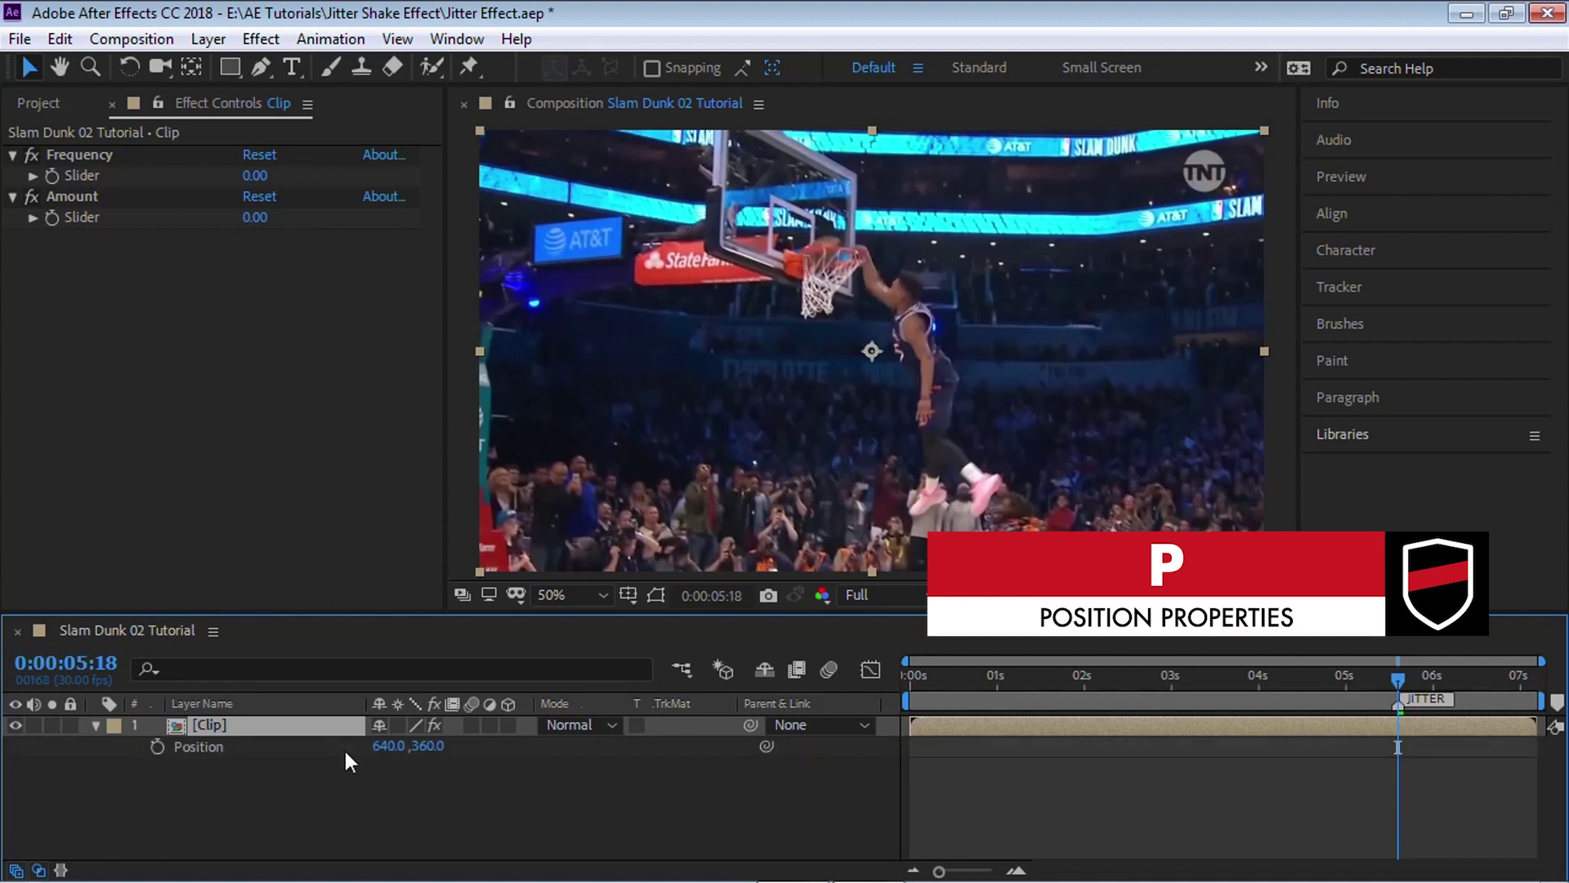
alt+click(159, 747)
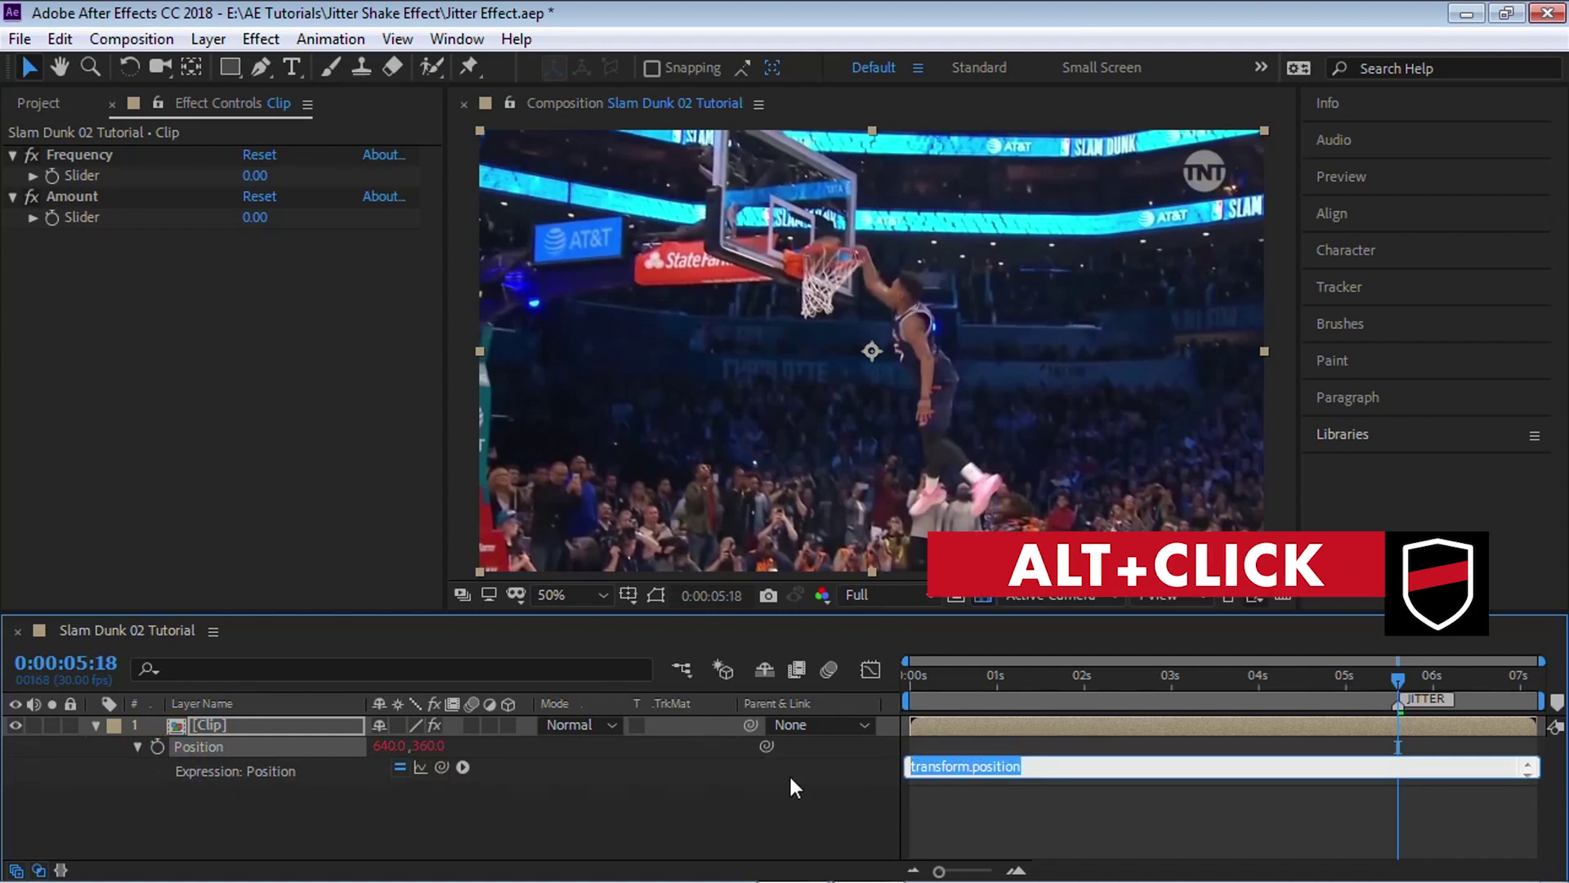
text(wiggle)
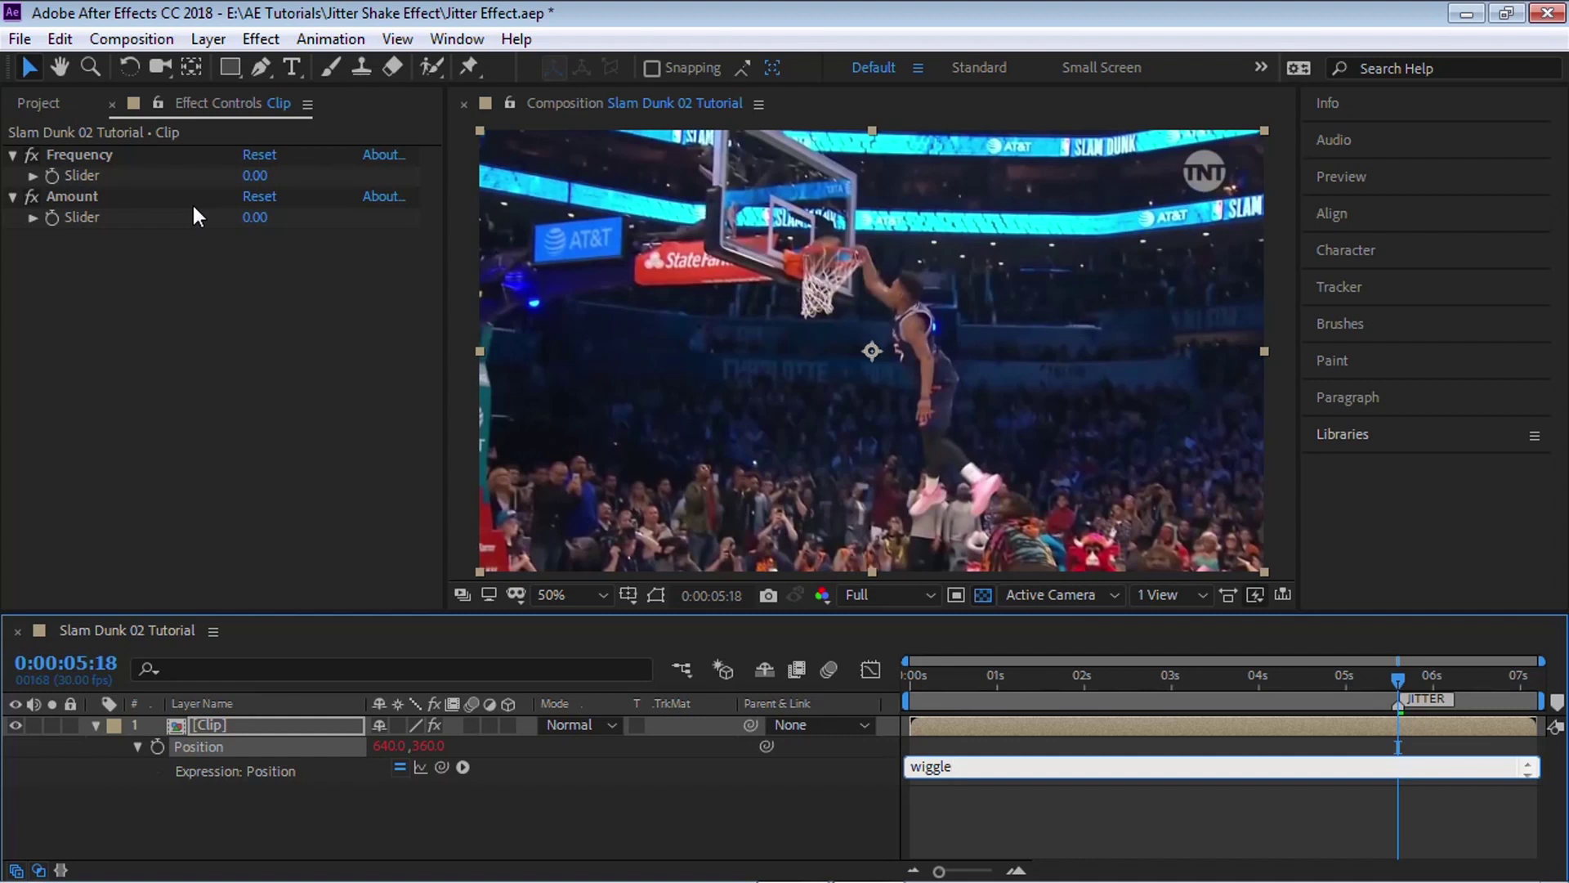
text((15,30))
click(1313, 680)
key(space)
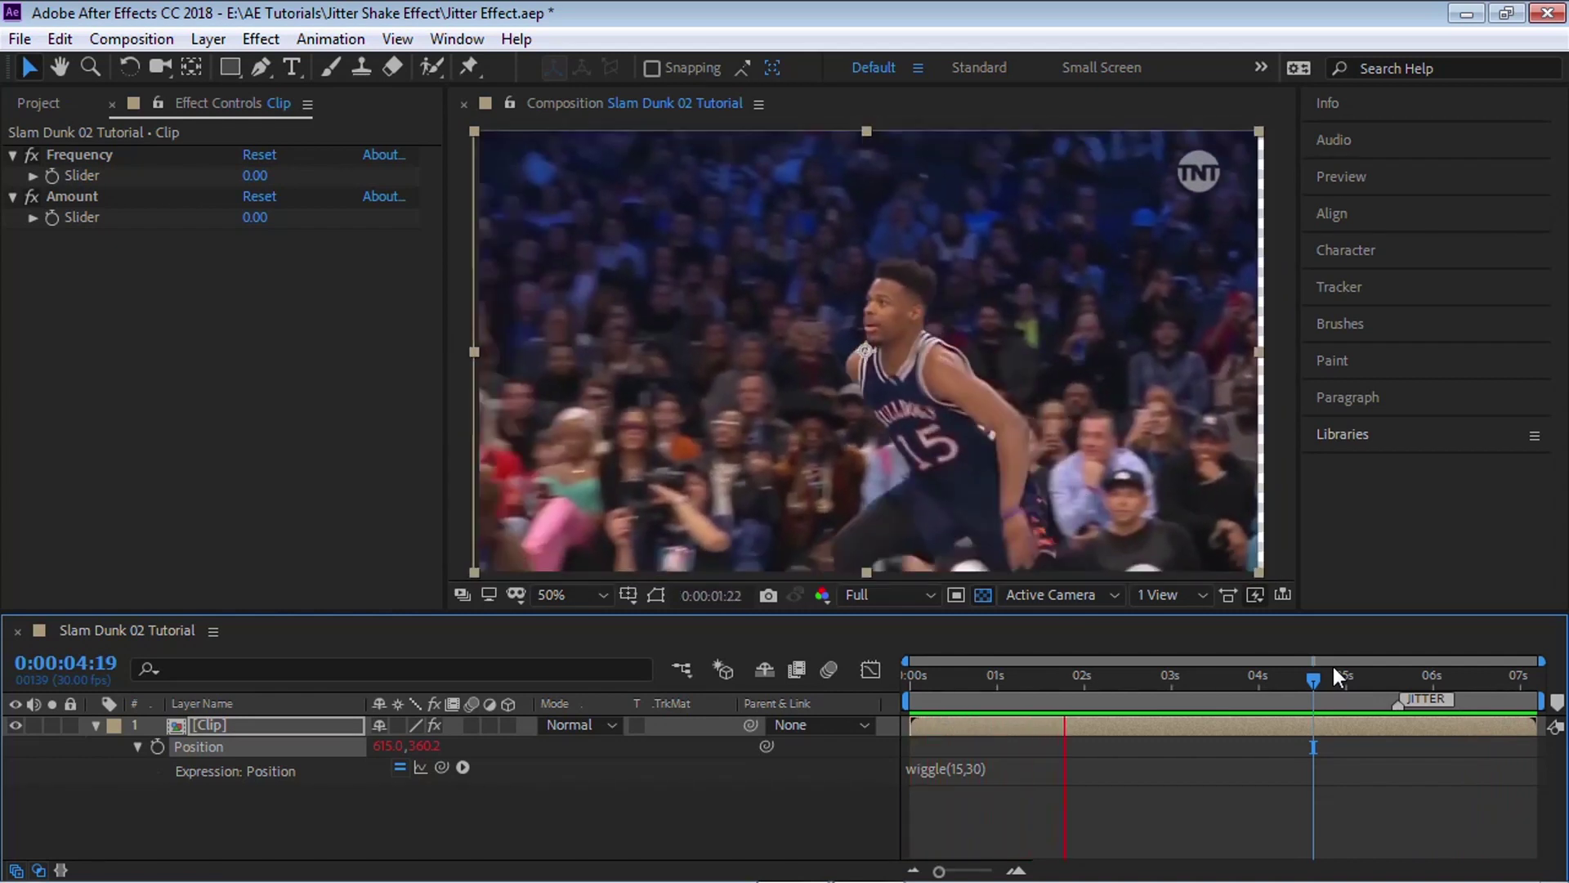
Stop the jitter preview and reselect the Clip layer
key(space)
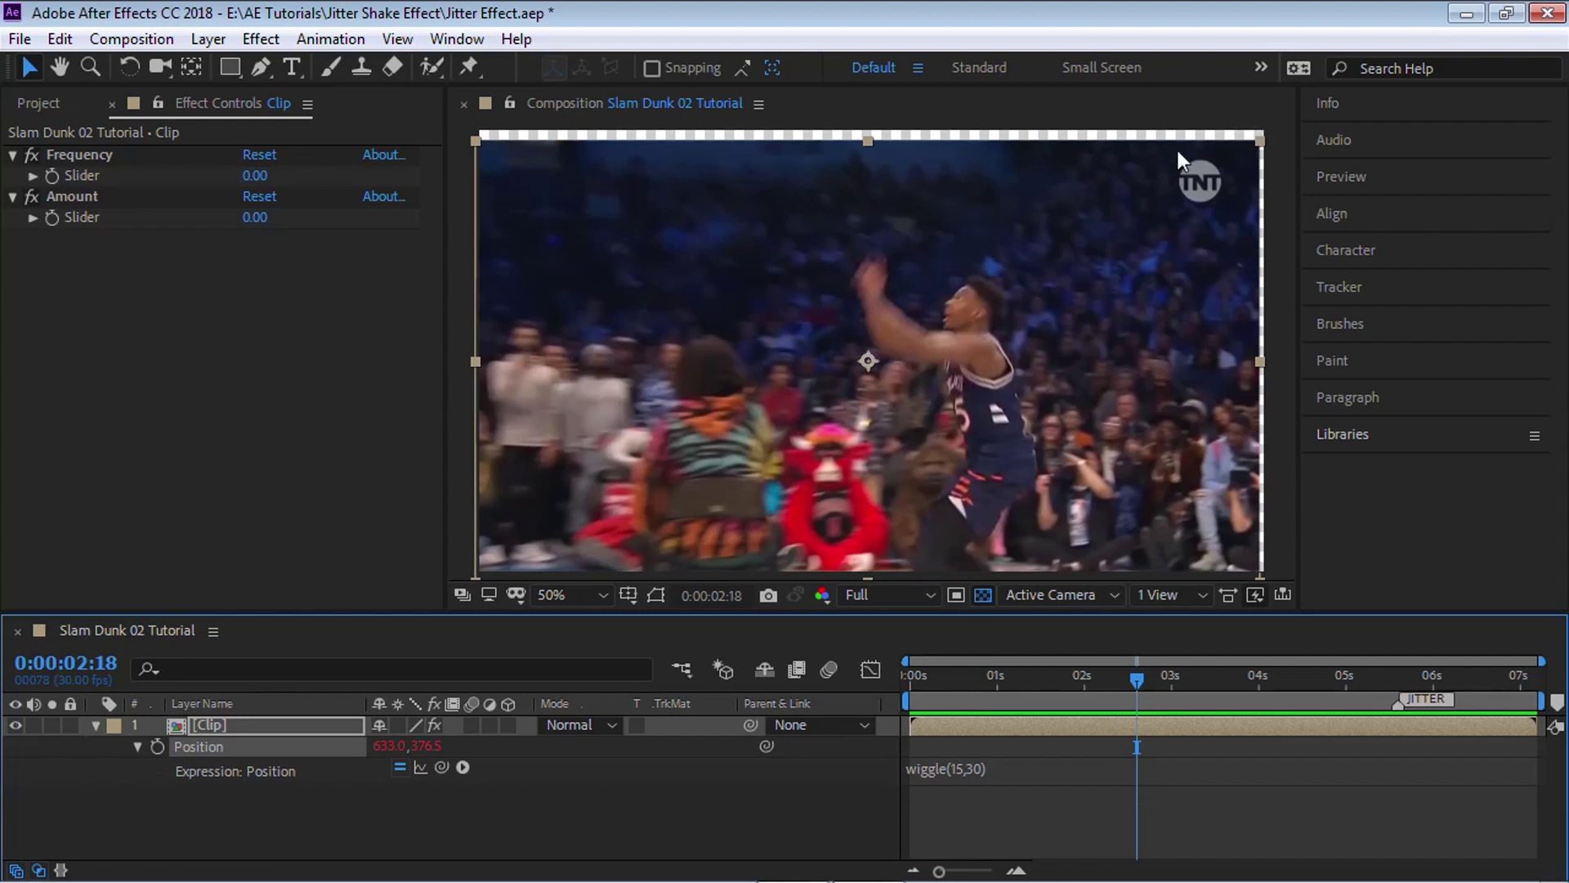
click(208, 724)
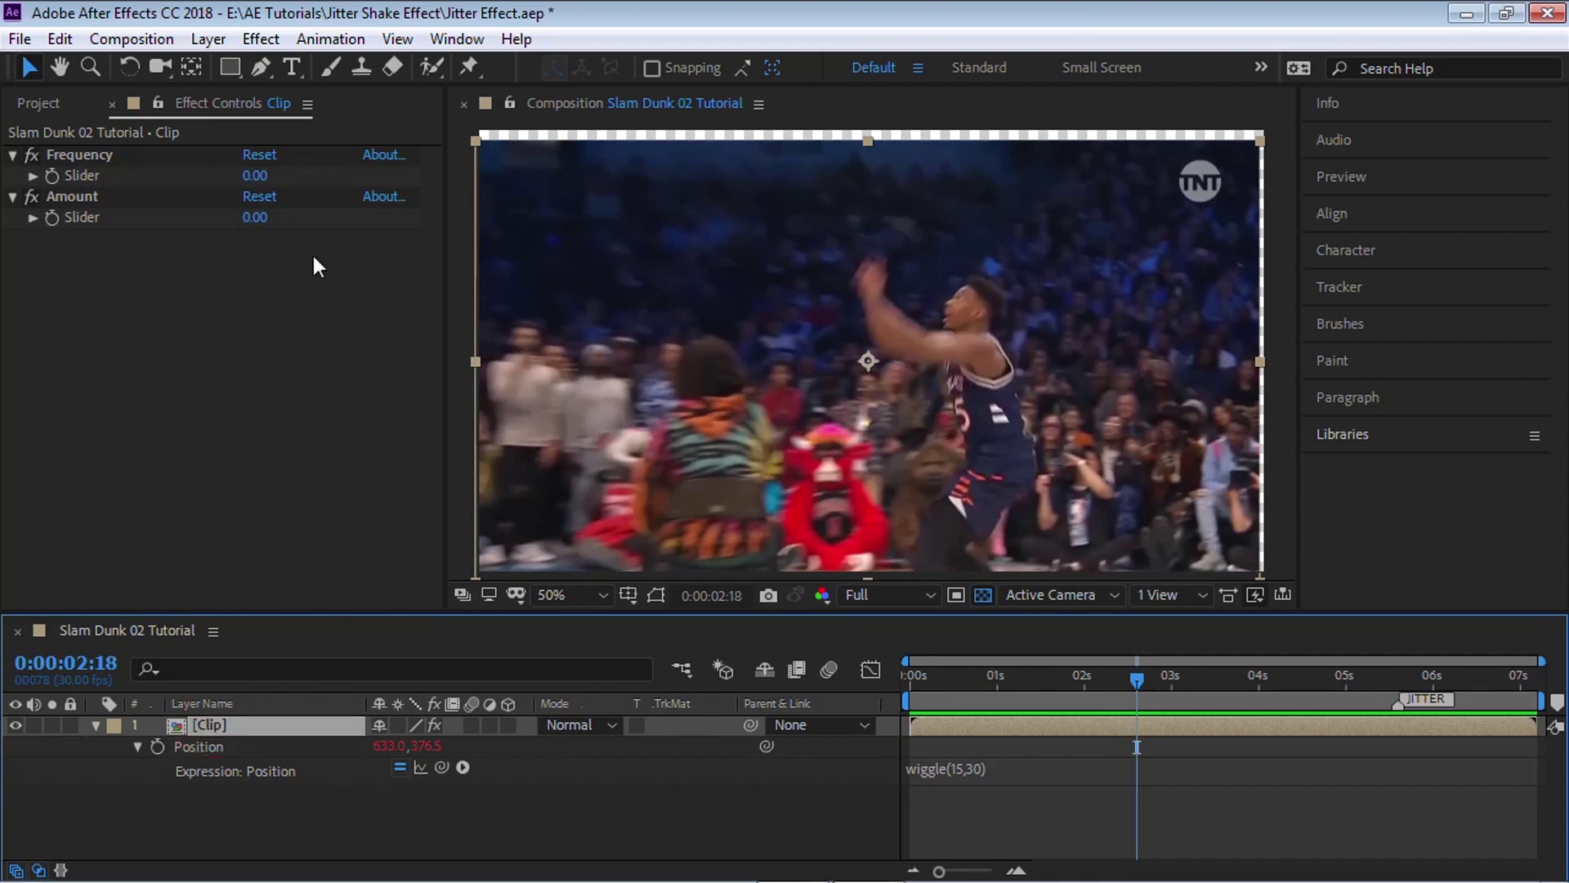
Apply the Motion Tile effect to the Clip layer
click(263, 39)
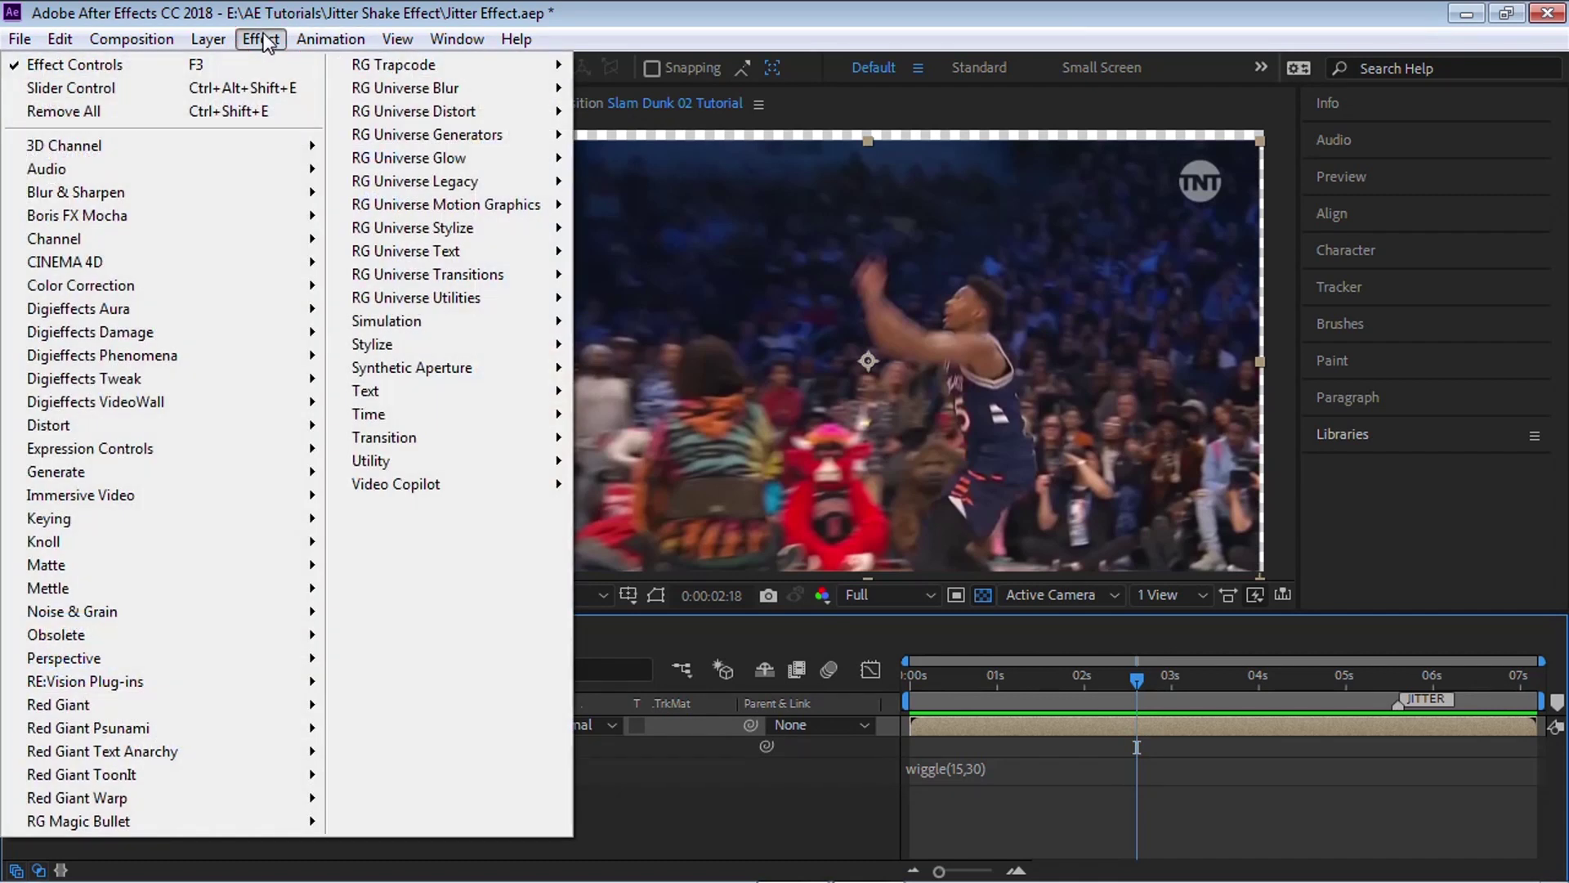
mouse_move(416, 340)
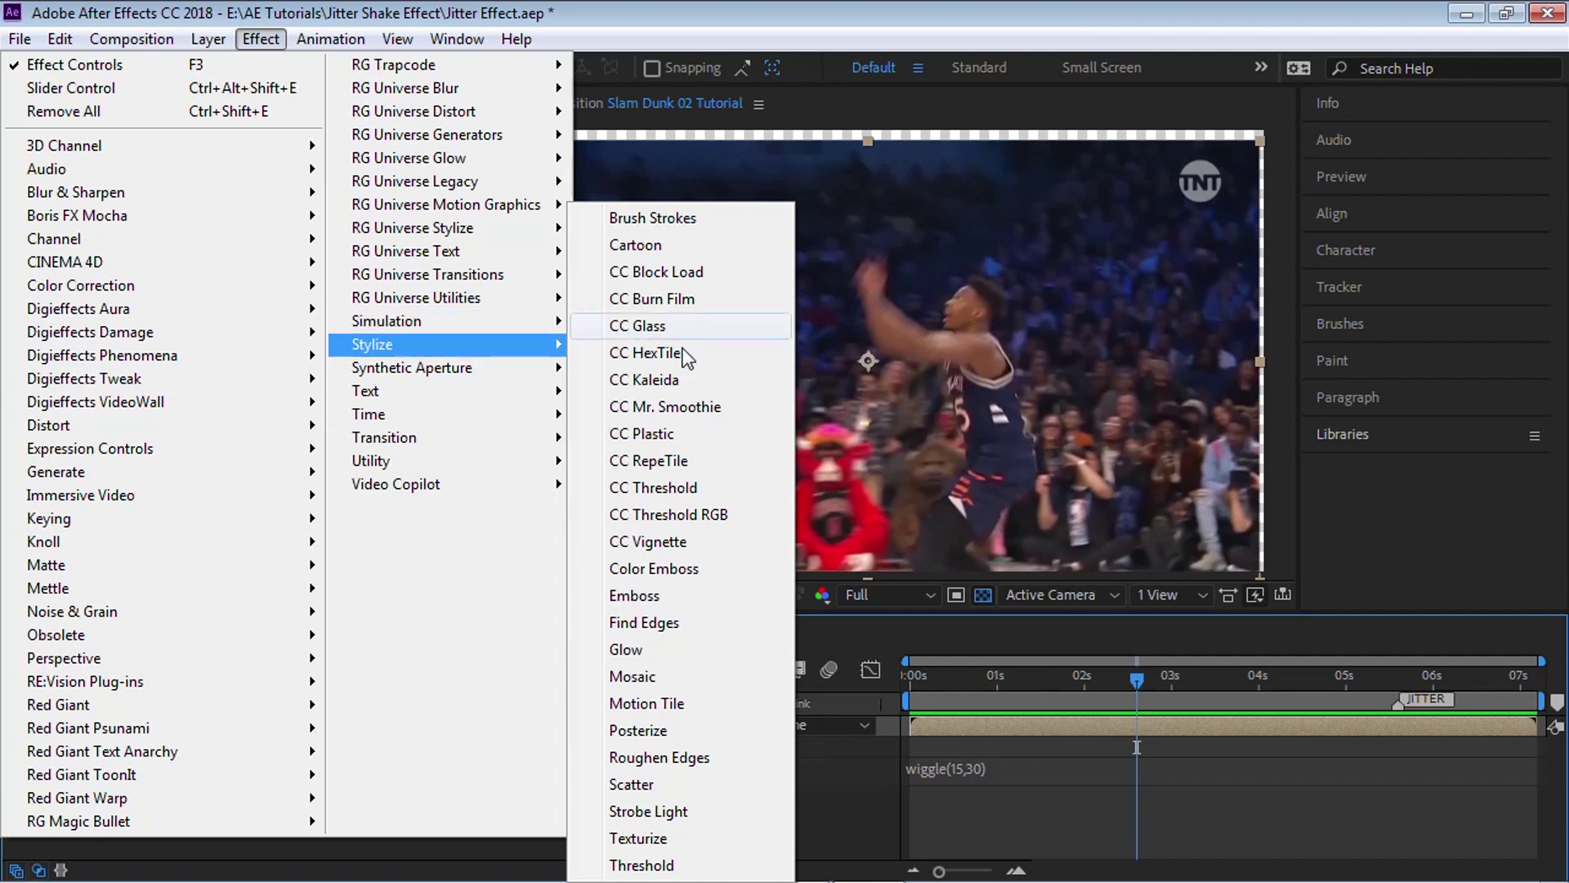
click(703, 703)
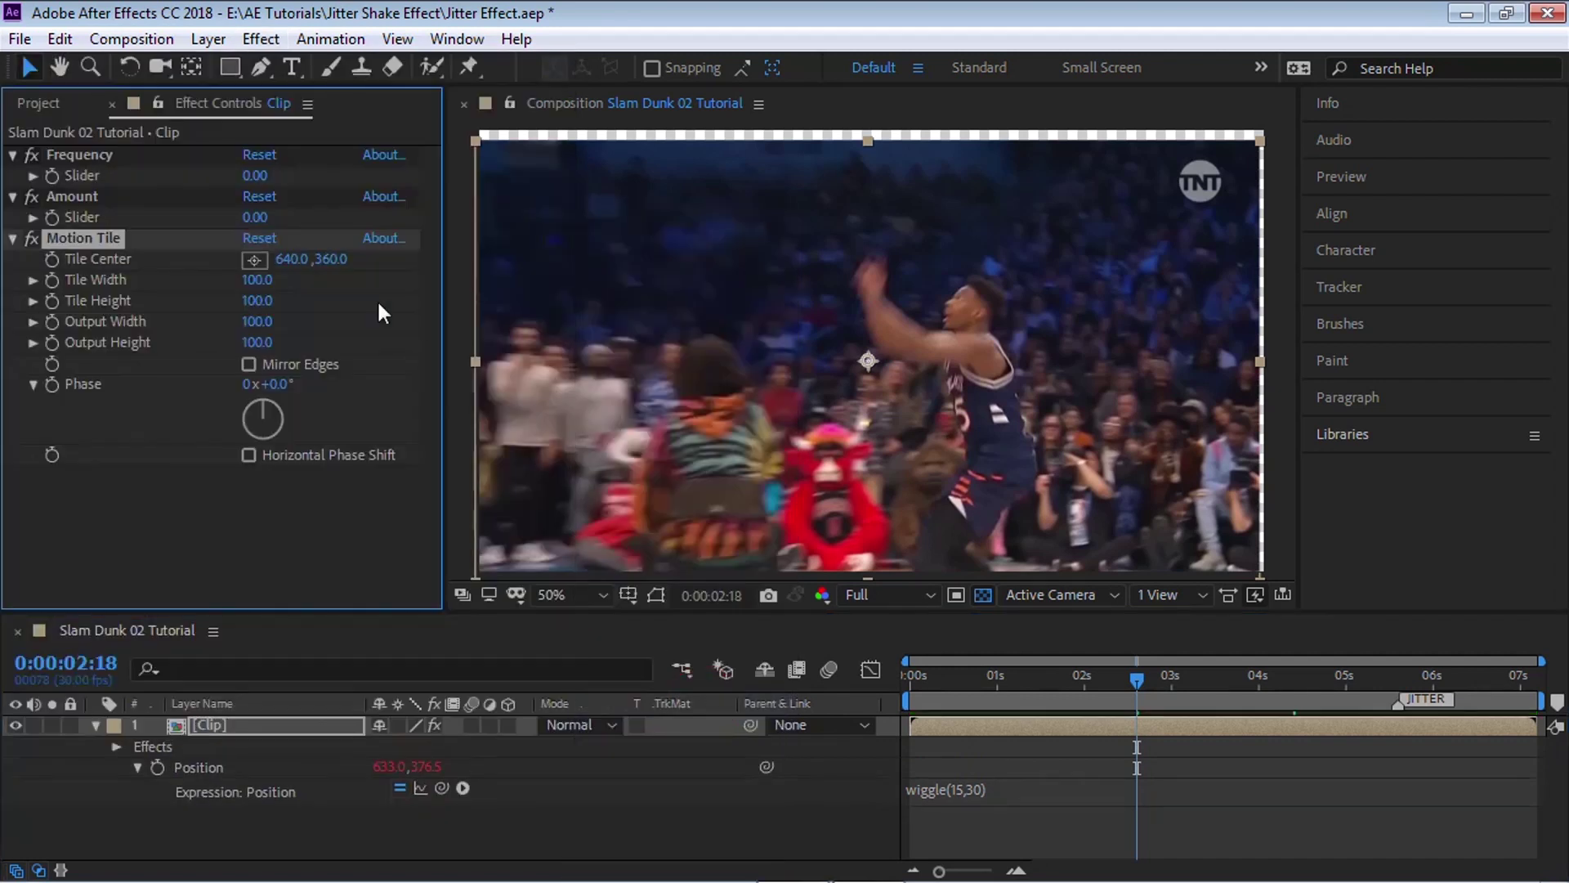
Set Motion Tile output width and height to 150 with Mirror Edges on, then preview
click(267, 320)
text(150)
key(Tab)
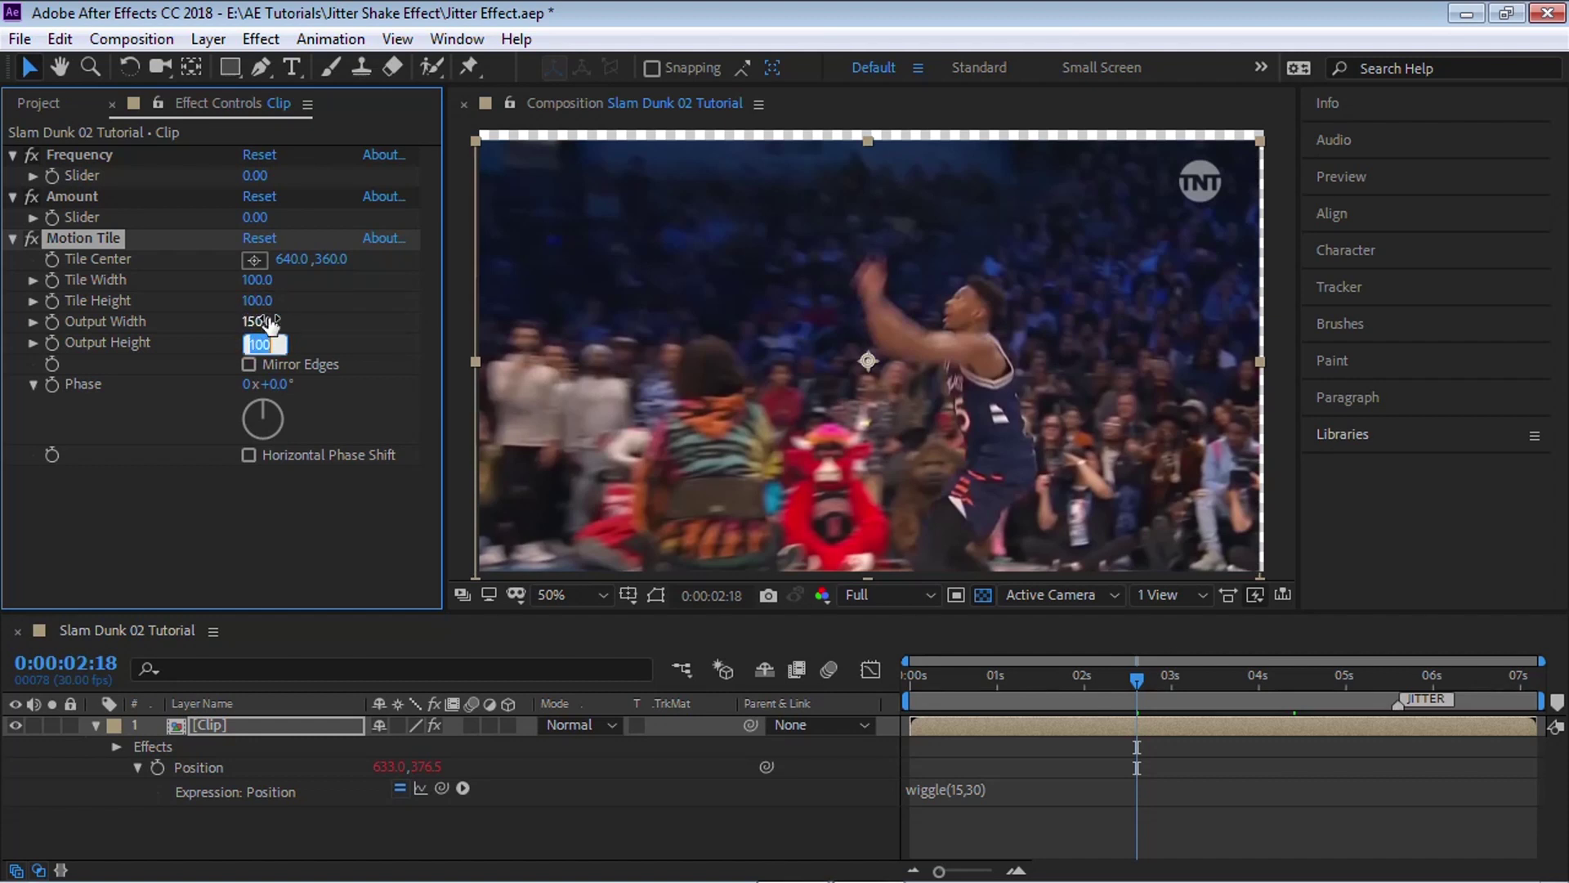
text(150)
key(Return)
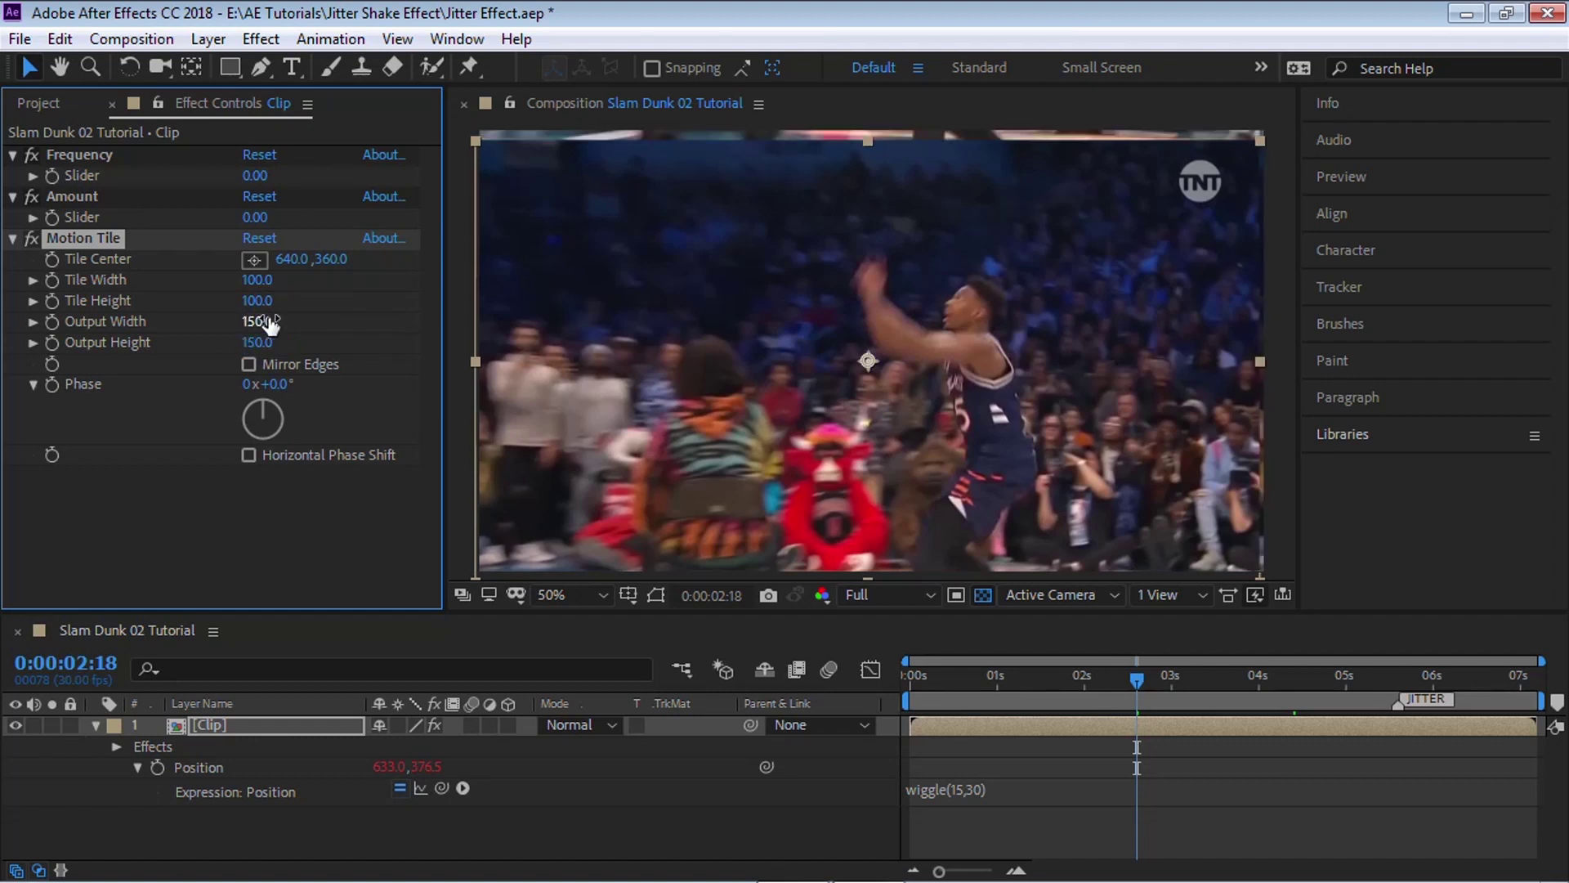
click(249, 366)
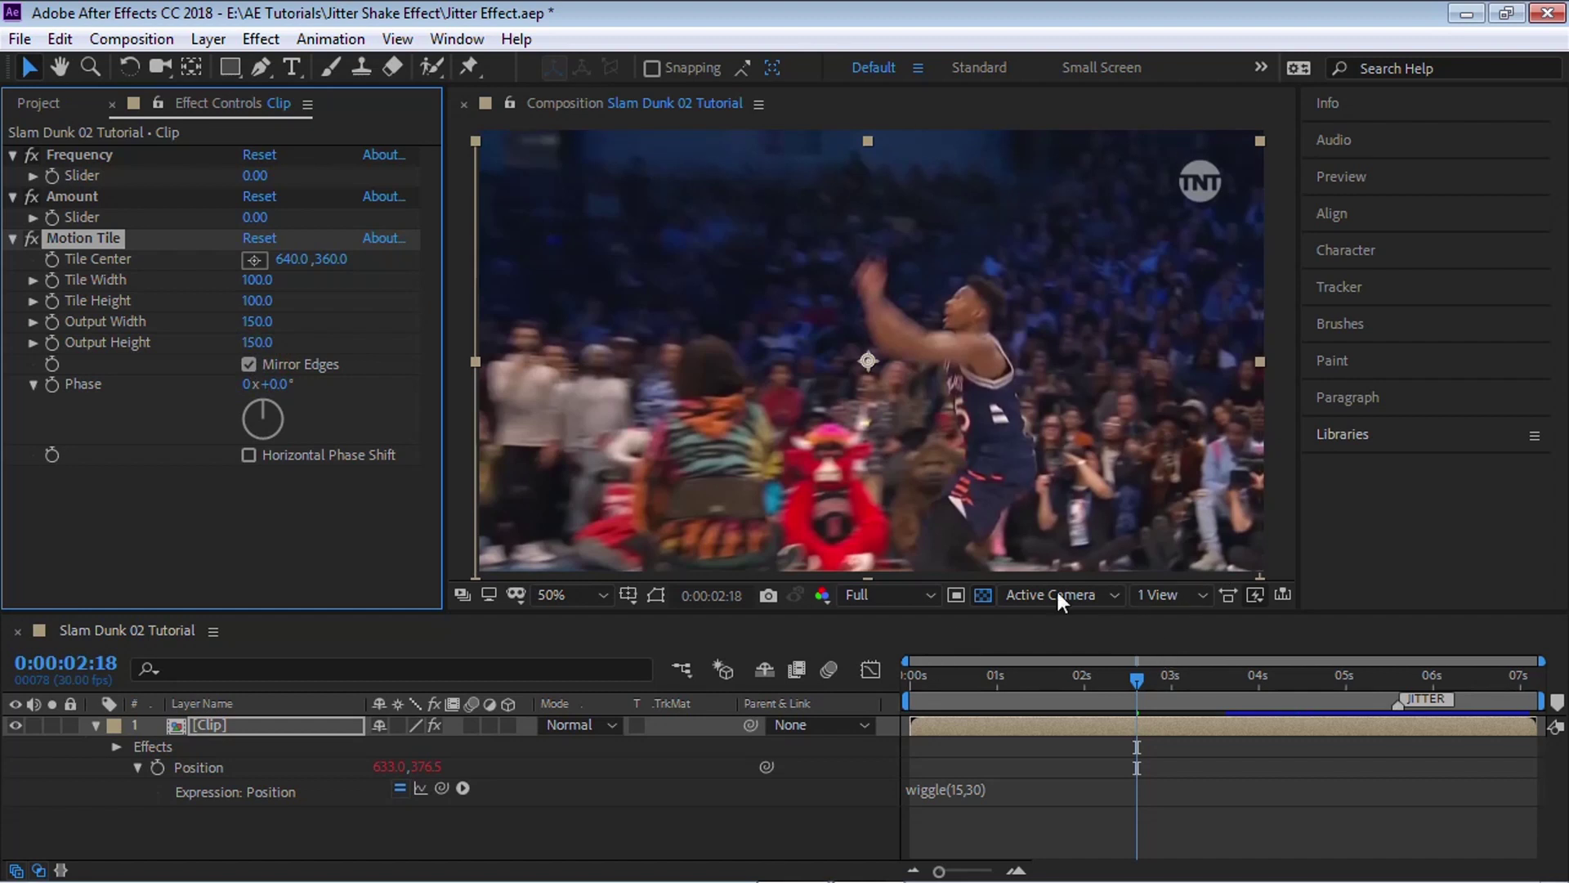
key(space)
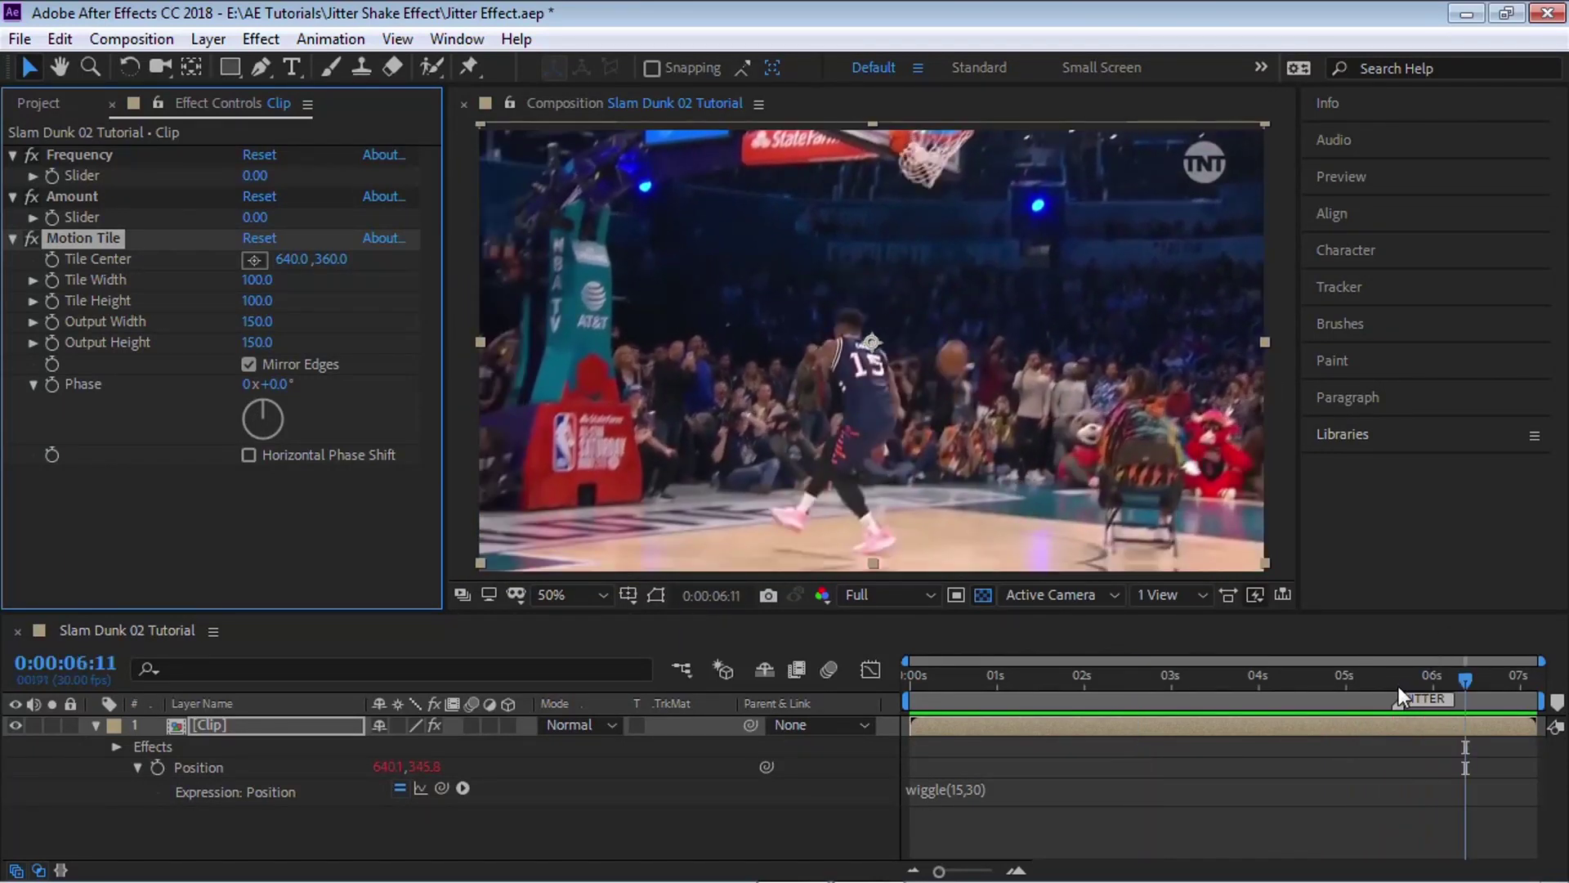
click(1398, 689)
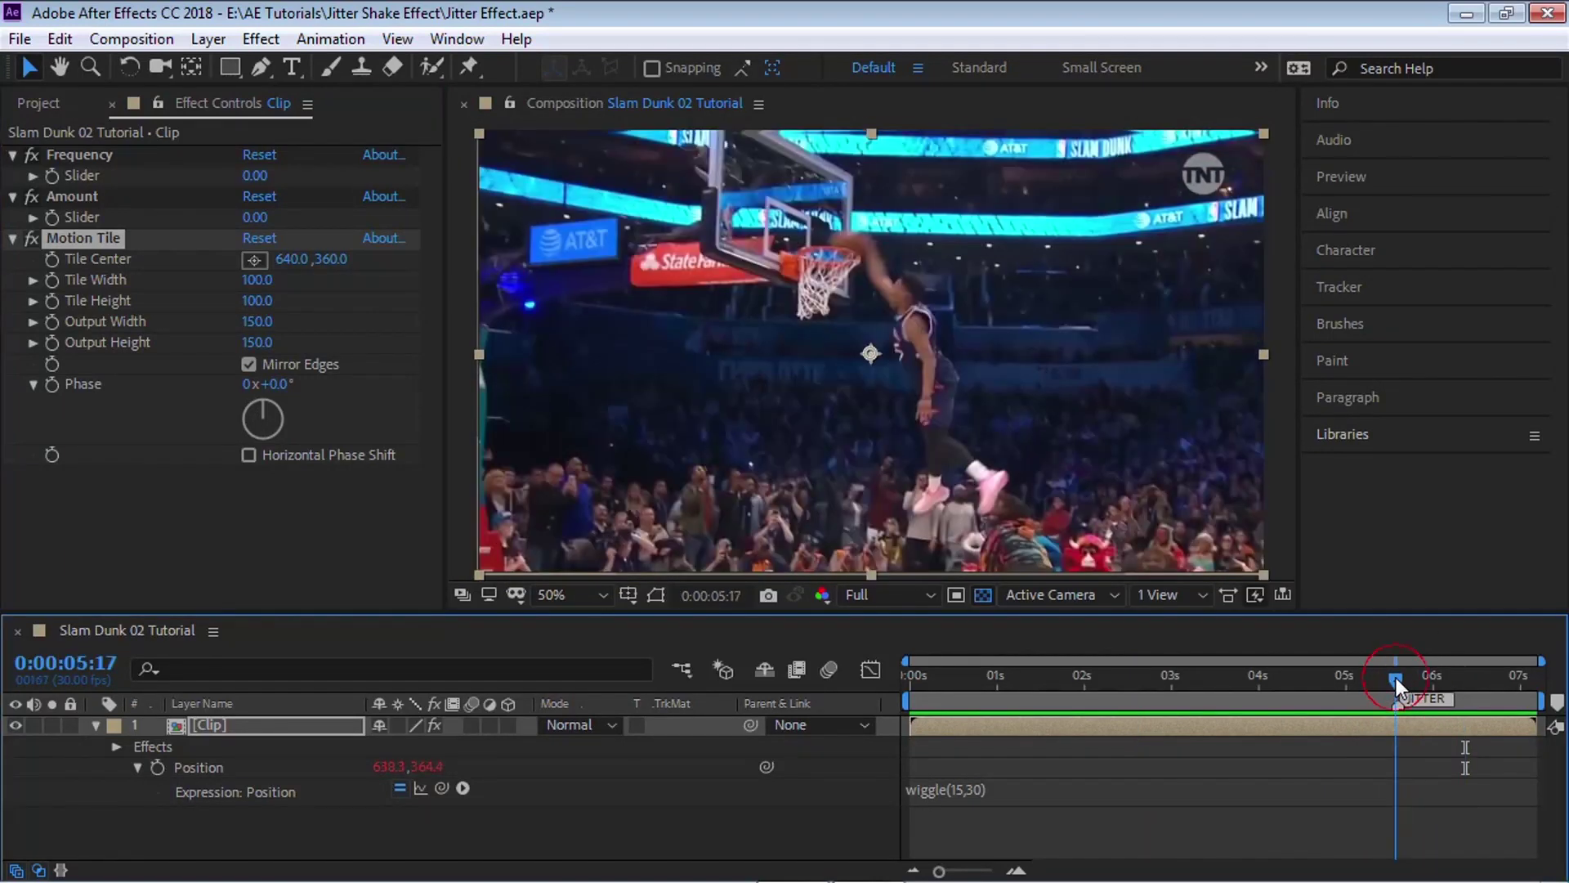
Delete the hard-coded 15,30 values from the Position wiggle expression
click(957, 792)
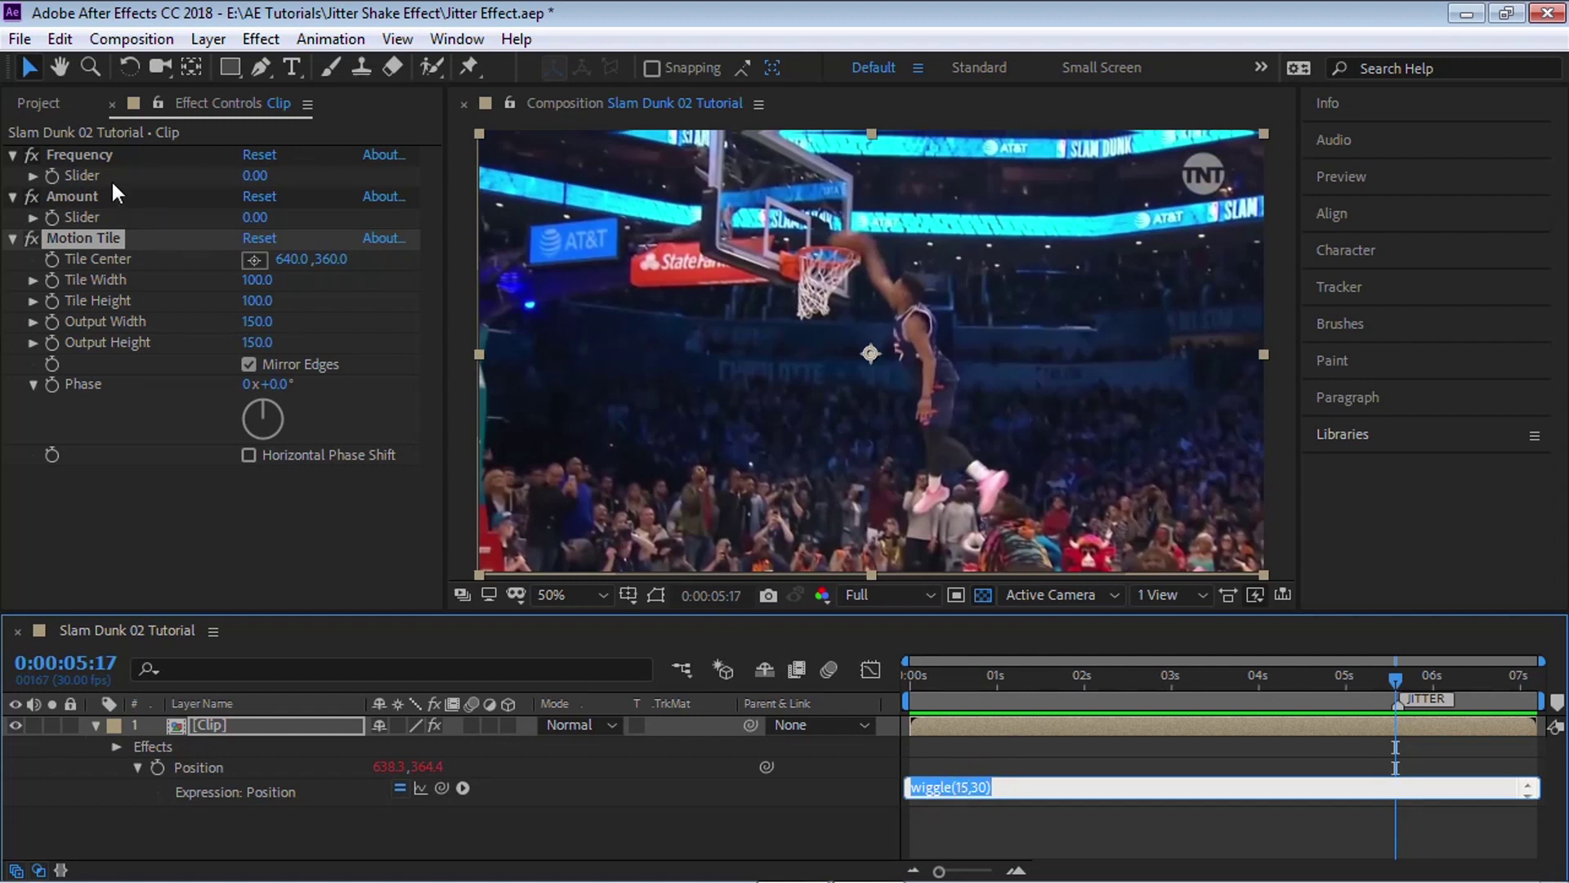
click(987, 784)
drag(955, 787, 992, 787)
key(BackSpace)
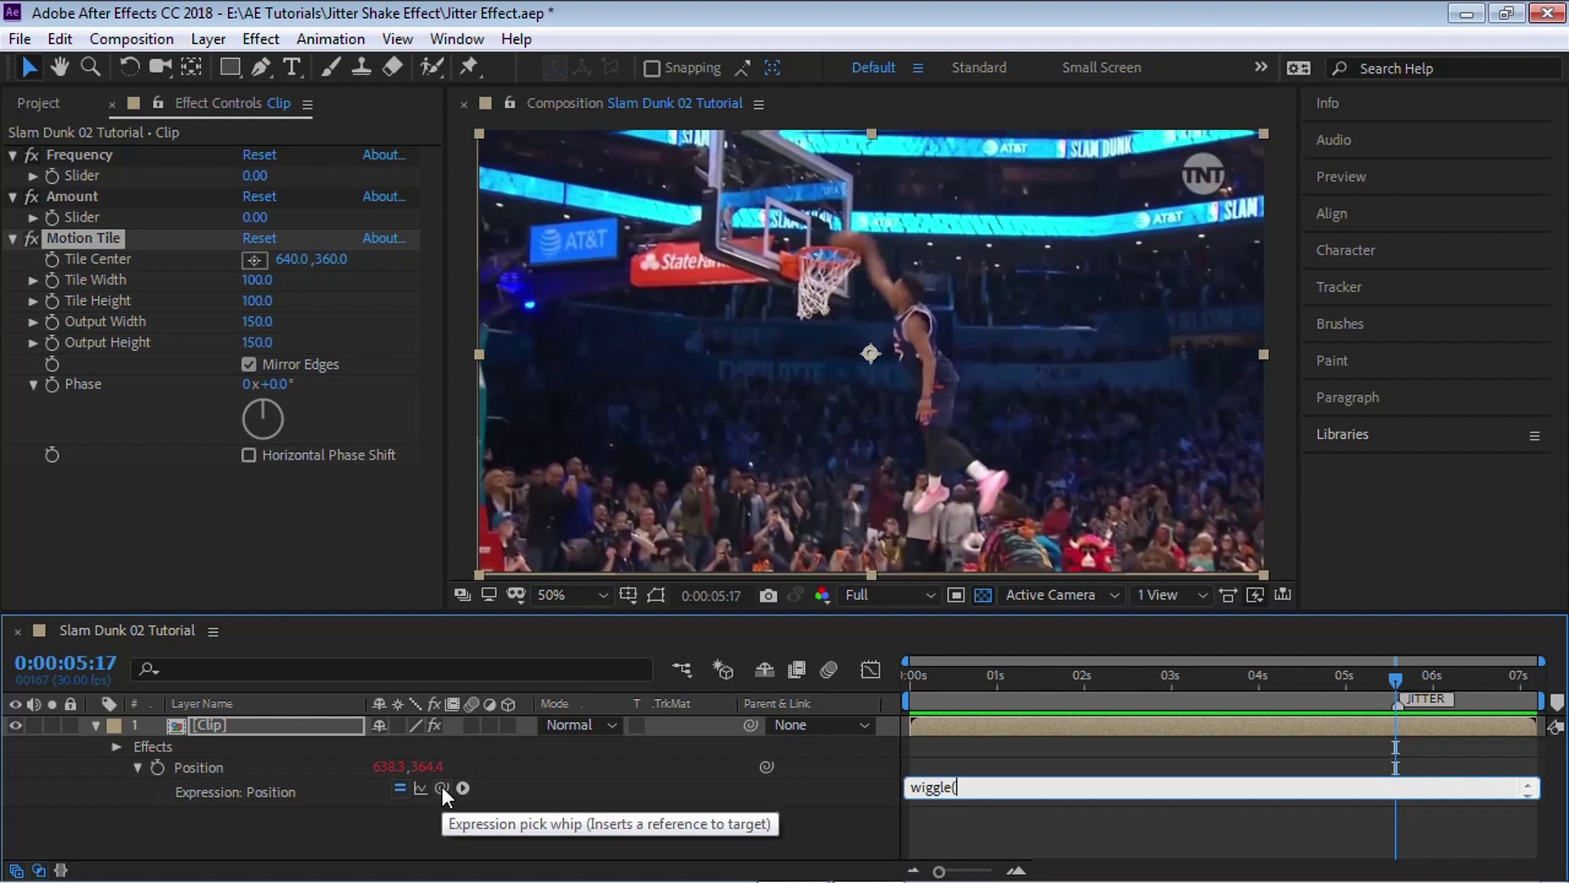
Pick-whip the Frequency and Amount sliders into the wiggle expression's arguments
drag(442, 787, 67, 173)
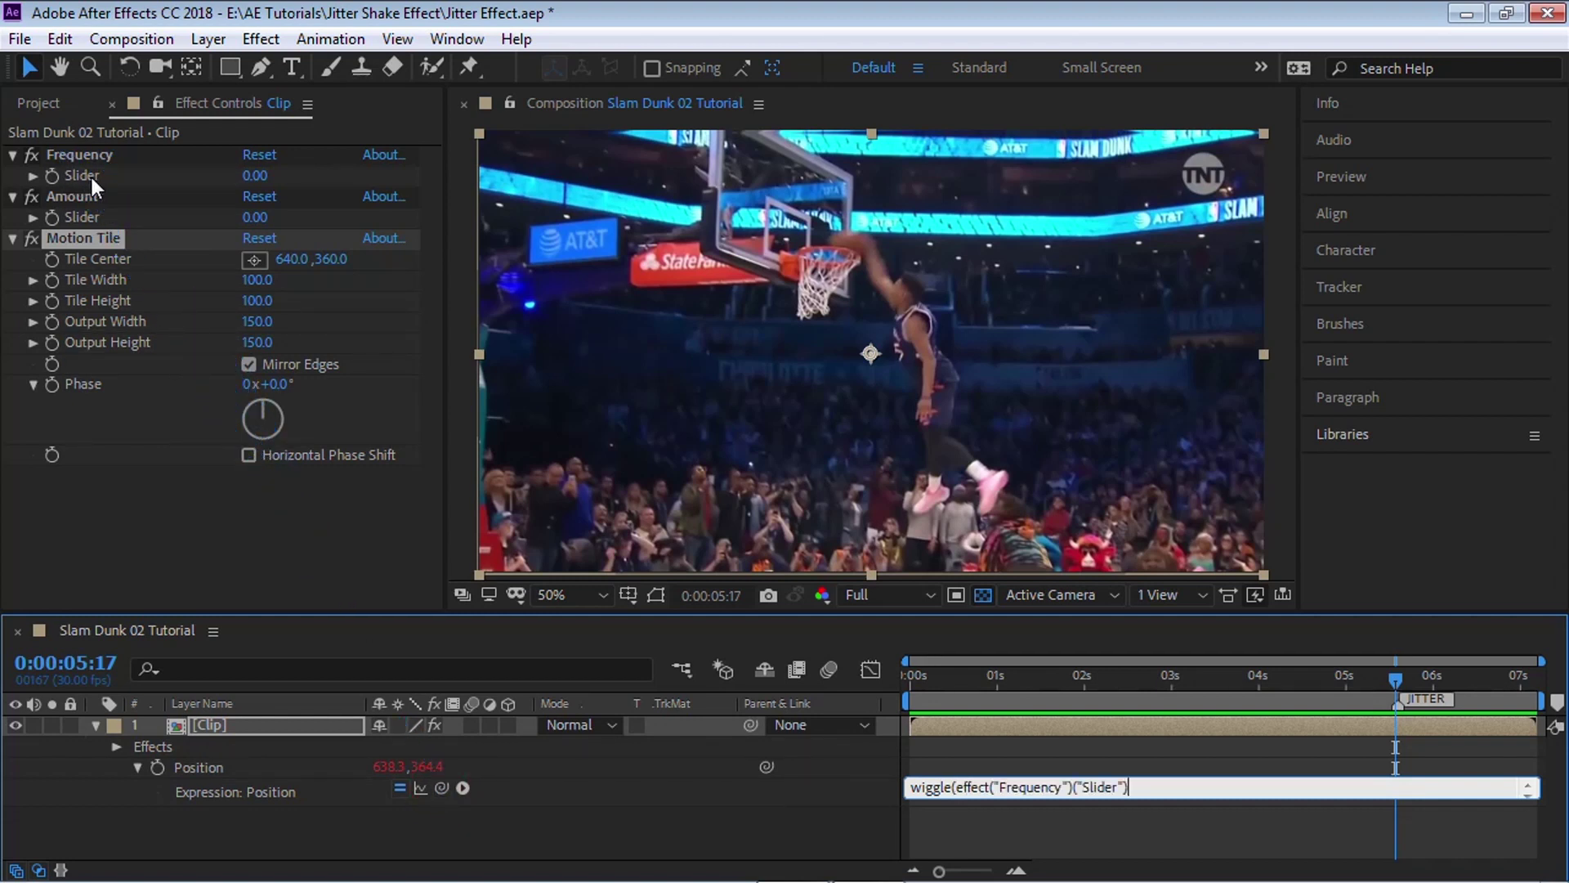
drag(958, 791, 1140, 786)
click(1147, 784)
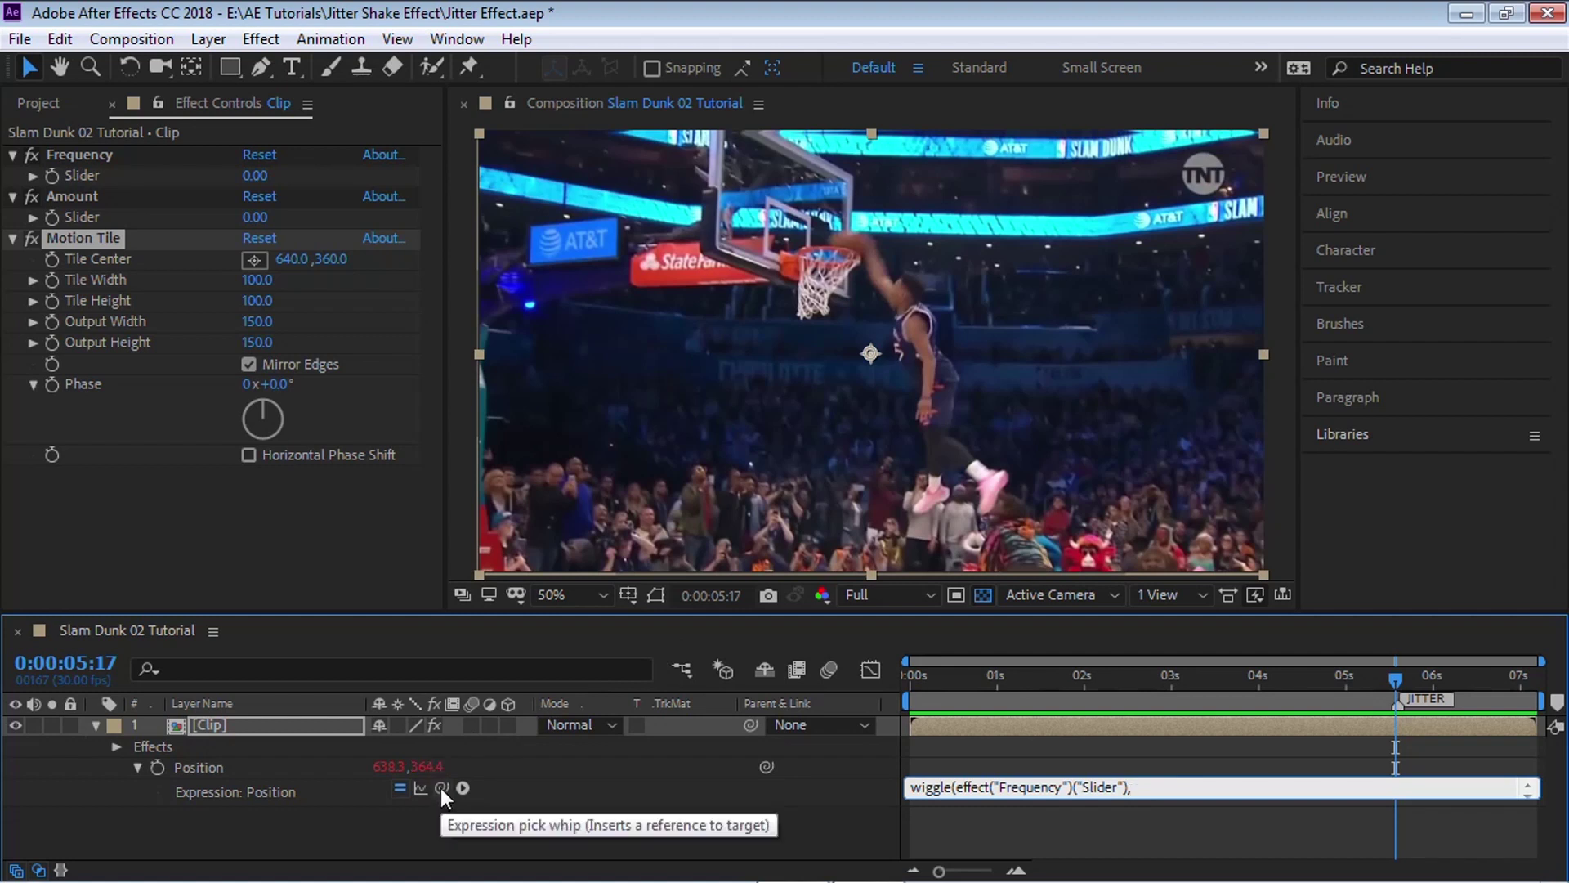
drag(440, 788, 87, 214)
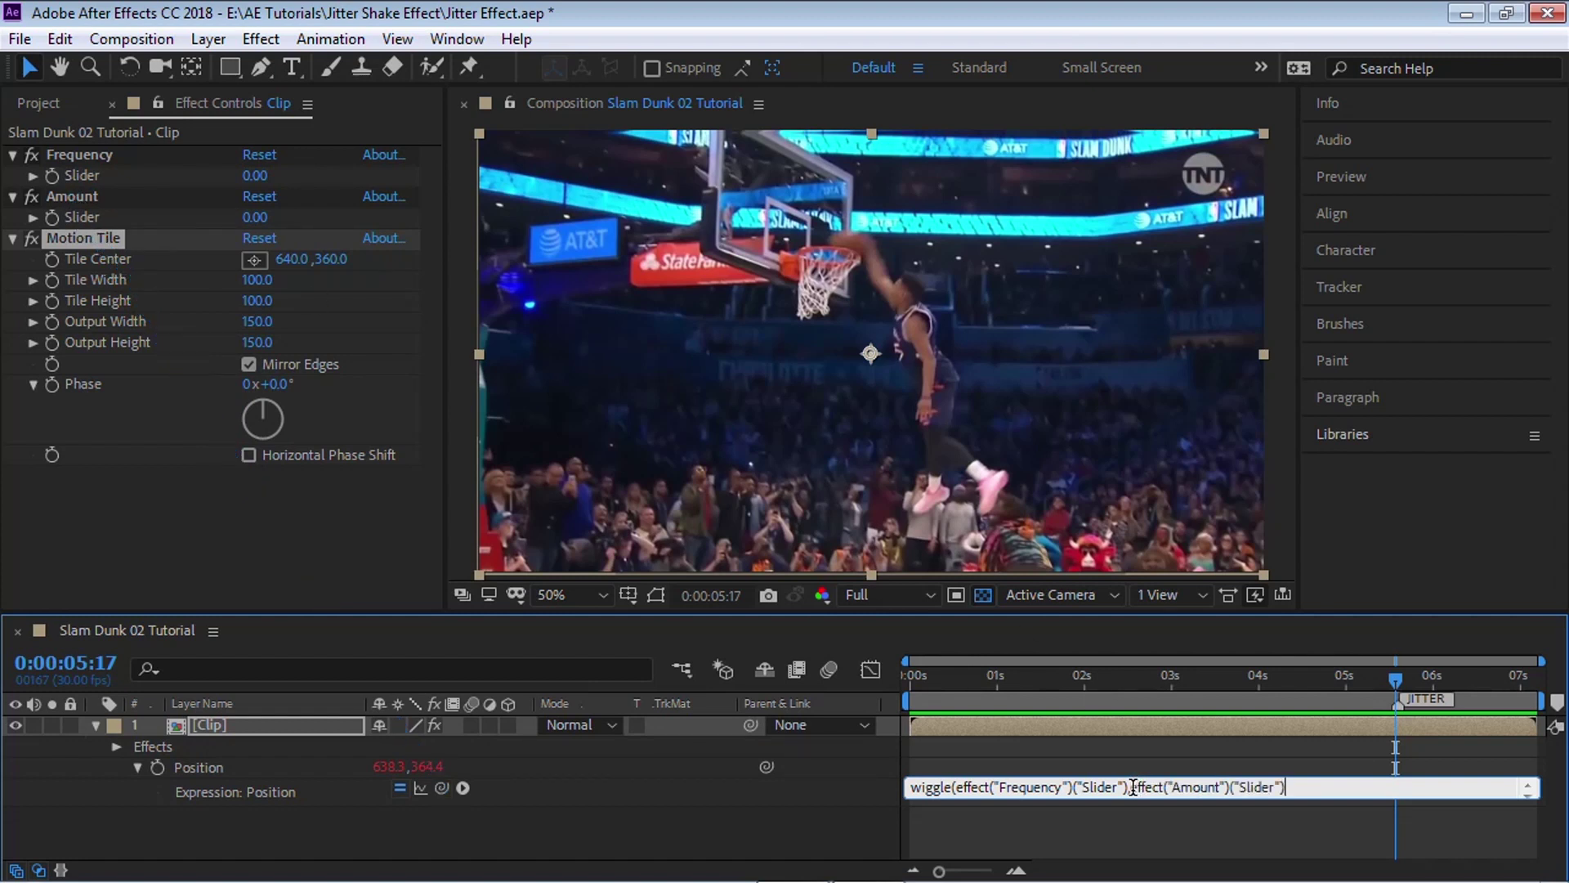
drag(1133, 787, 1296, 785)
click(1296, 785)
Commit the slider-driven expression, preview it, and collapse the Motion Tile settings
click(1283, 685)
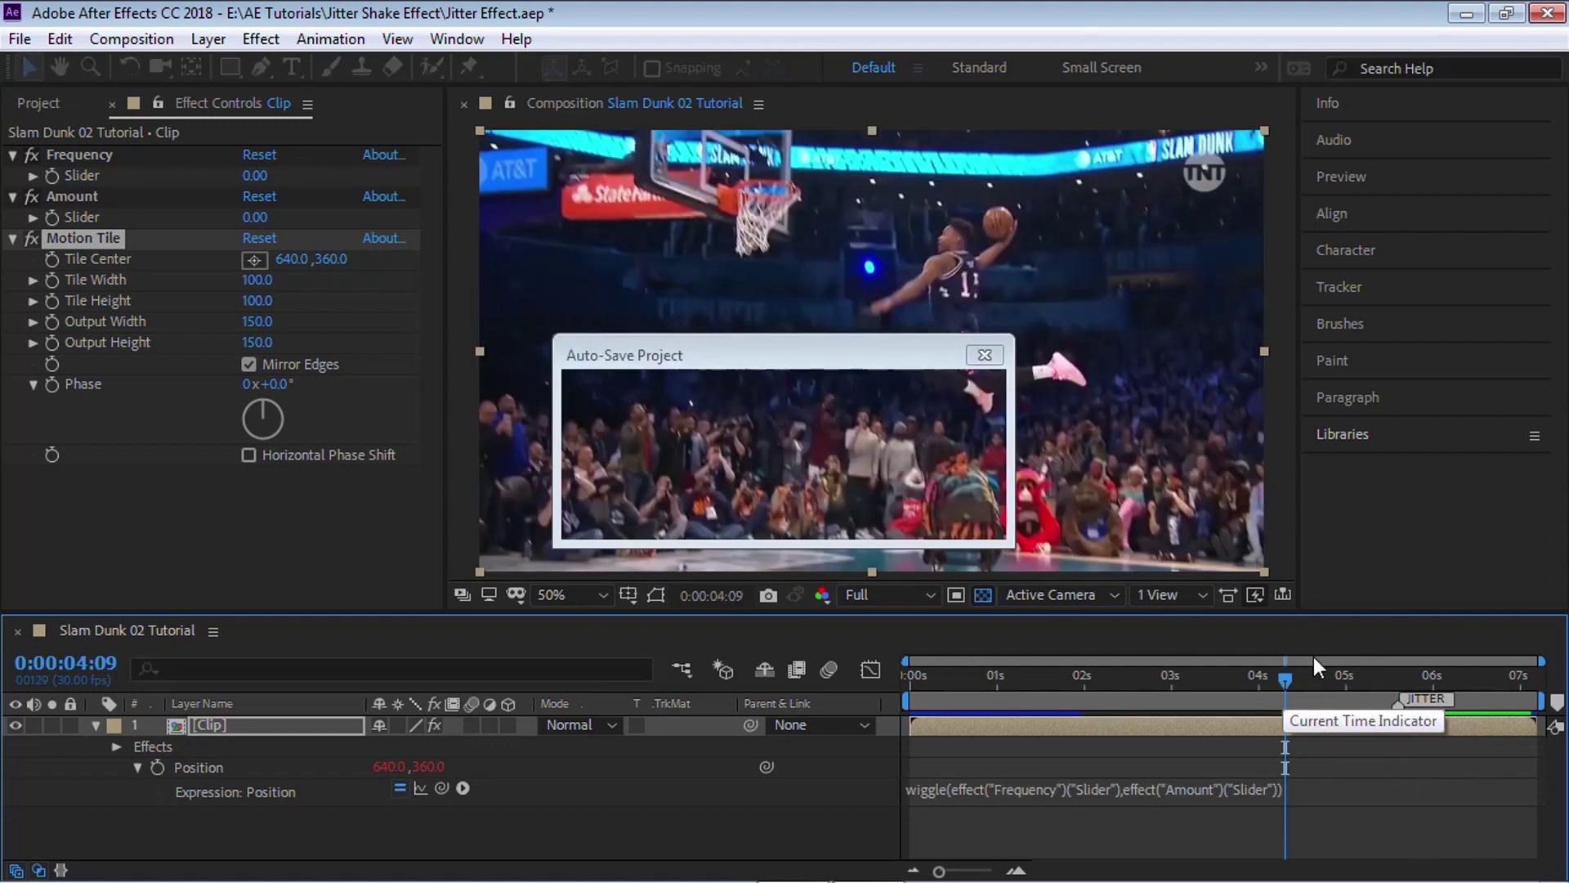
key(space)
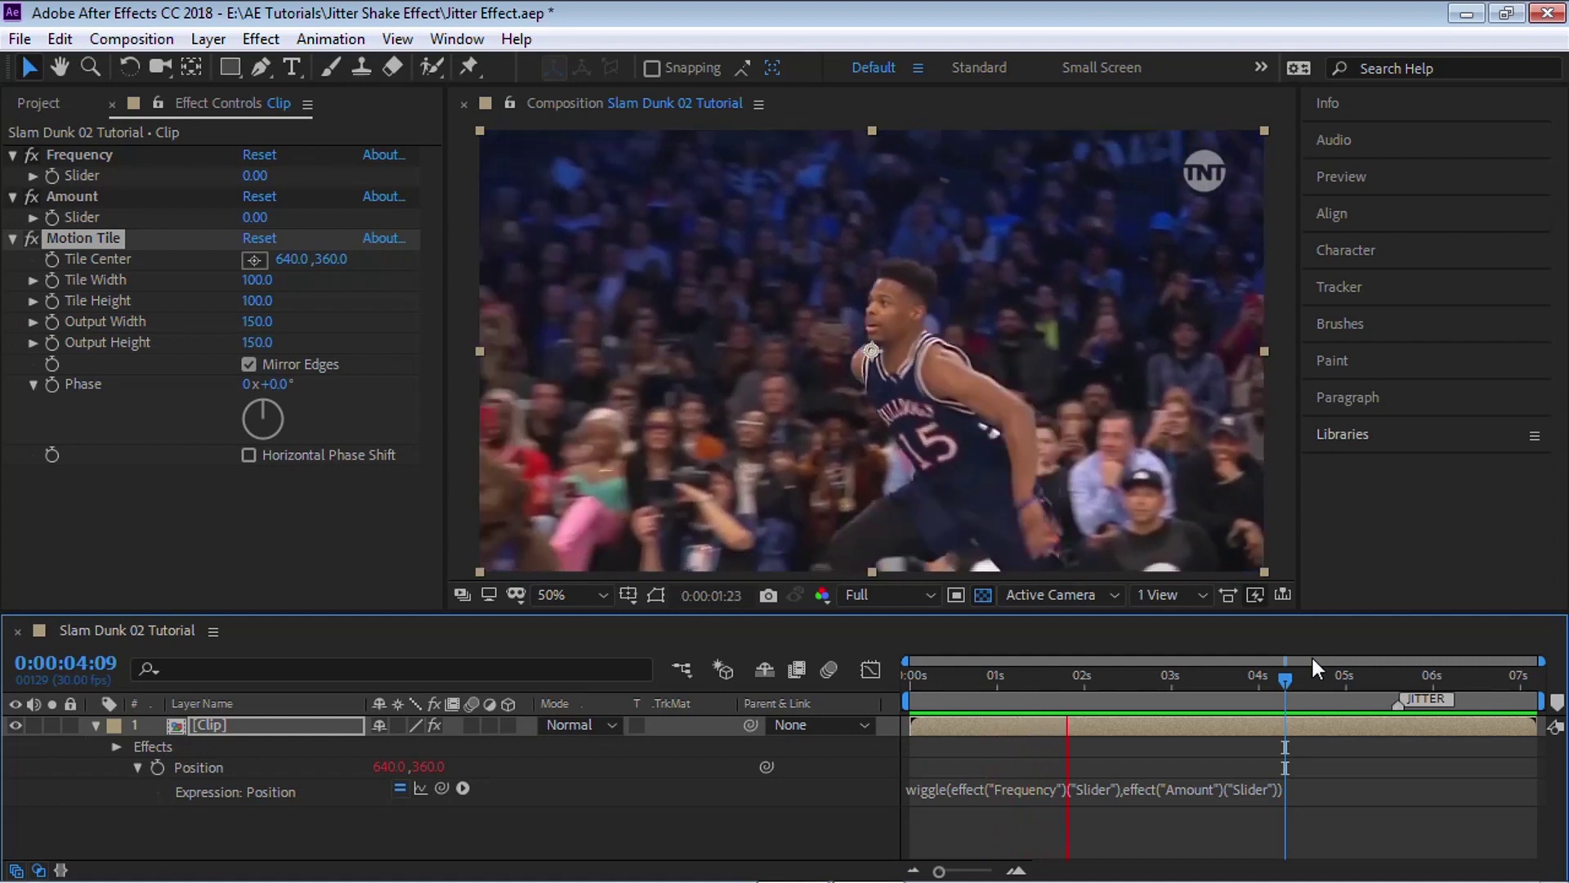
key(space)
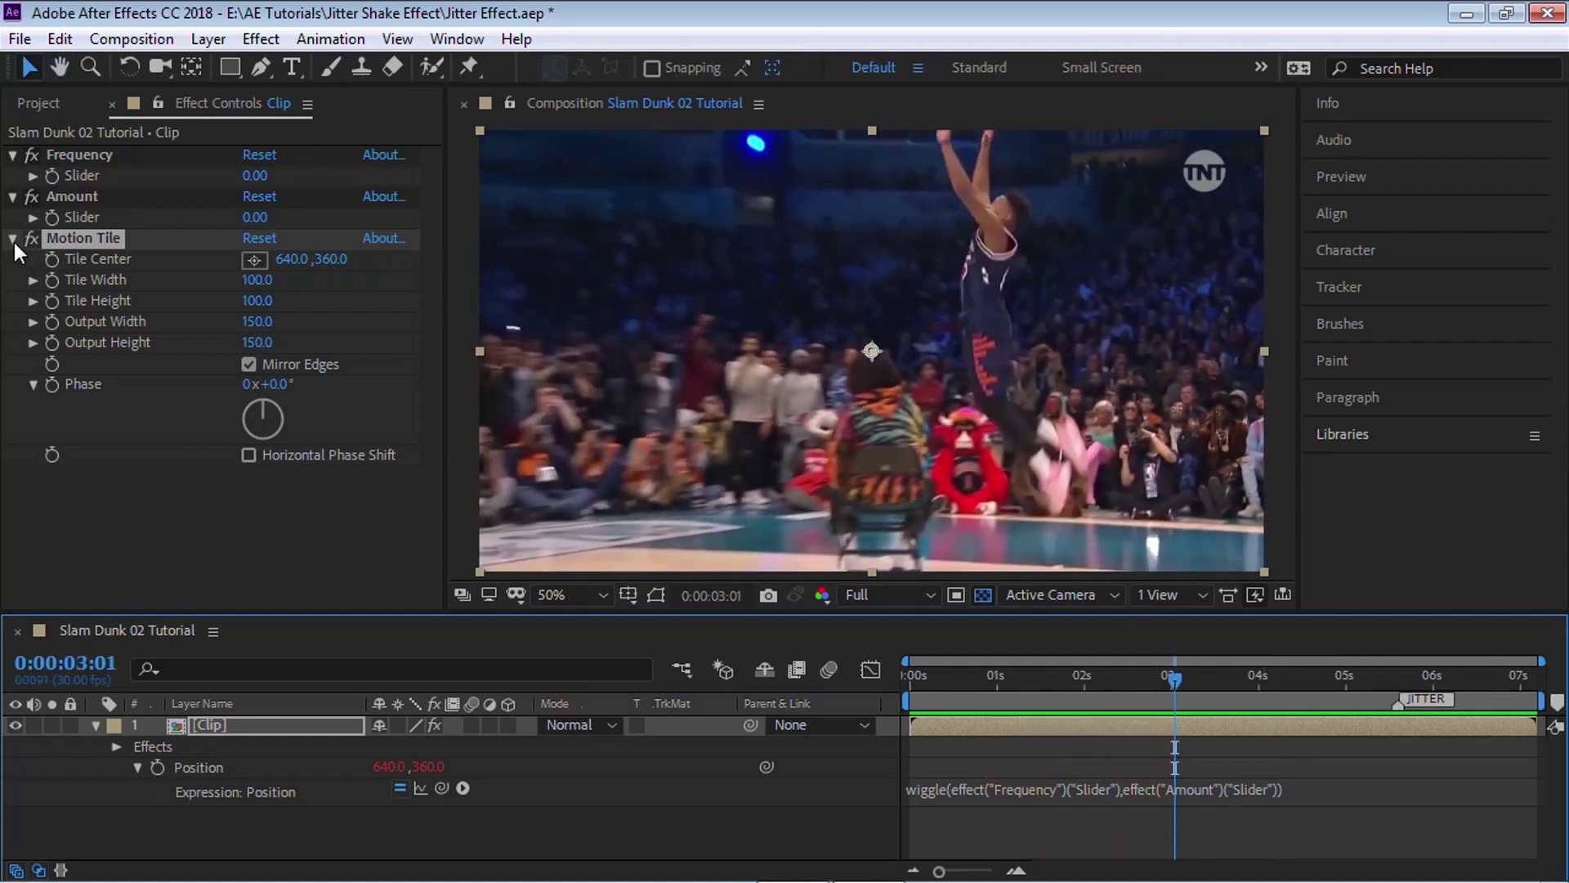
click(13, 240)
Set the Frequency slider to 15 and preview the clip
click(93, 156)
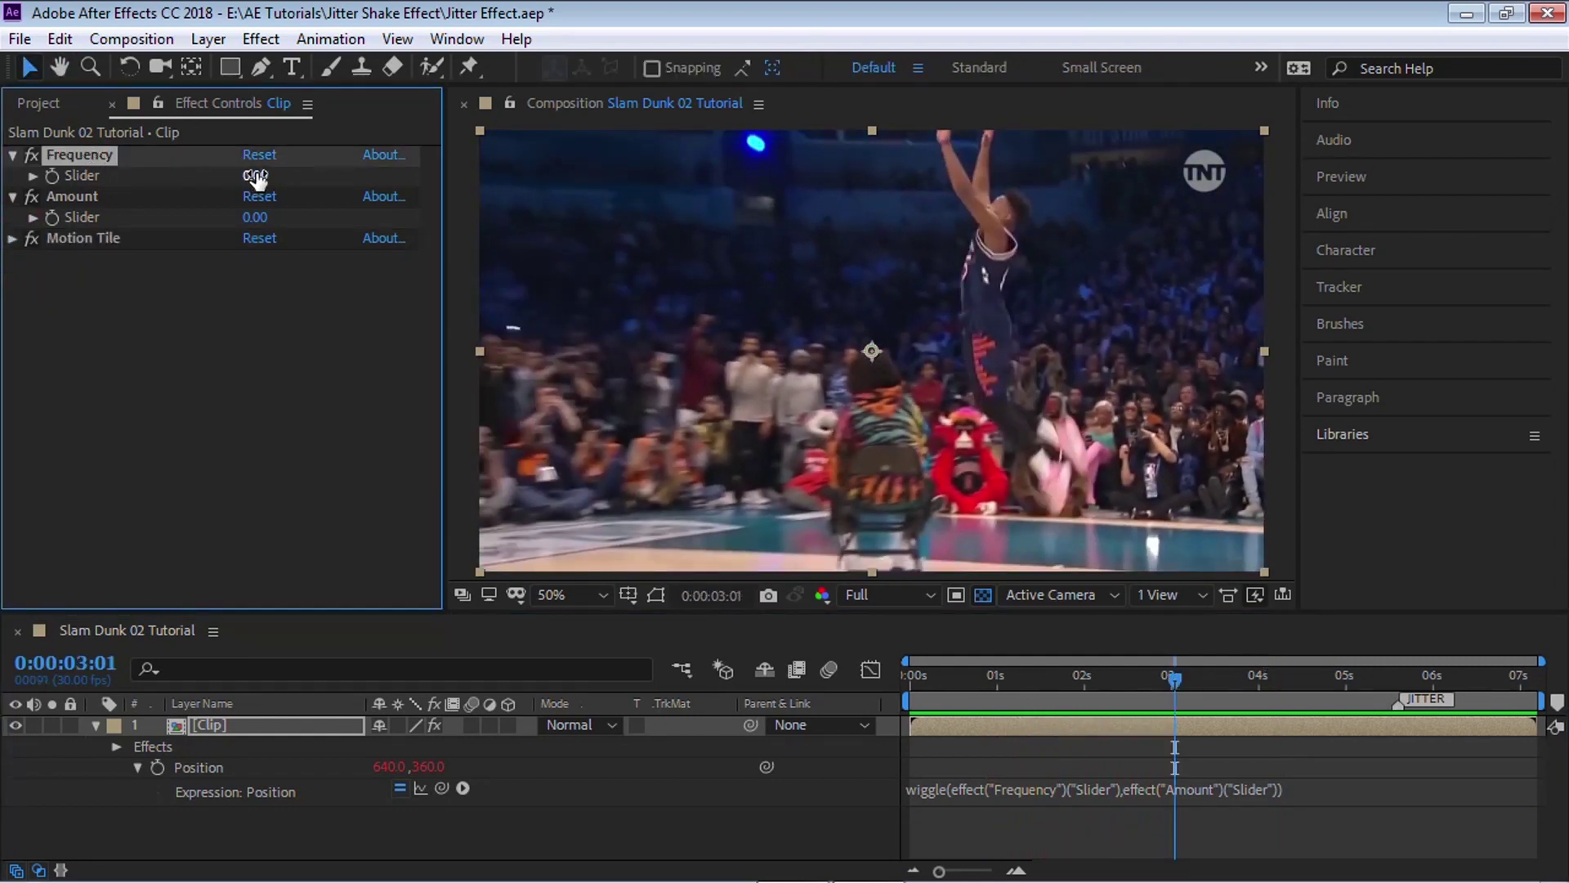
click(72, 197)
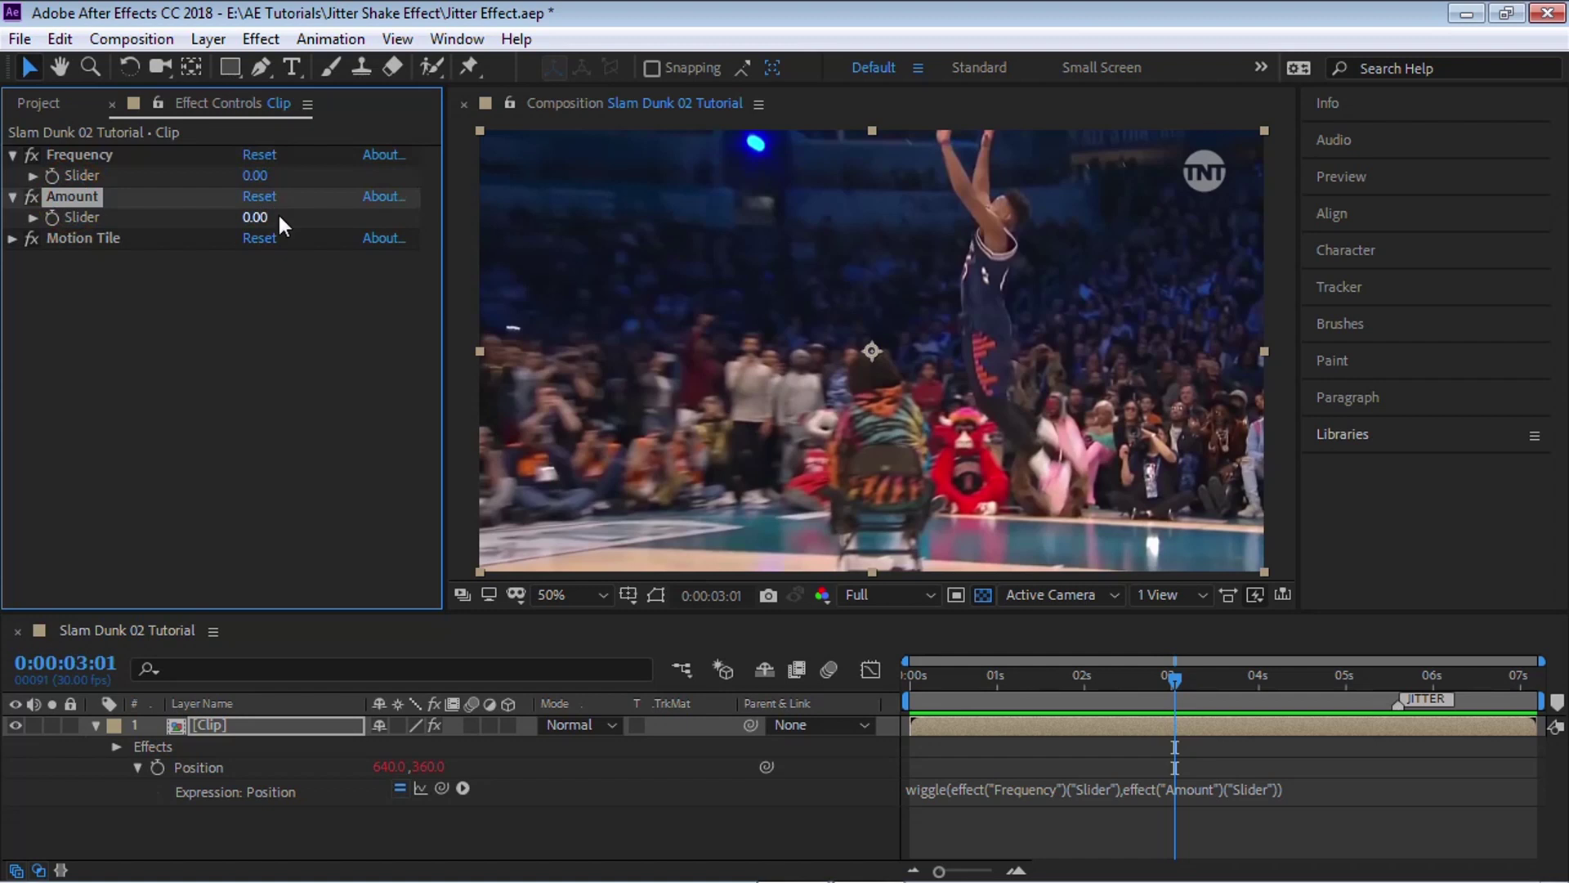
click(110, 155)
click(255, 175)
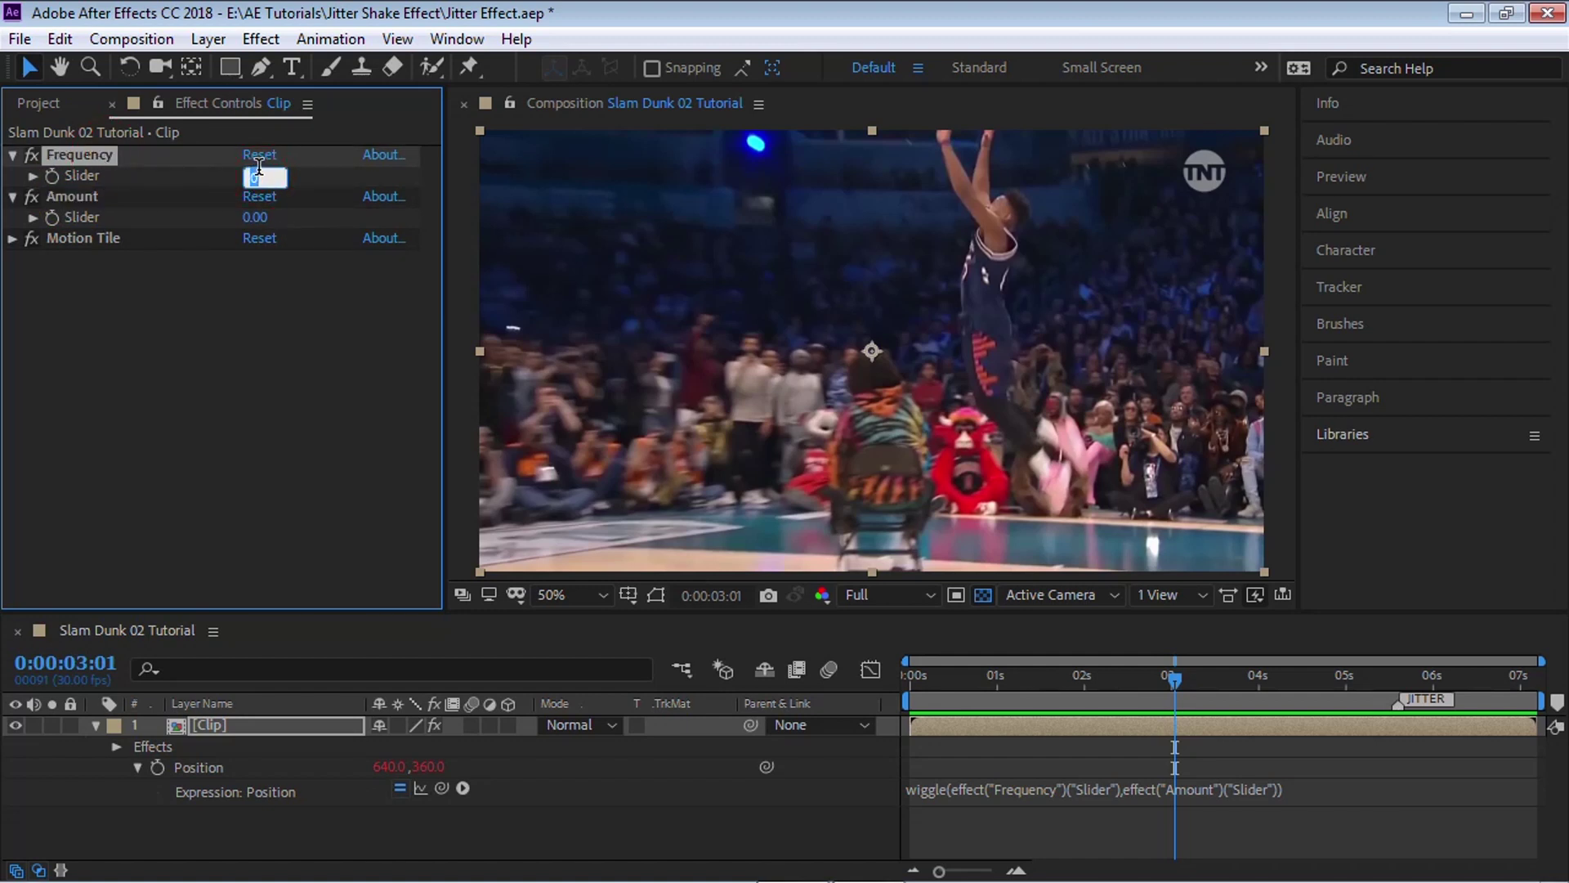
text(15)
key(Return)
click(1249, 679)
key(space)
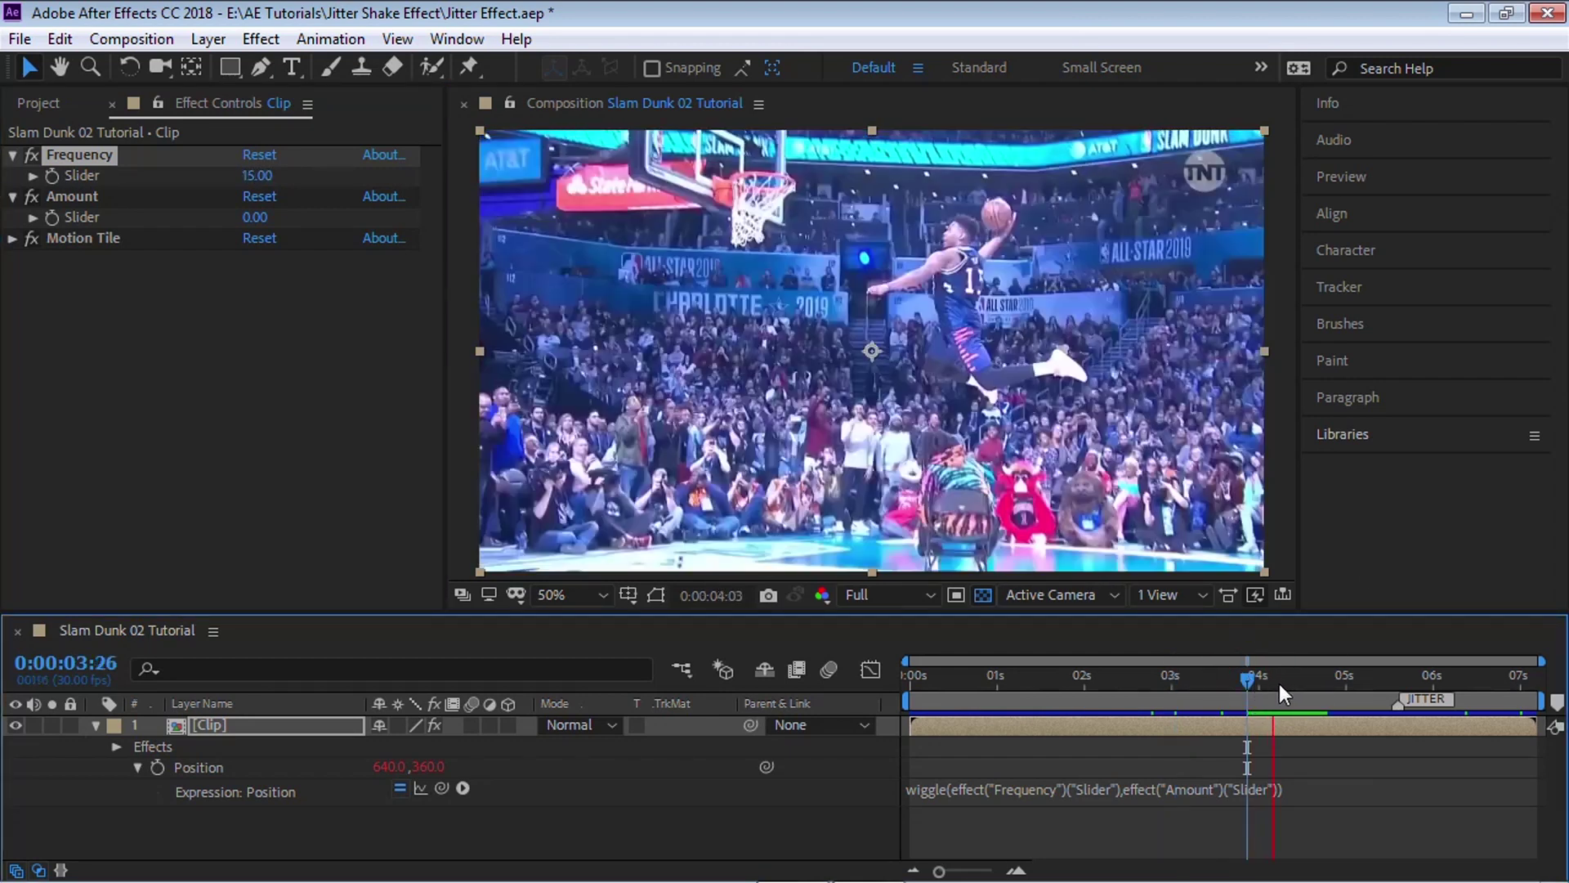
key(space)
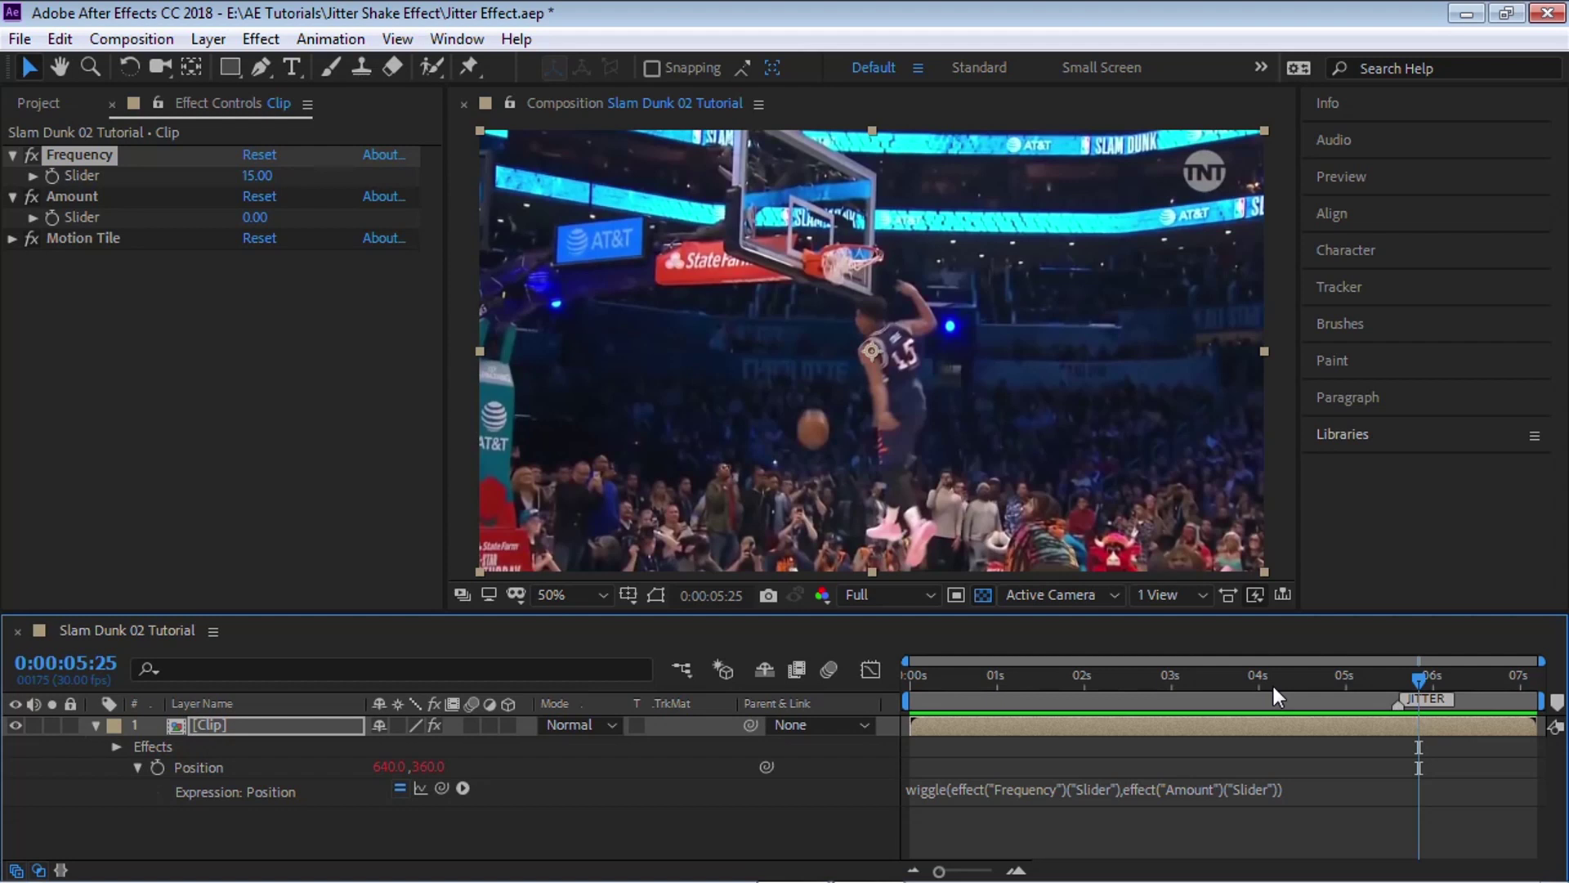
click(72, 197)
Set the Amount slider to 30 and preview the jitter
click(256, 219)
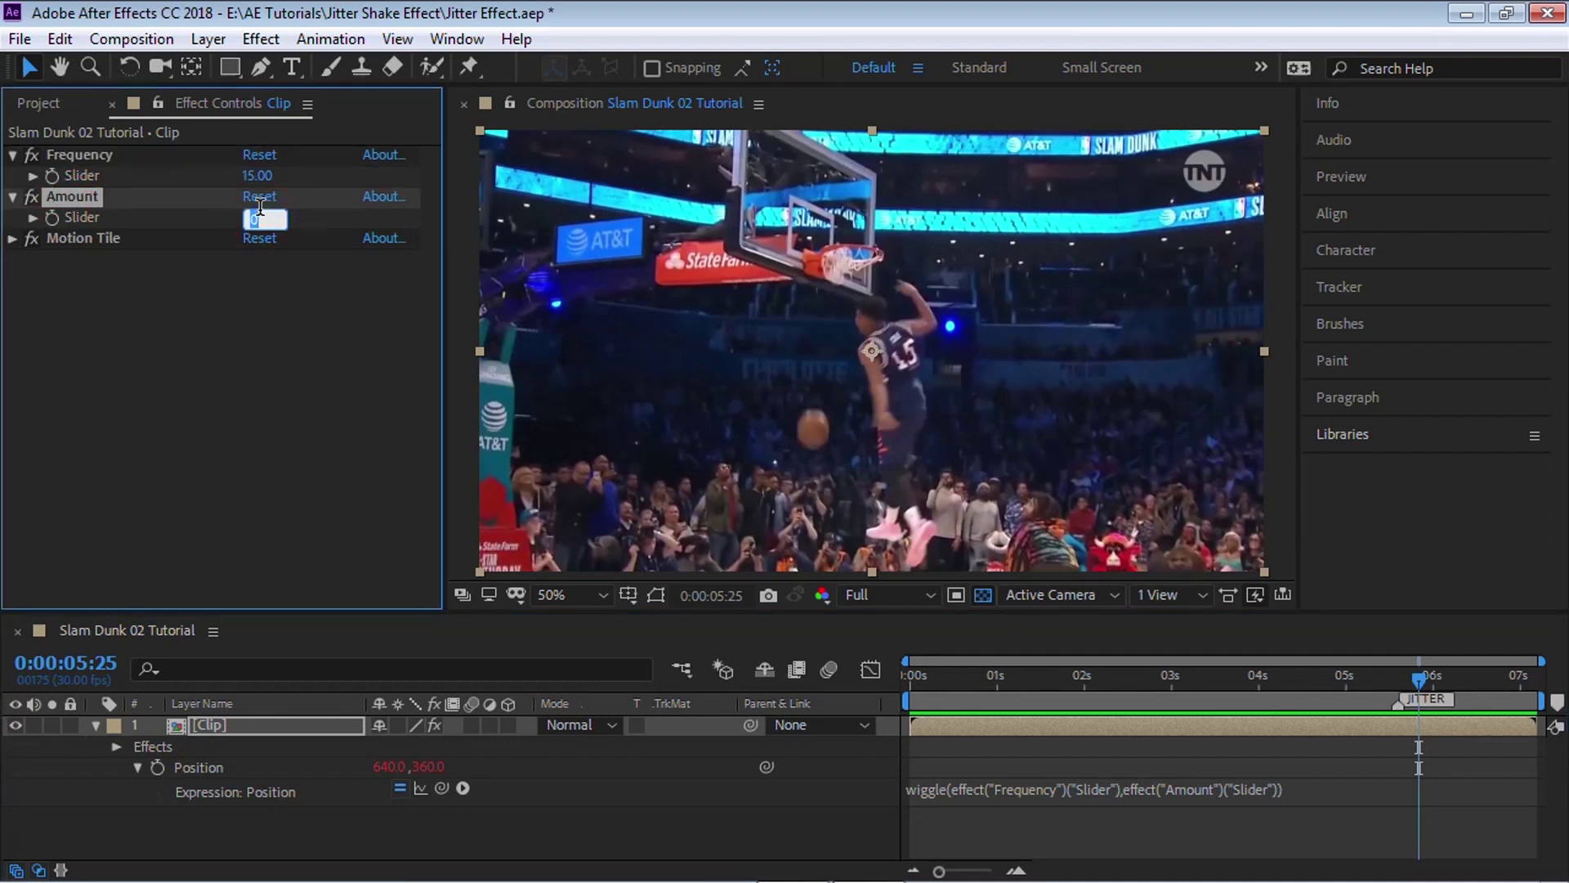
text(30)
key(Return)
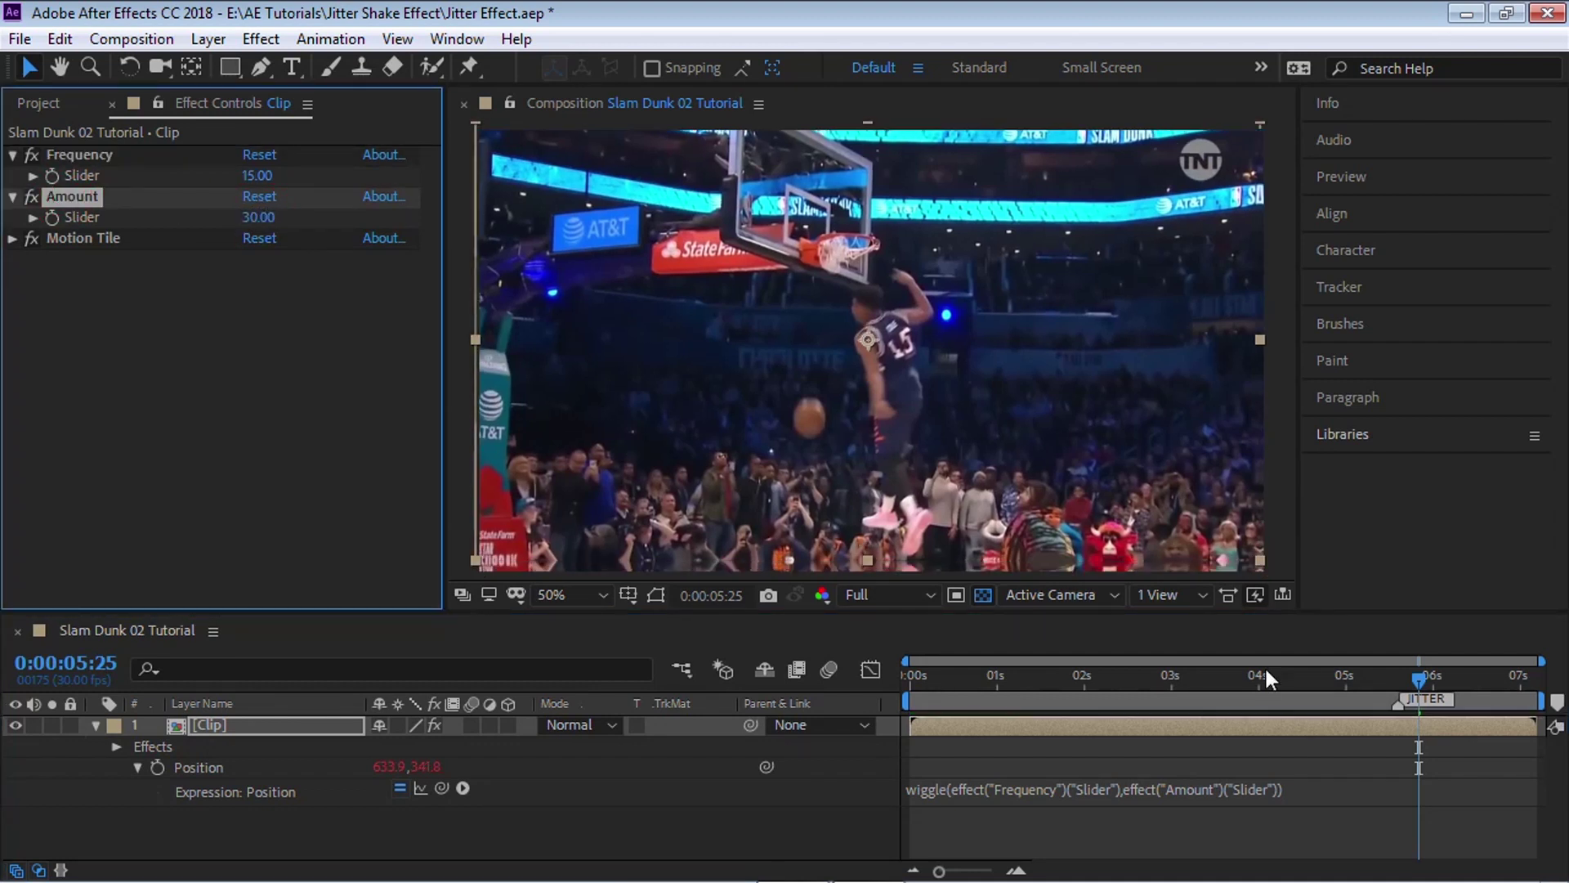
click(1252, 679)
key(space)
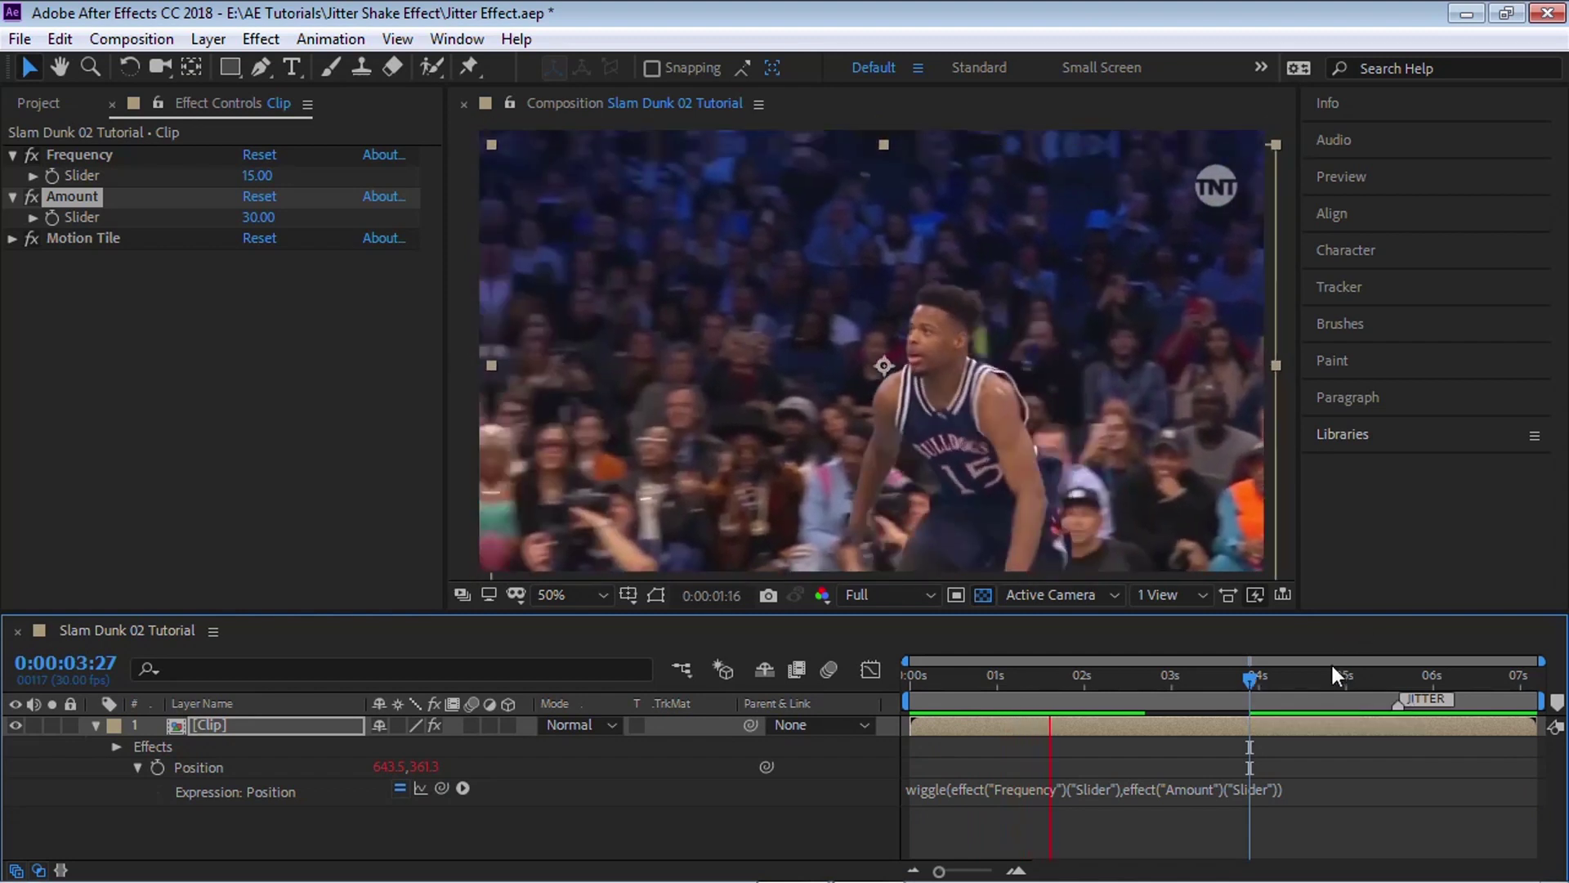
key(space)
Zoom the timeline in on the final seconds near the JITTER marker
click(101, 155)
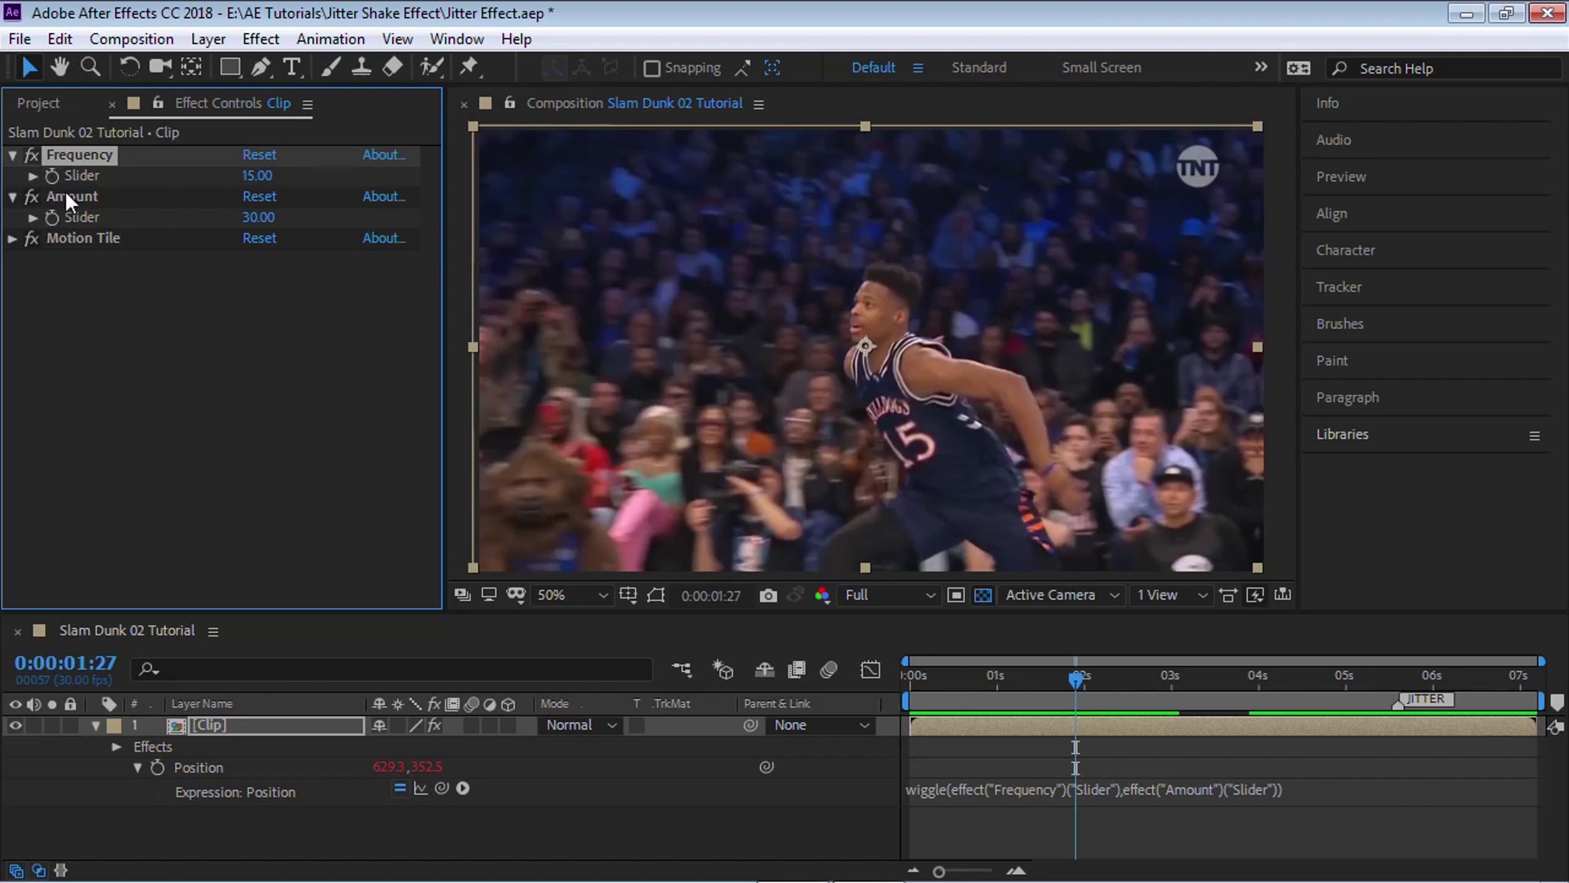
click(72, 196)
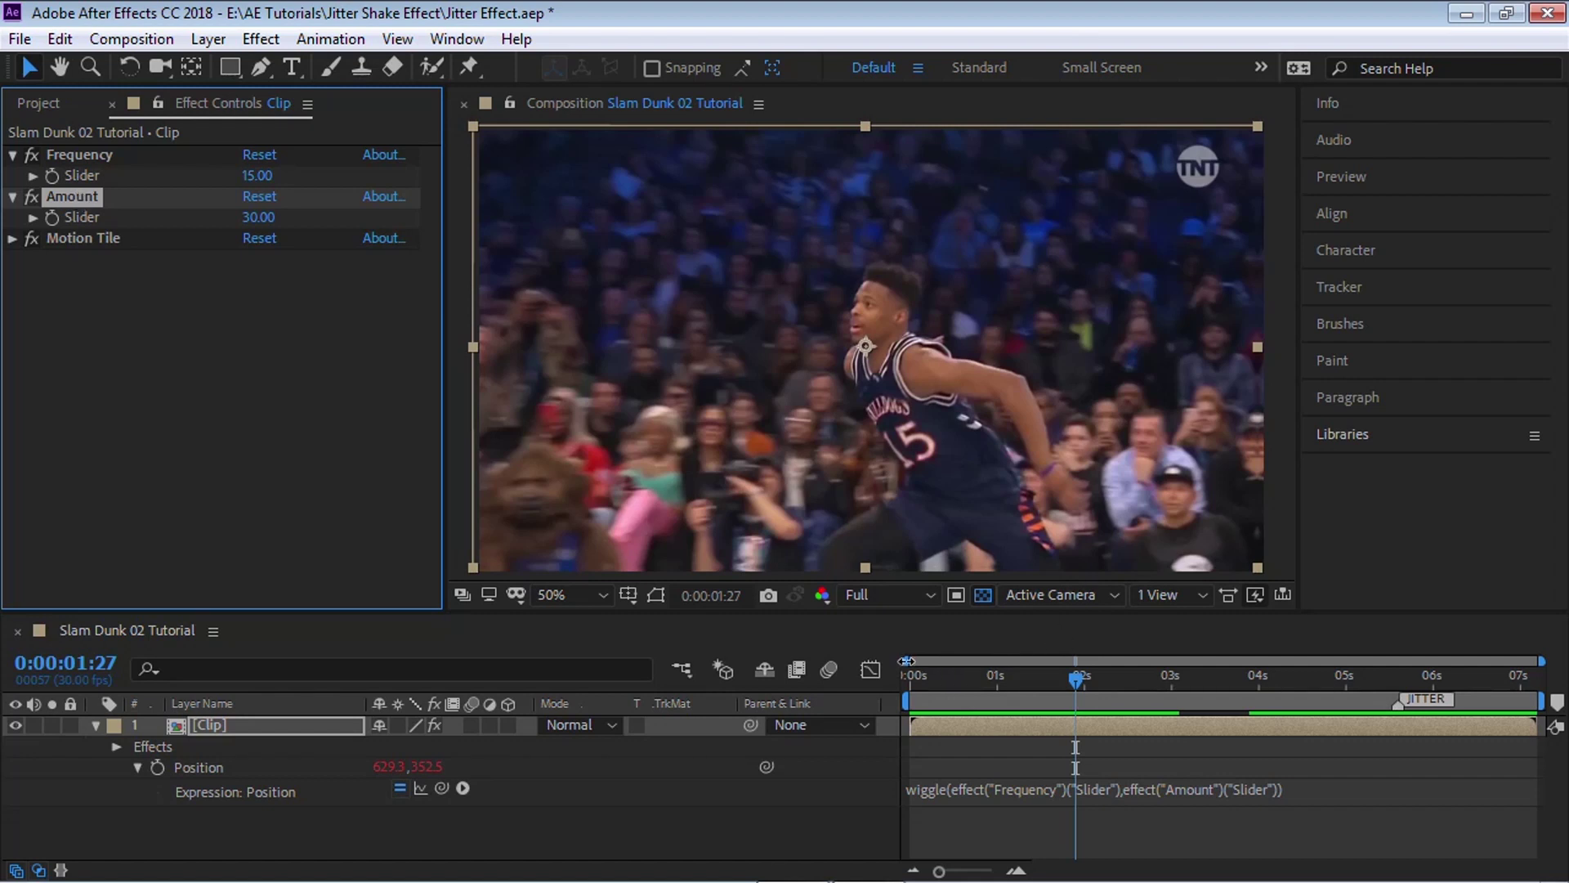
drag(905, 661, 1284, 669)
click(1248, 678)
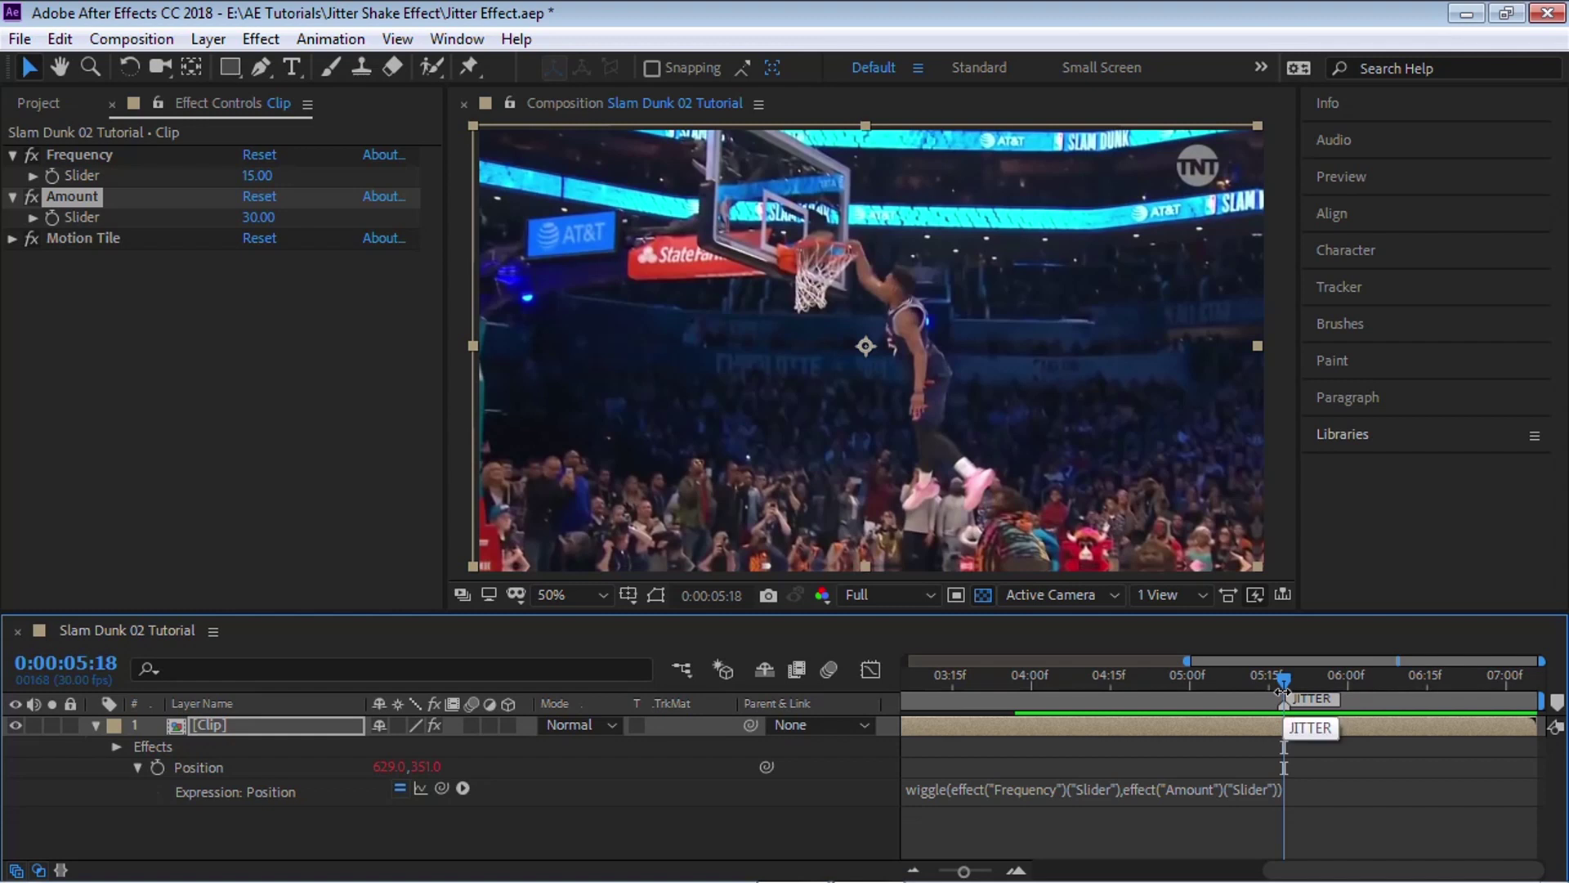
Set the Amount slider to 0 at 0:00:05:17 and show the keyframed properties
drag(1283, 691, 1279, 690)
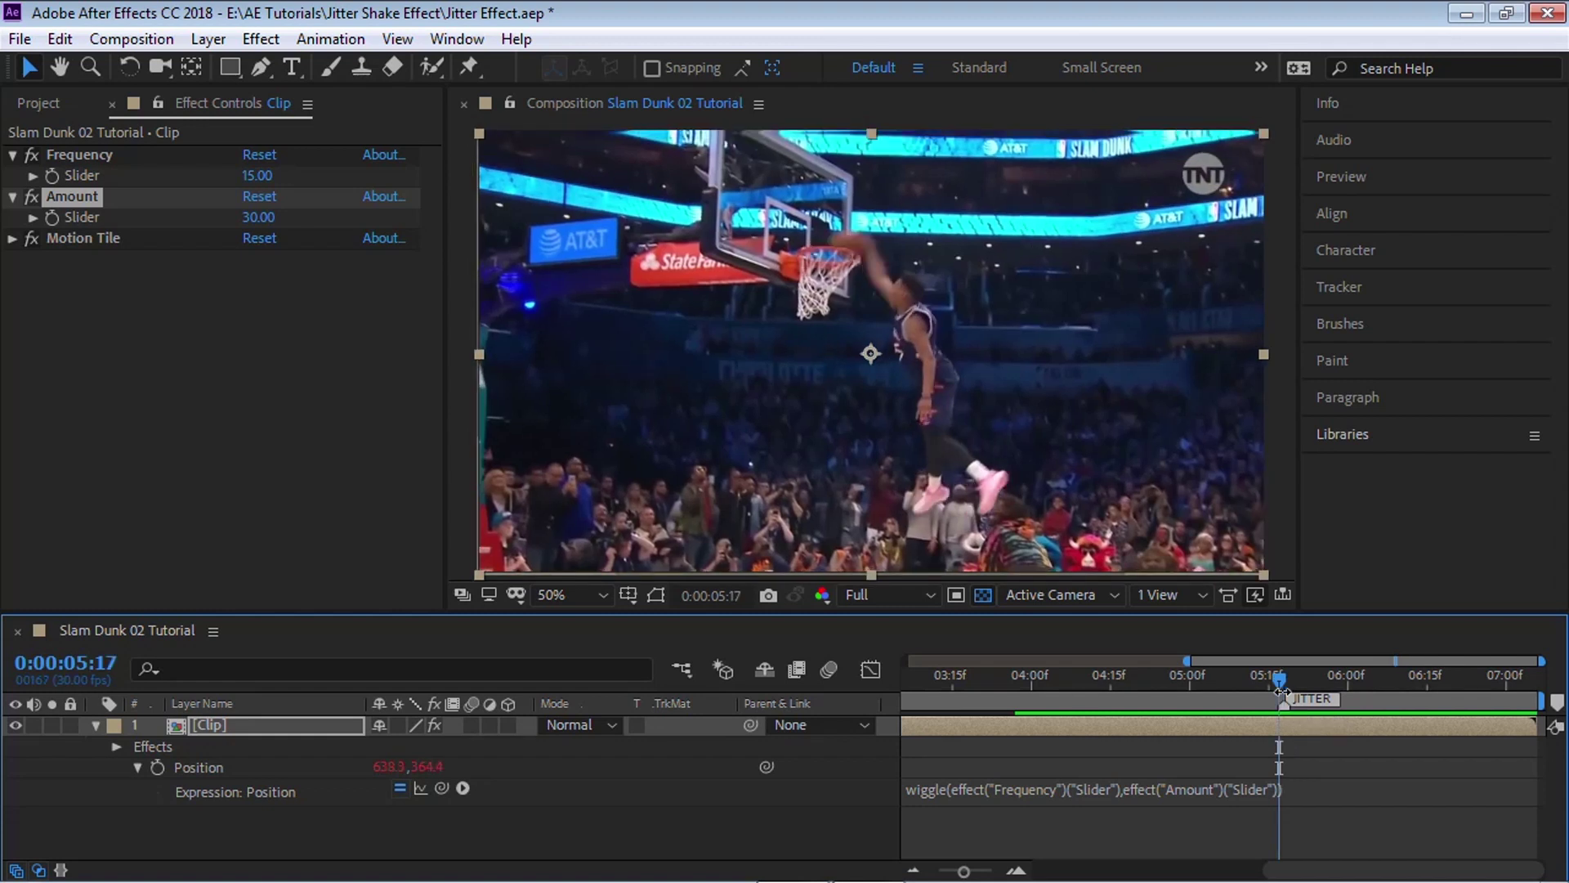
click(77, 196)
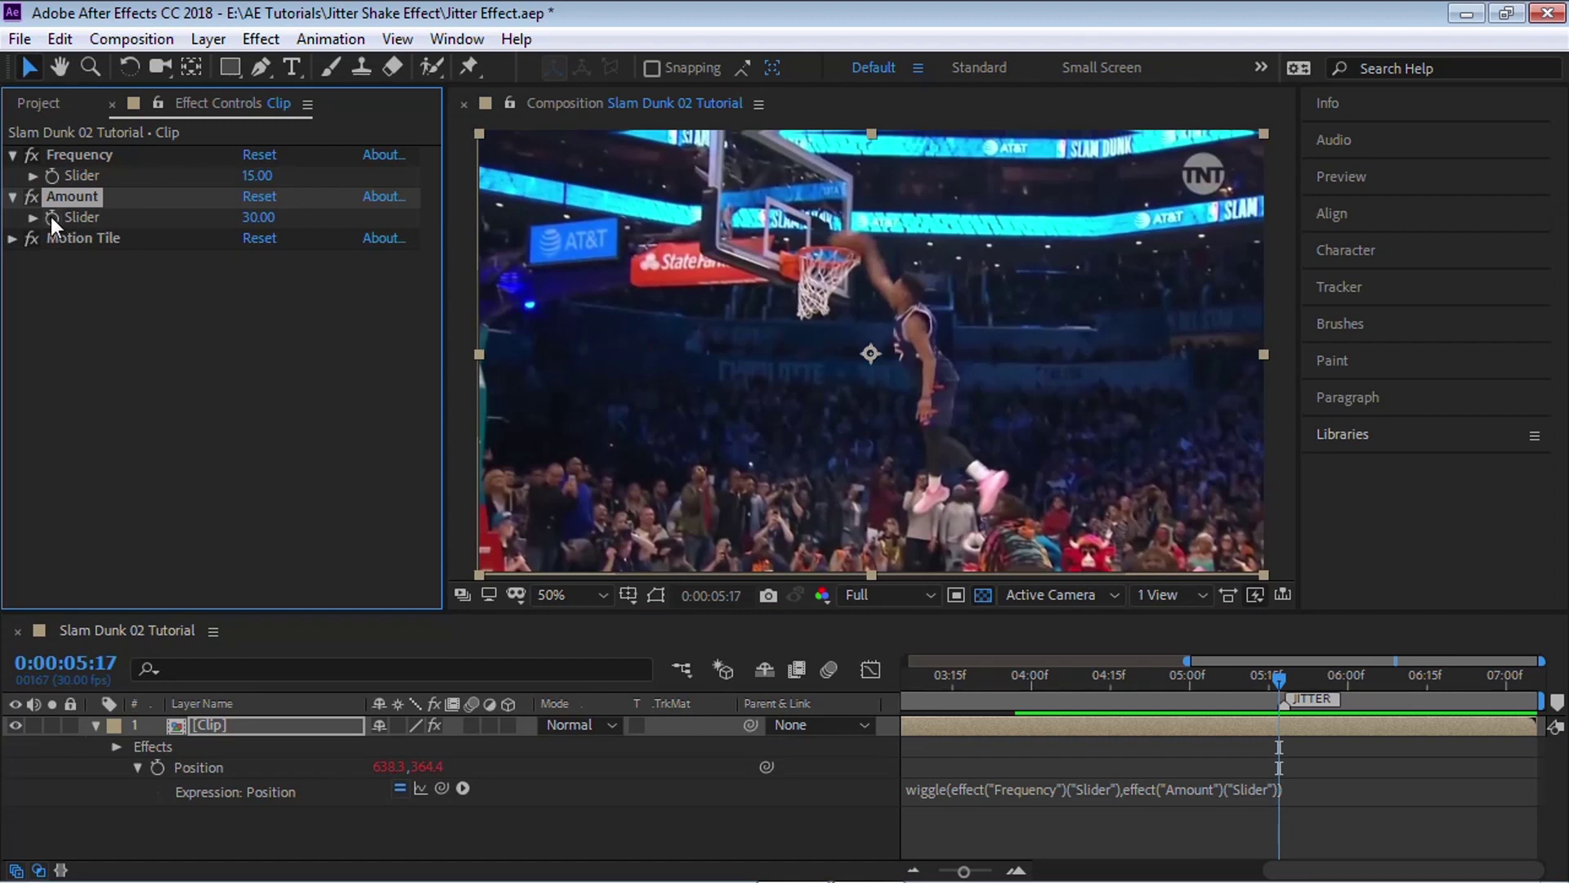
click(258, 217)
text(0)
key(Return)
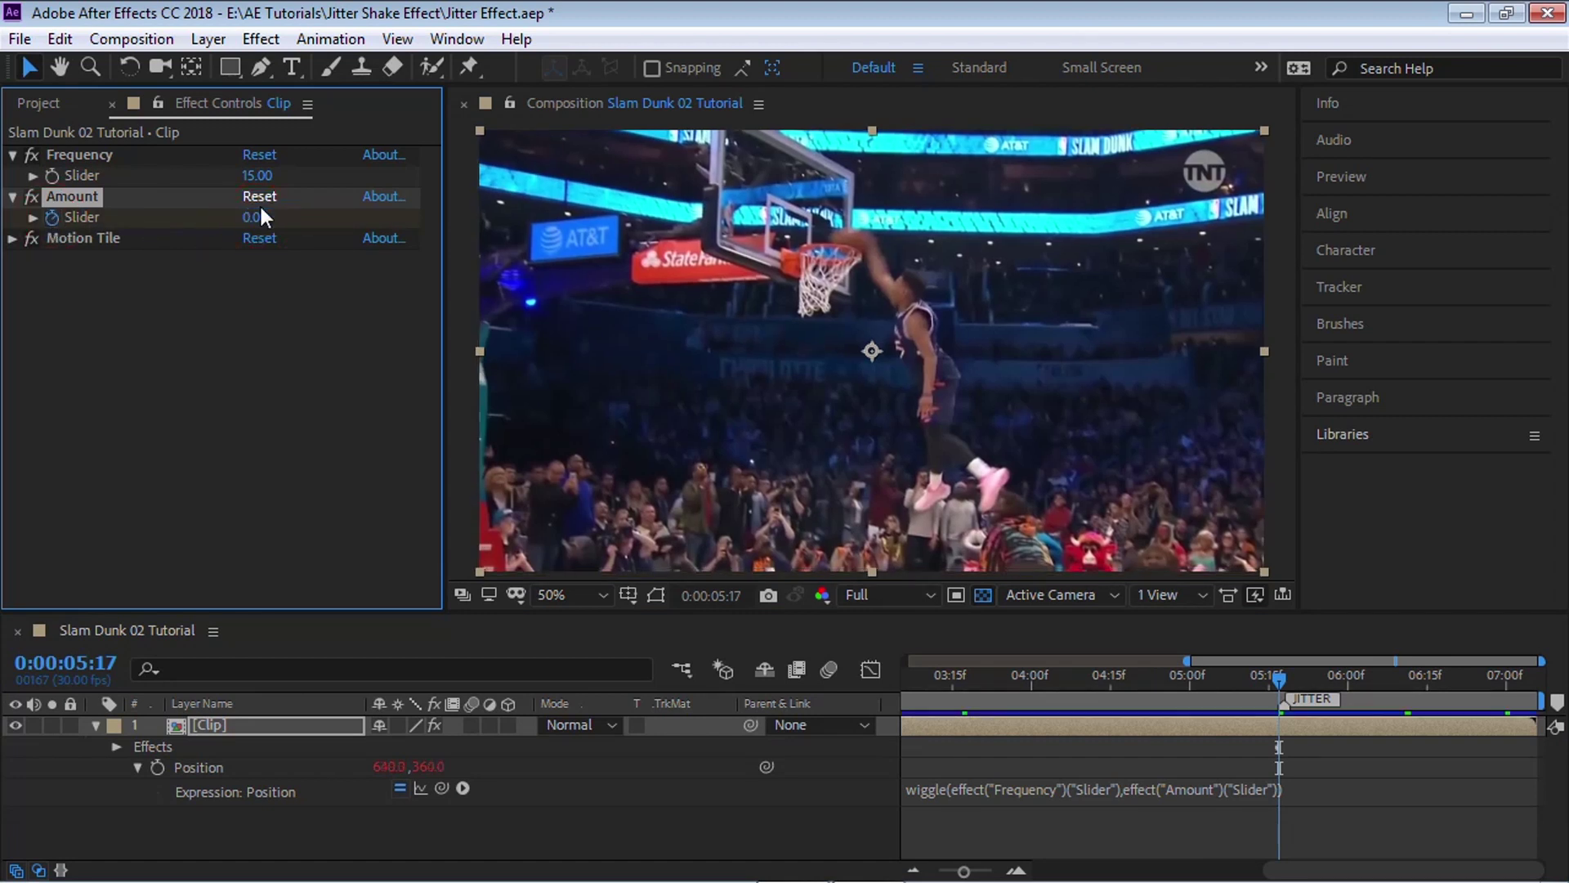
click(212, 724)
key(u)
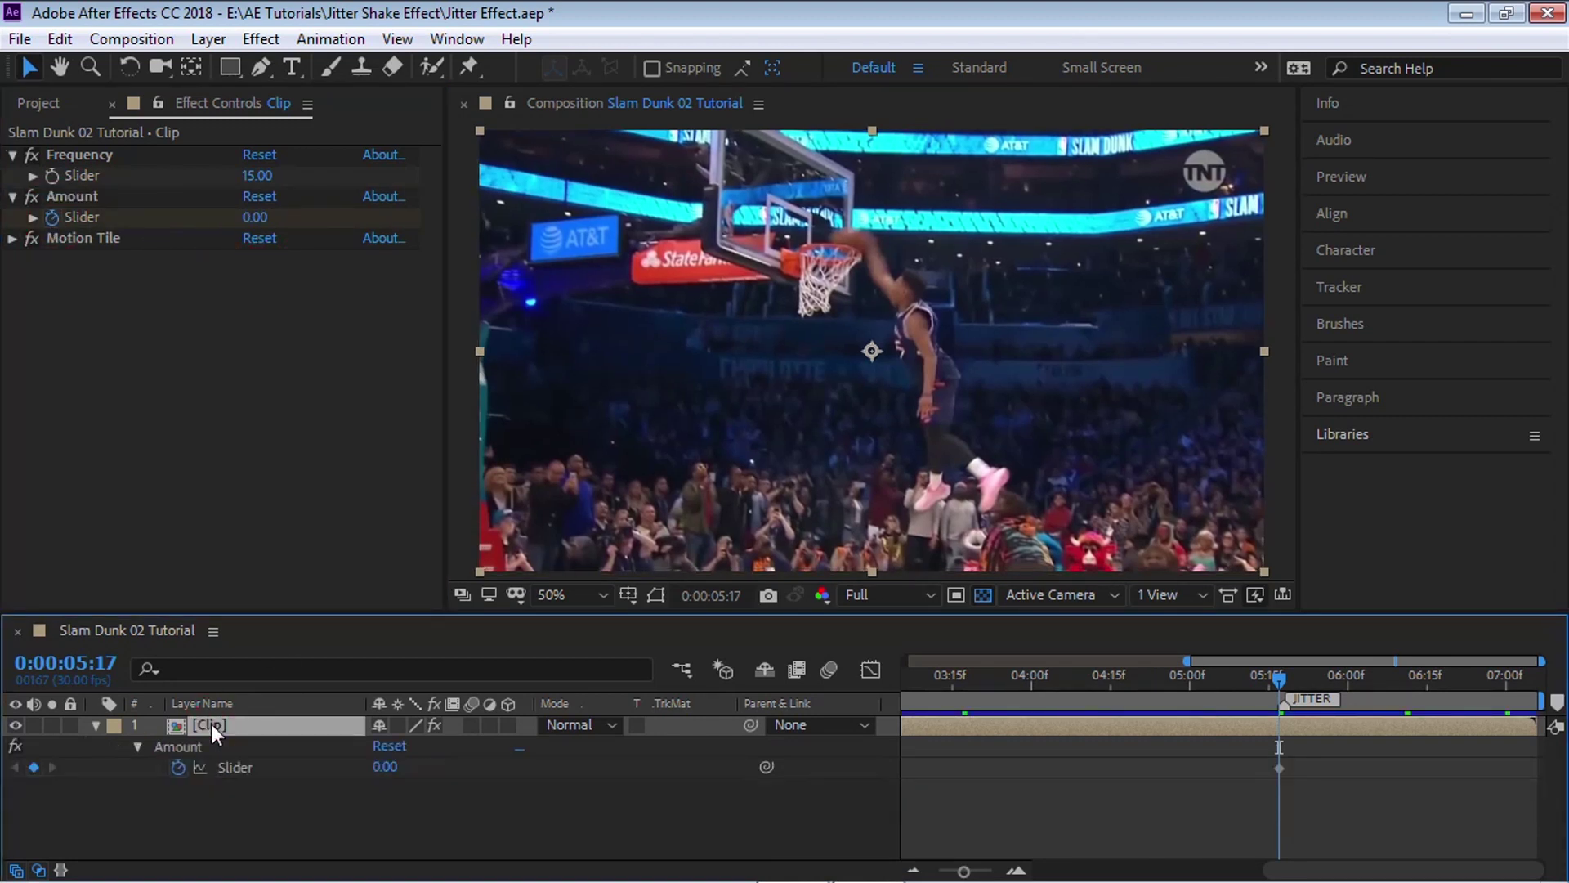
Step one frame to 0:00:05:18 and keyframe the Amount slider at 50
drag(1187, 660, 1239, 658)
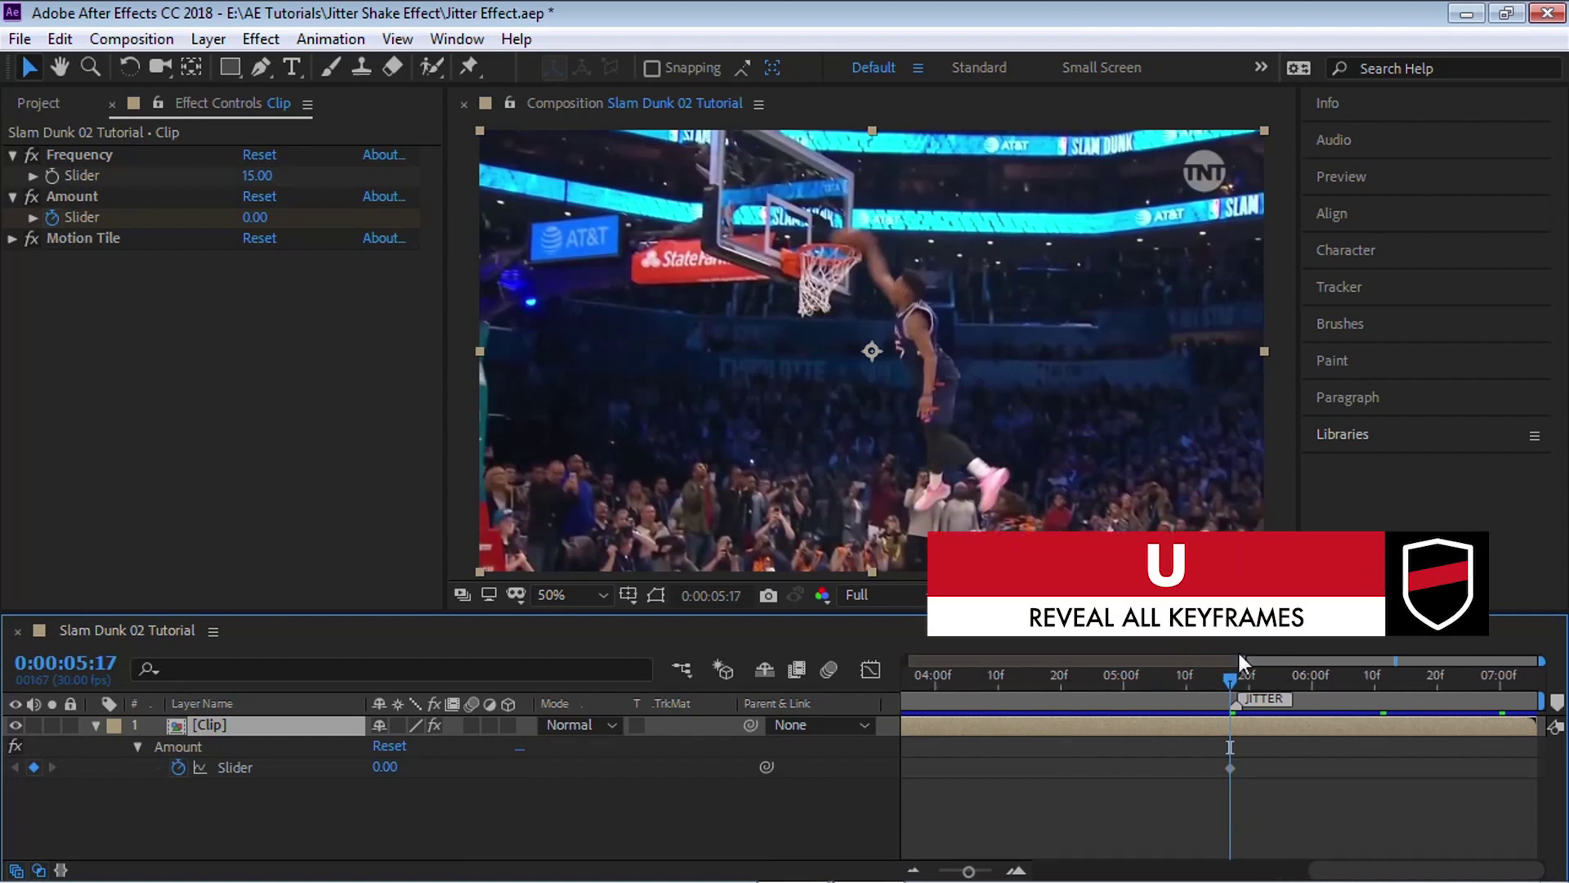
key(Page_Down)
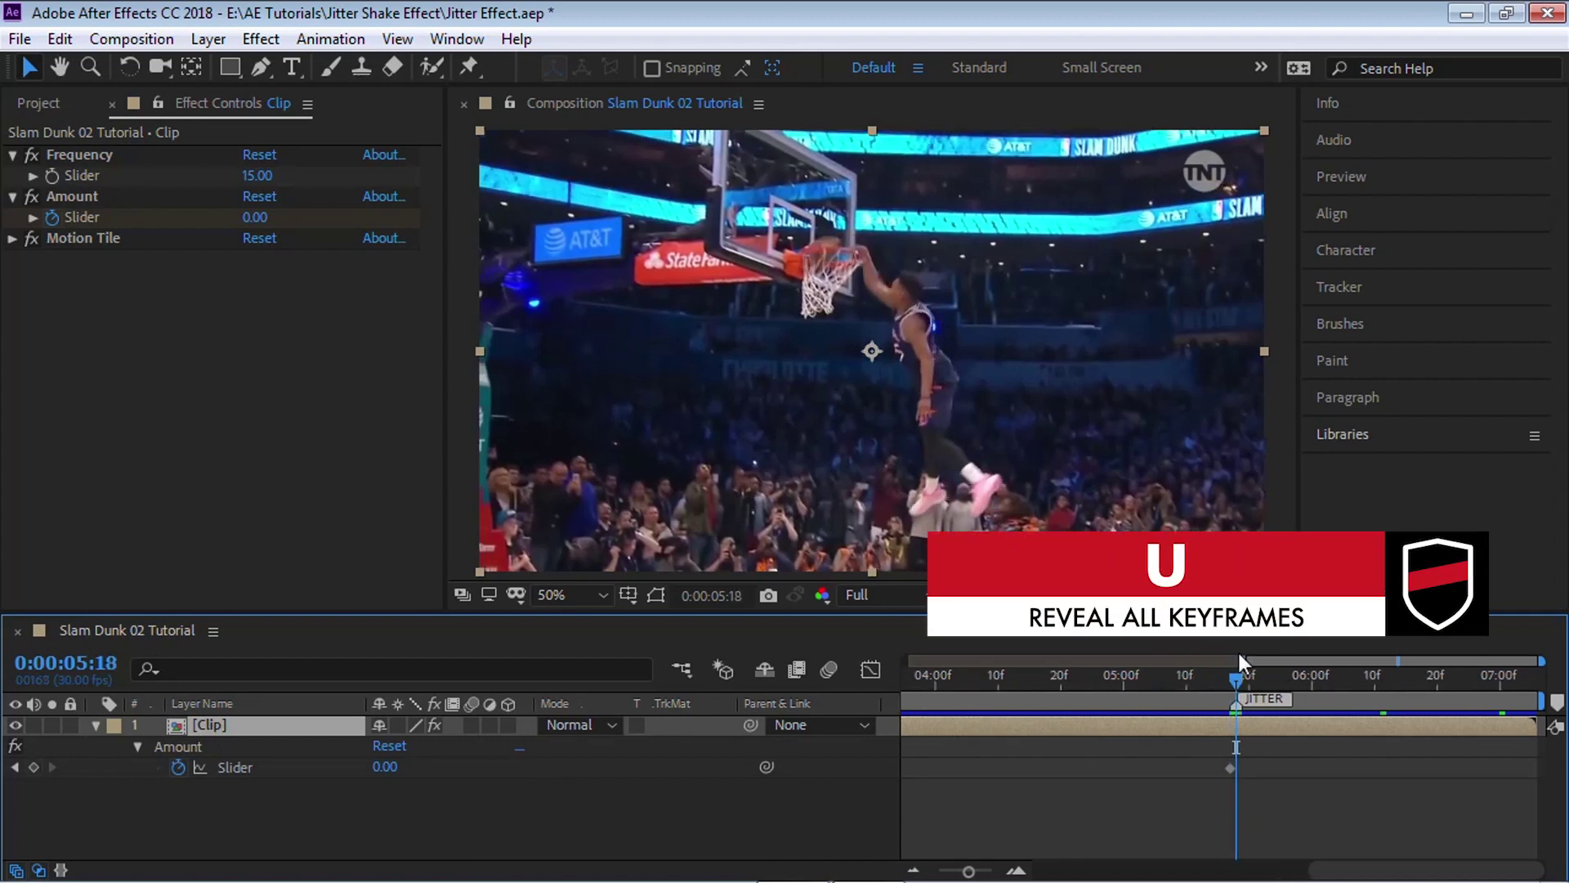
click(384, 766)
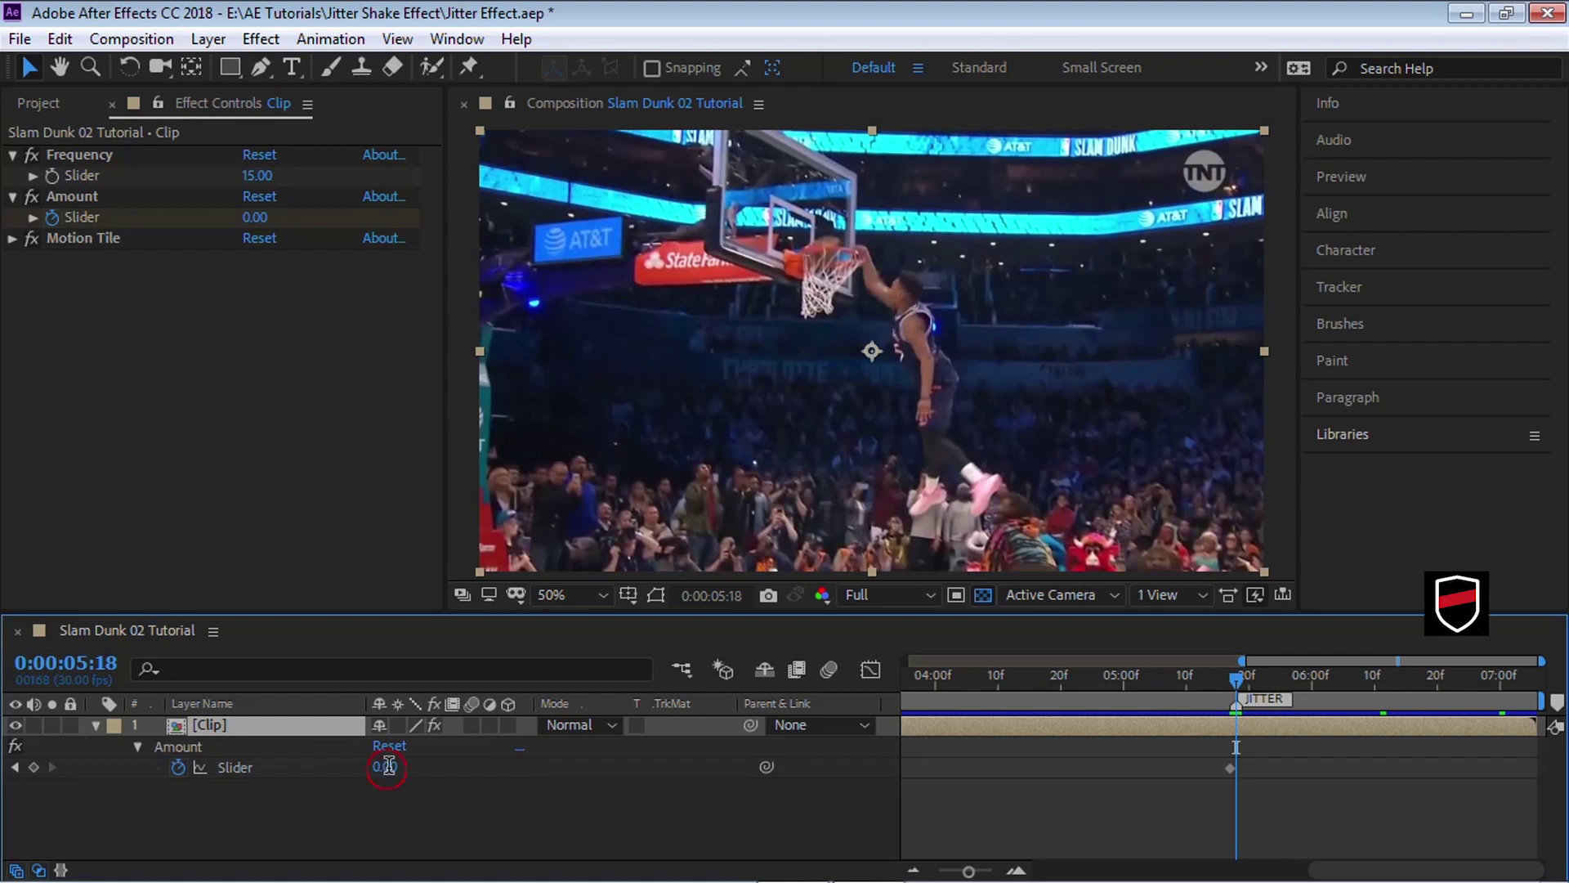
text(50)
key(Return)
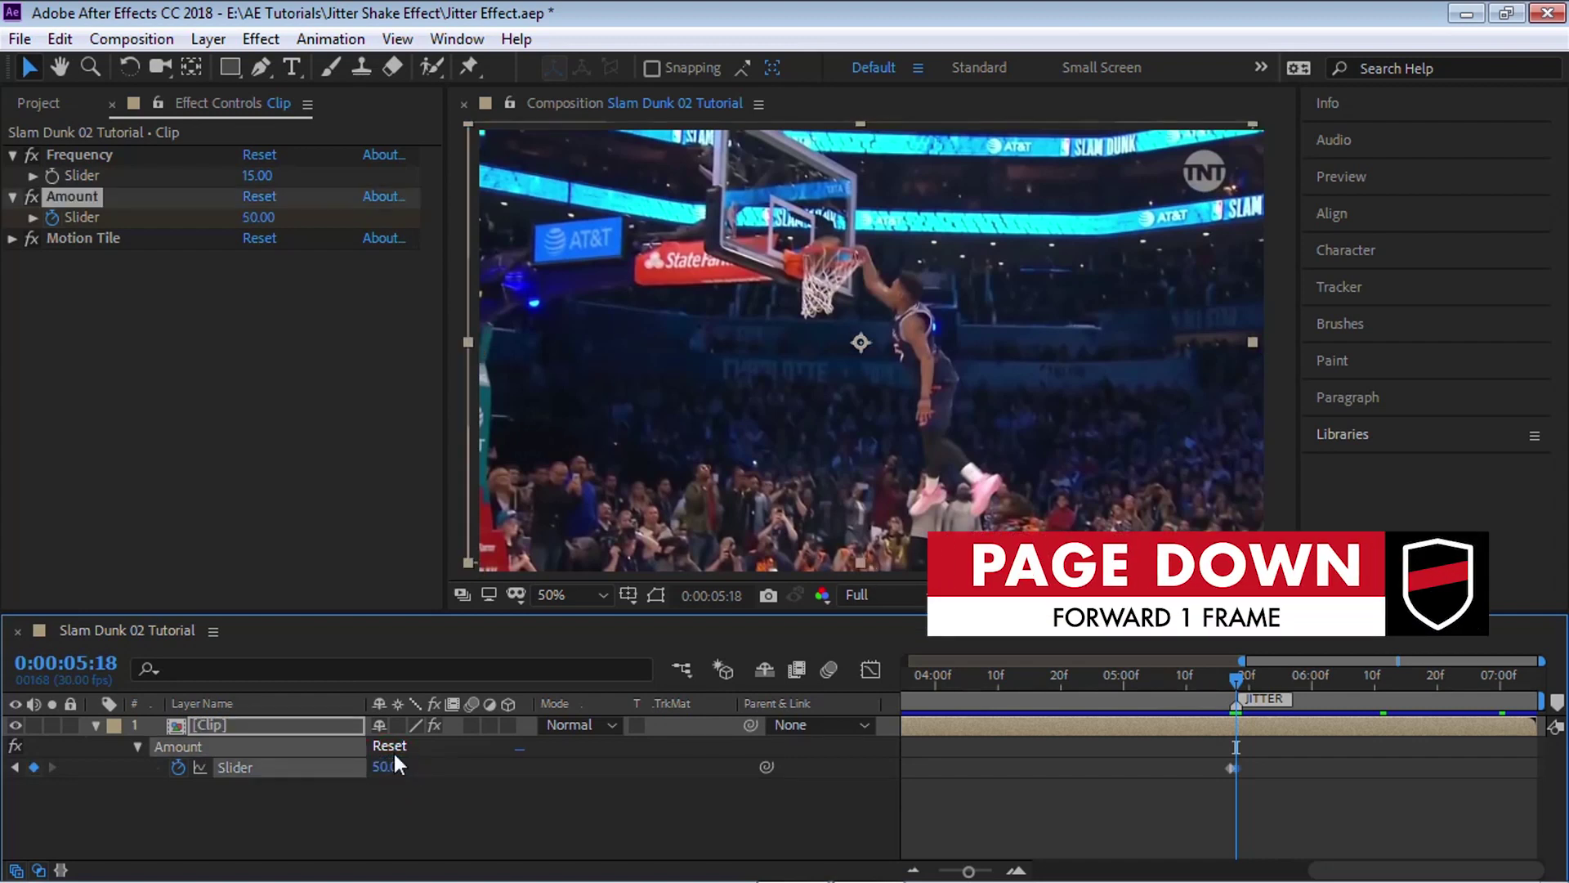
click(1049, 678)
Preview the jitter and park the playhead at 0:00:06:10
key(Page_Down)
key(Page_Down)
key(Page_Down)
key(Page_Down)
key(Page_Down)
key(Page_Down)
key(Page_Down)
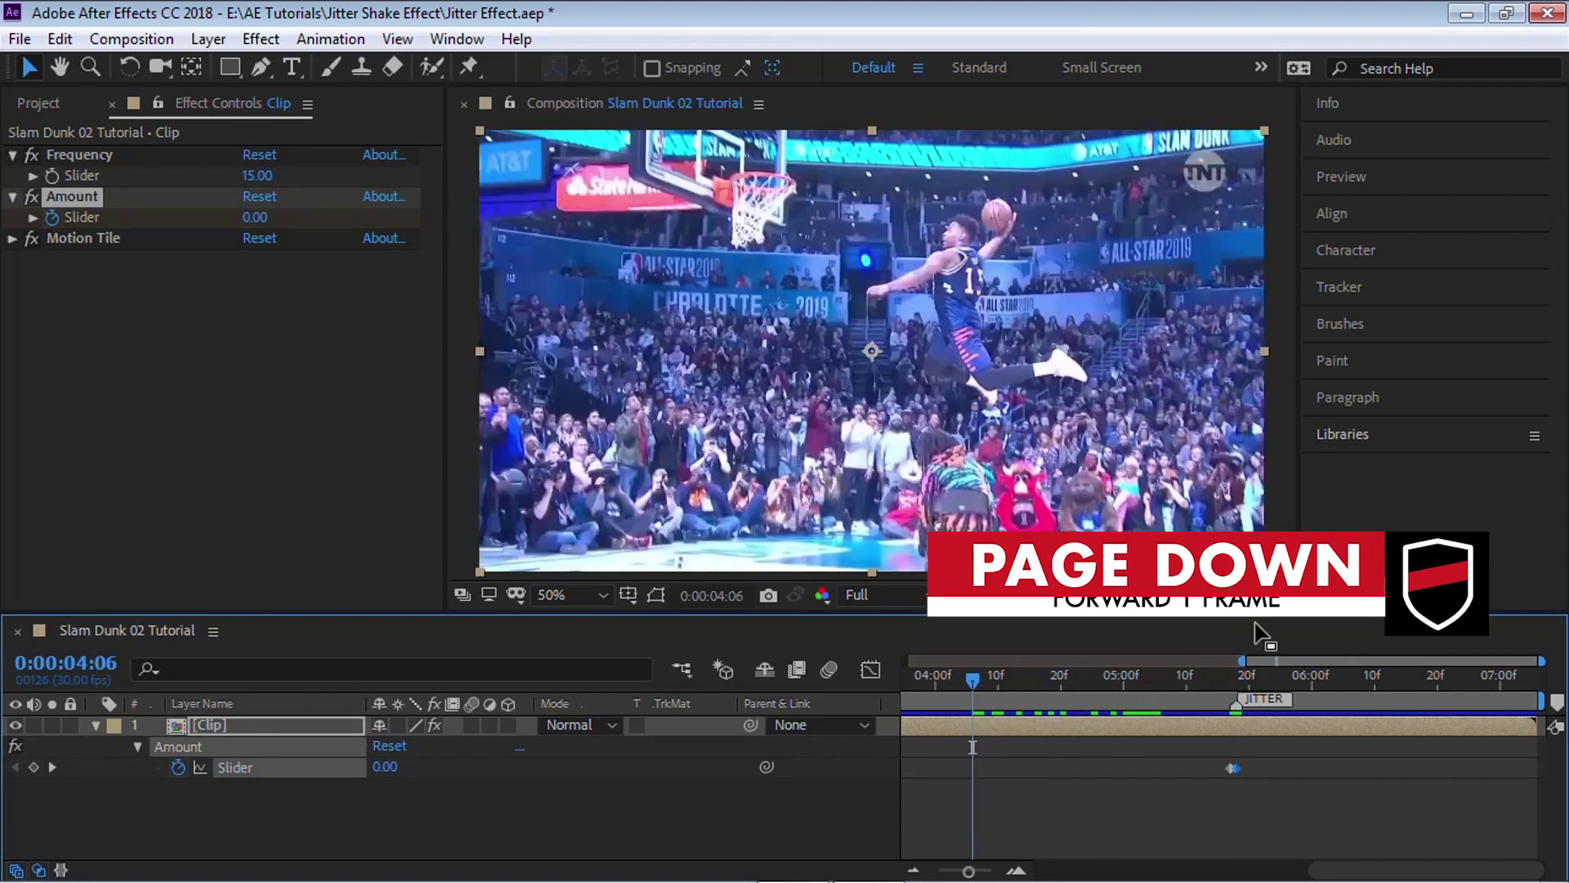
key(minus)
click(1094, 691)
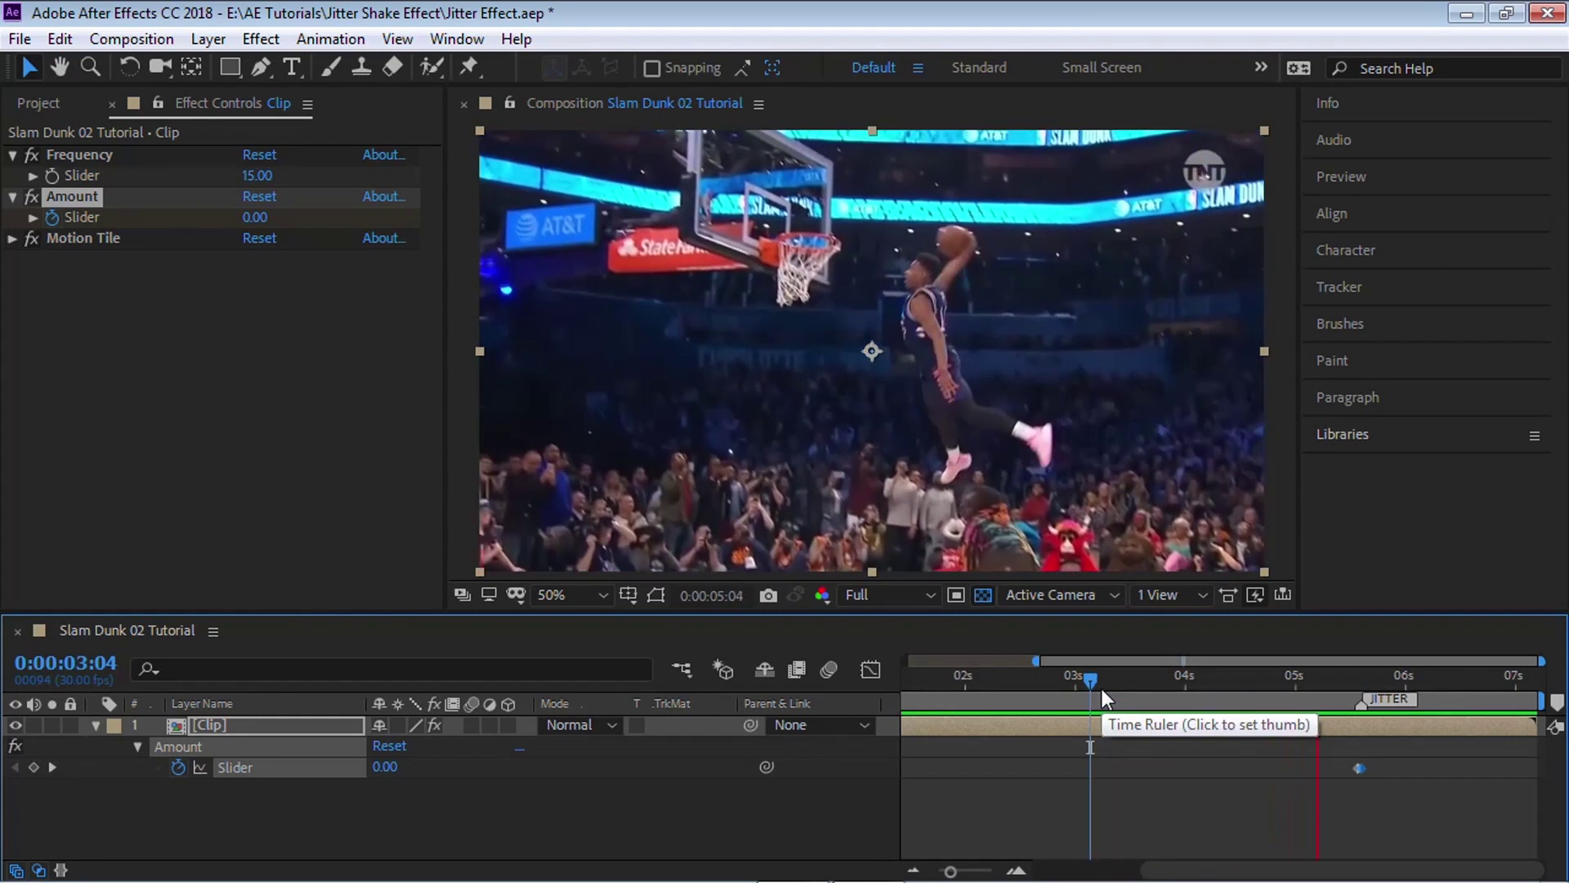
click(1324, 688)
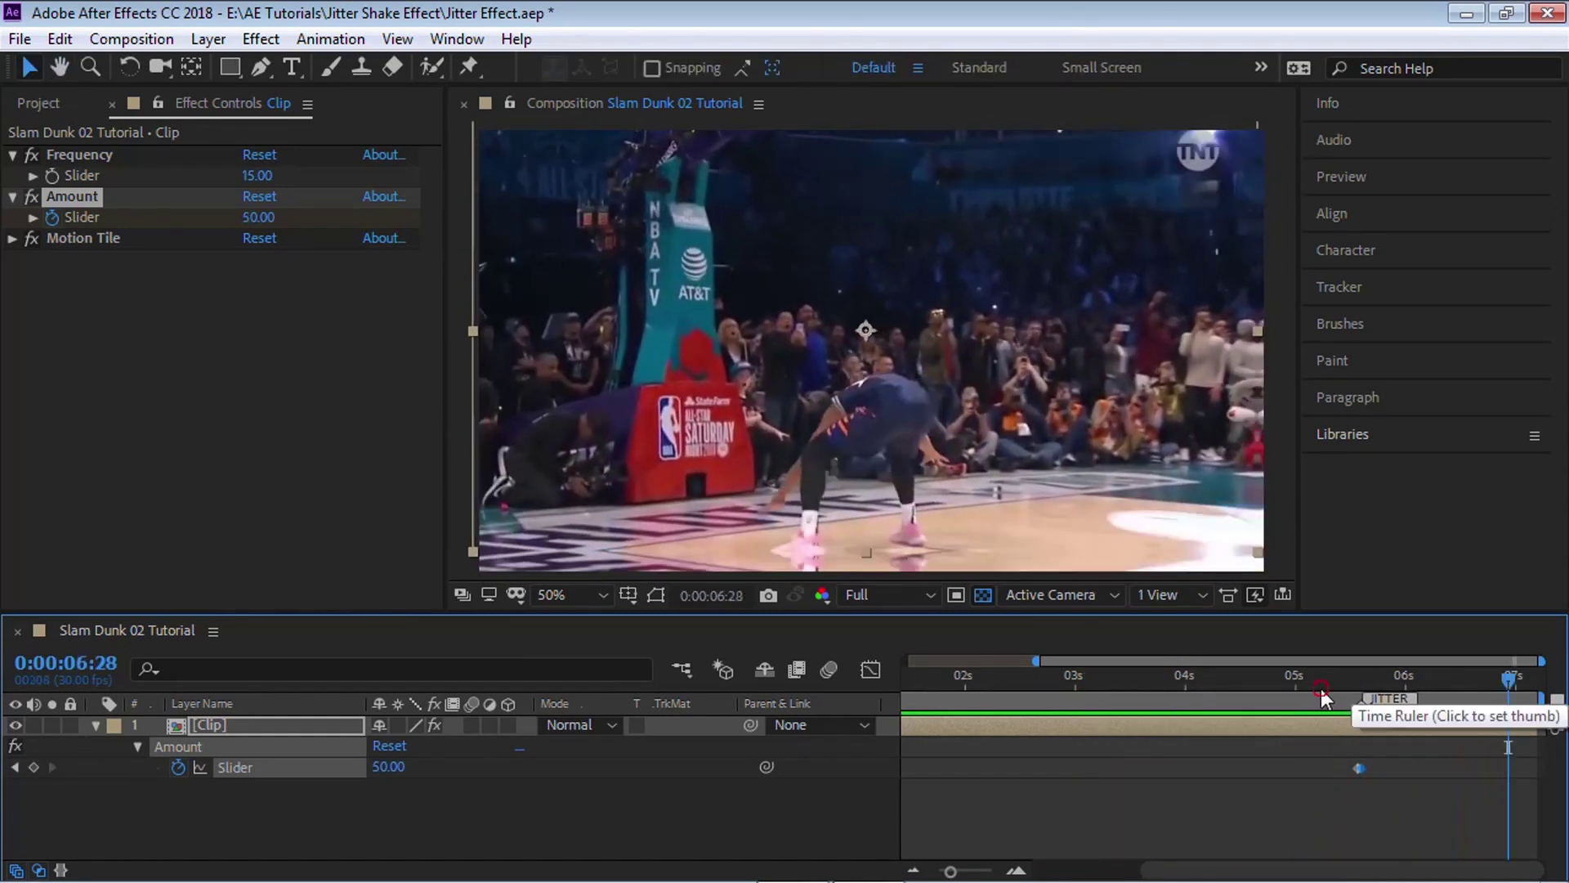
key(space)
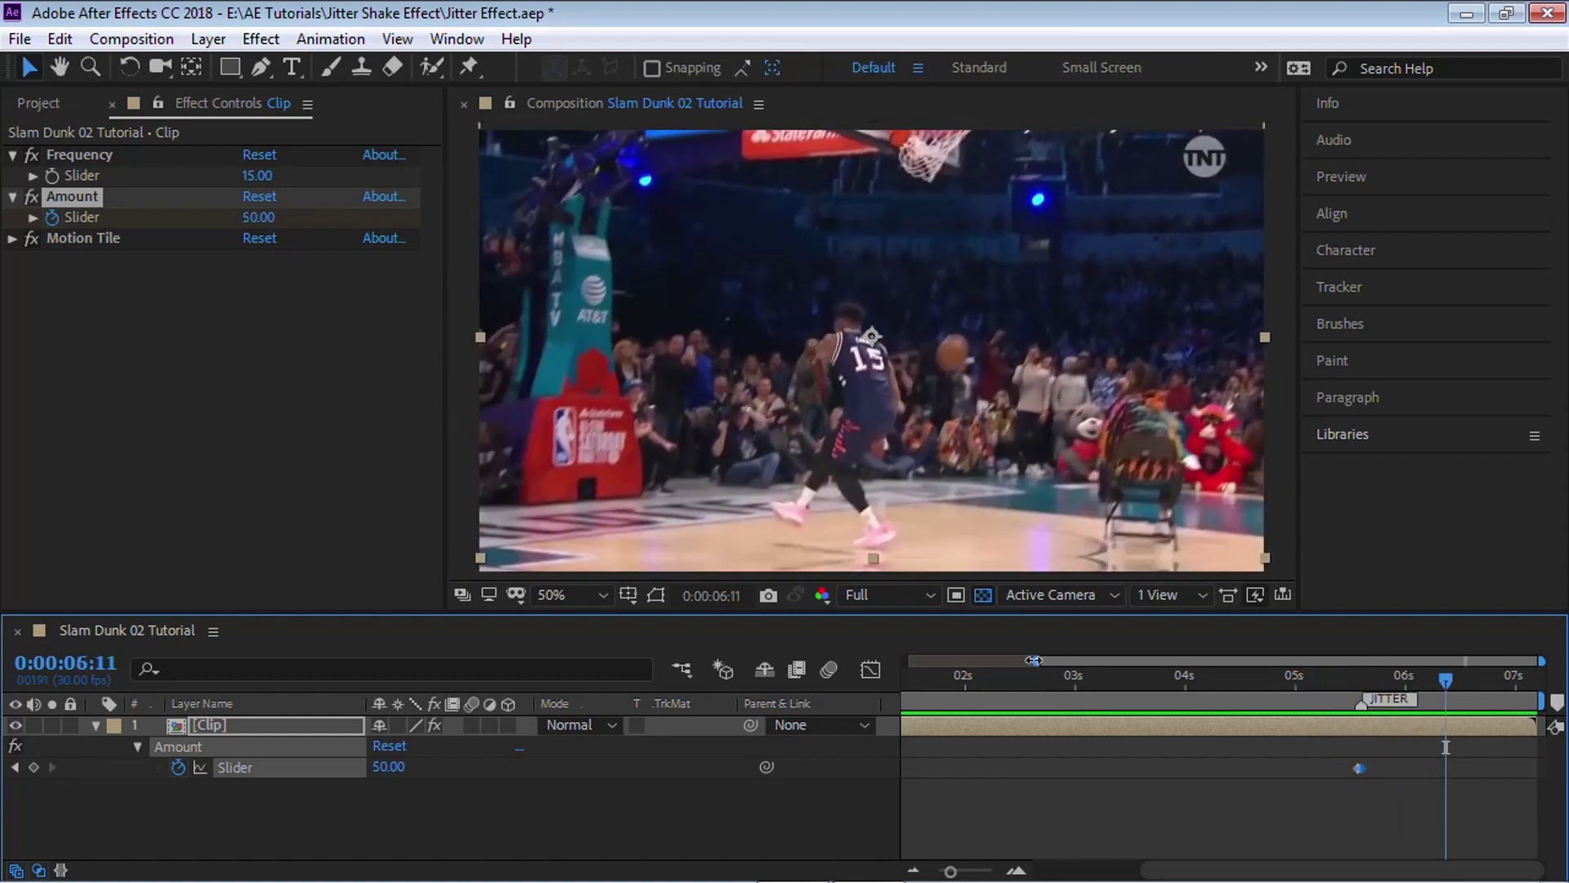
drag(1035, 658, 1252, 659)
drag(1375, 685, 1366, 683)
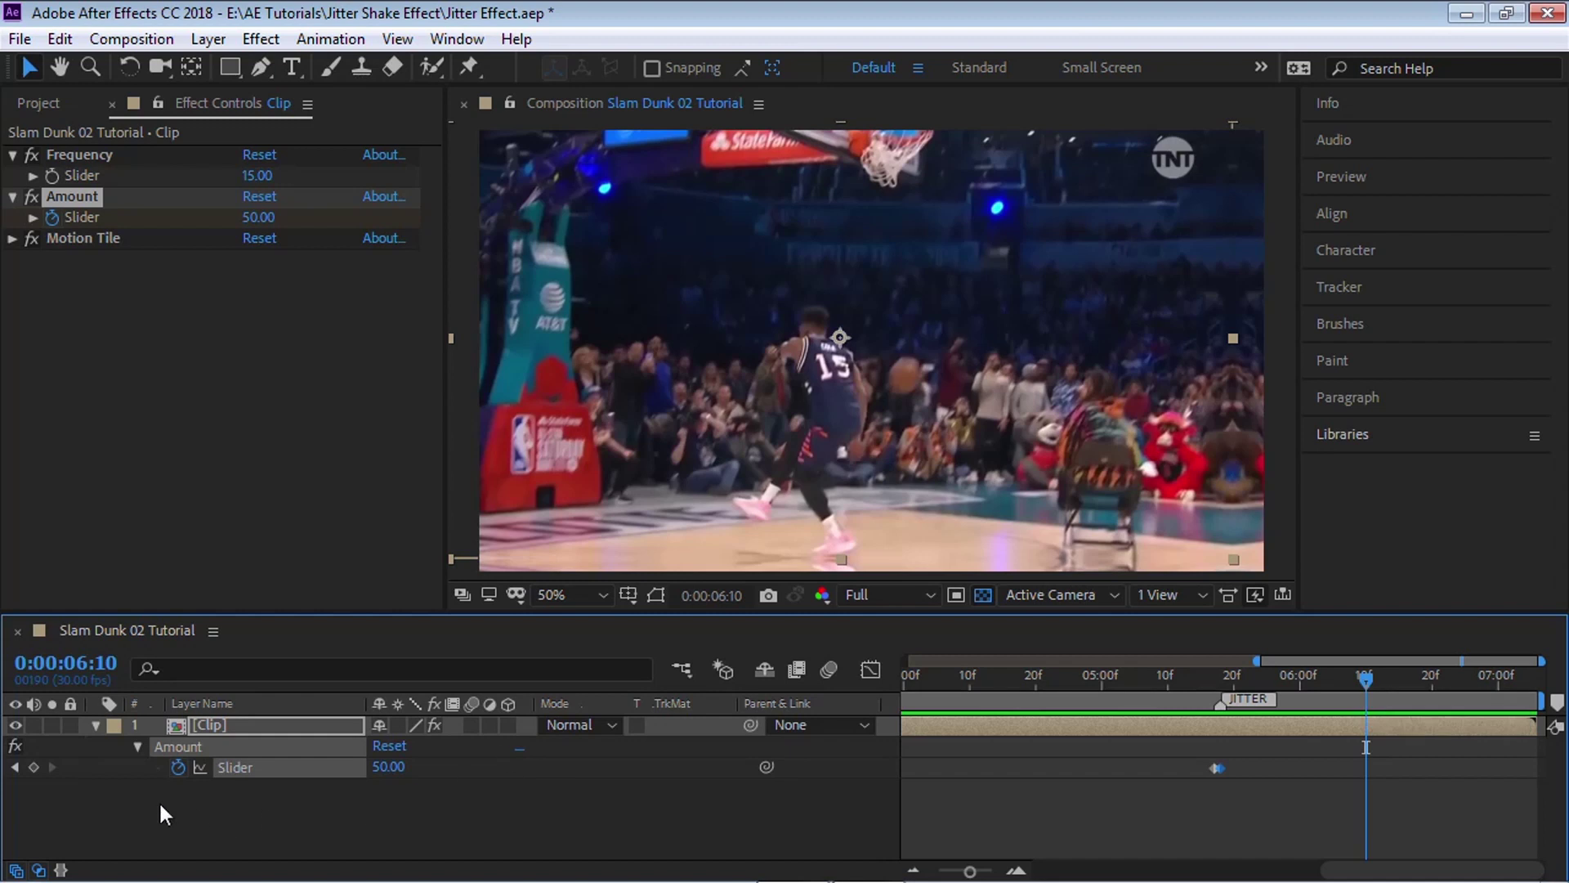
Keyframe Amount at 50 at 0:00:06:10, then set it to 0 at 0:00:06:15
click(33, 767)
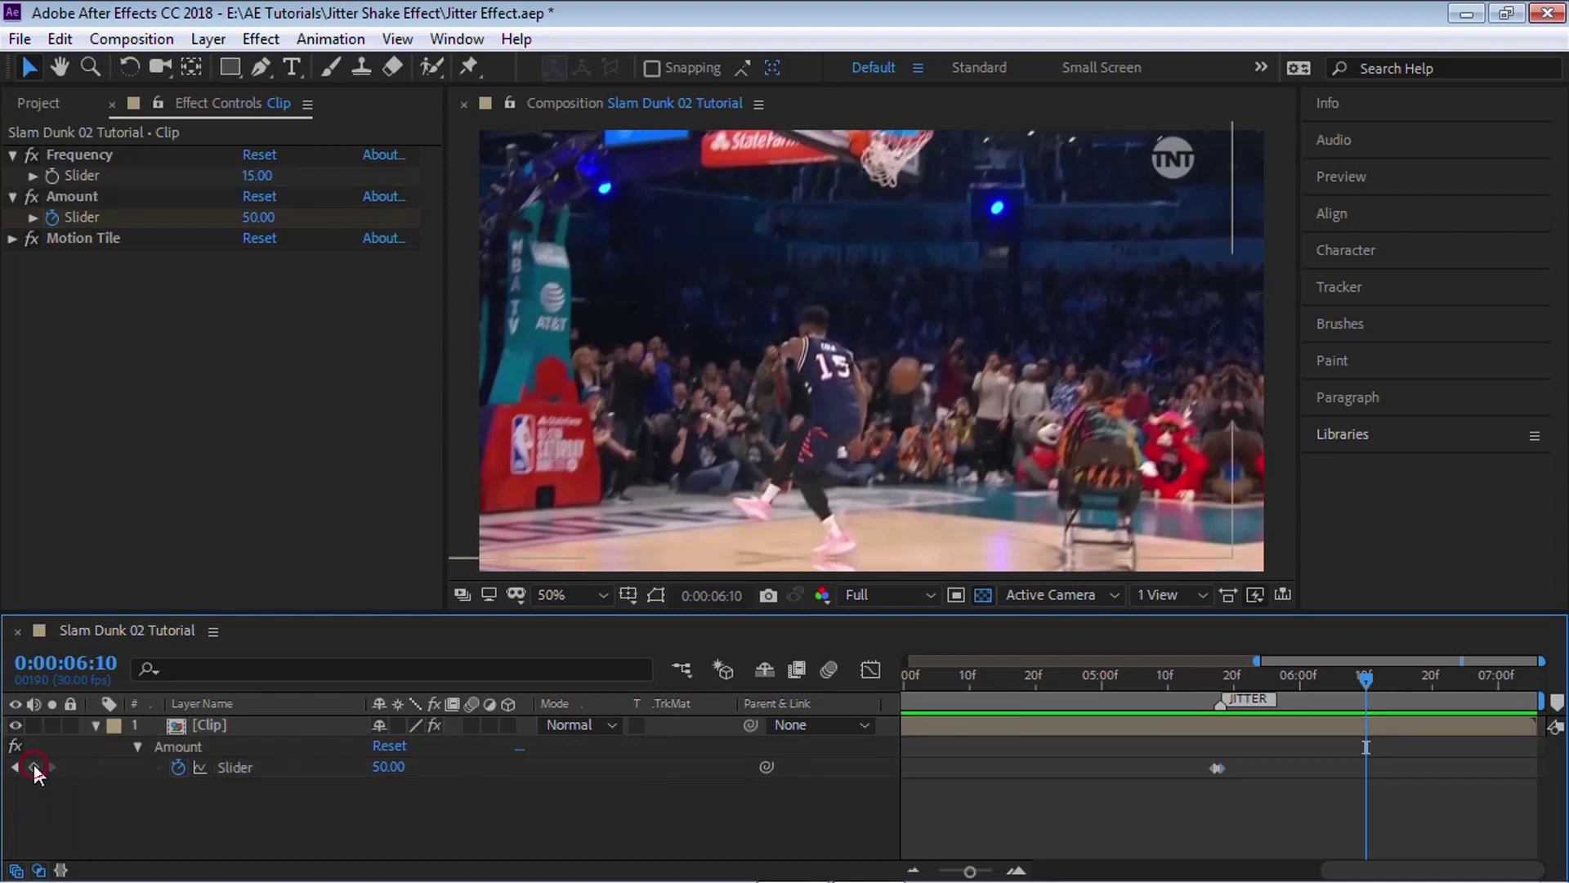
drag(1282, 684, 1368, 689)
key(Page_Down)
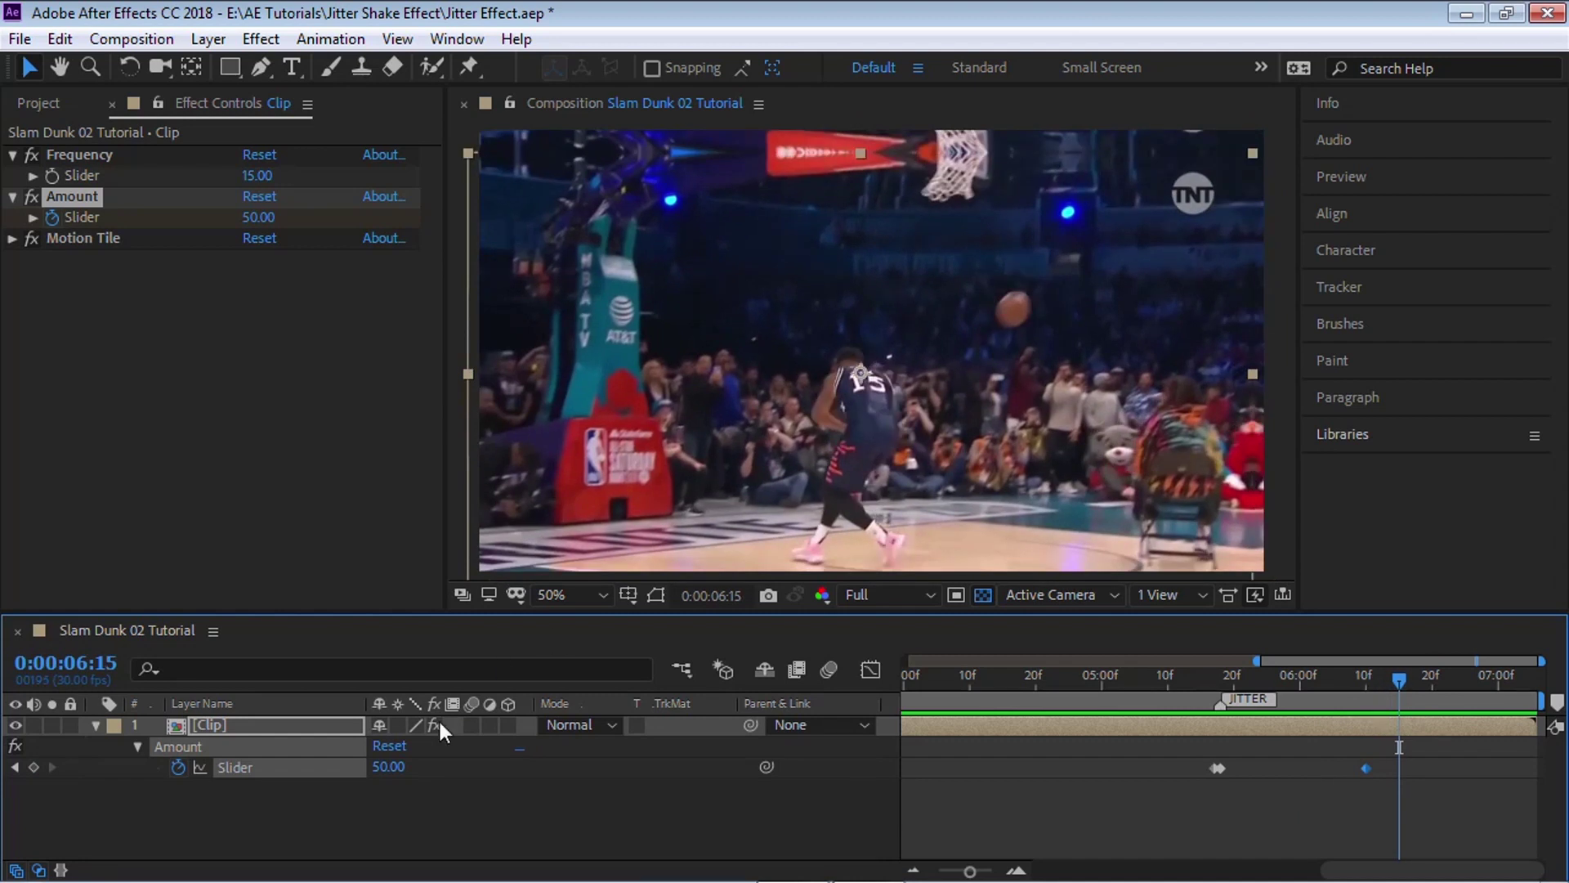
click(396, 766)
text(0)
key(Return)
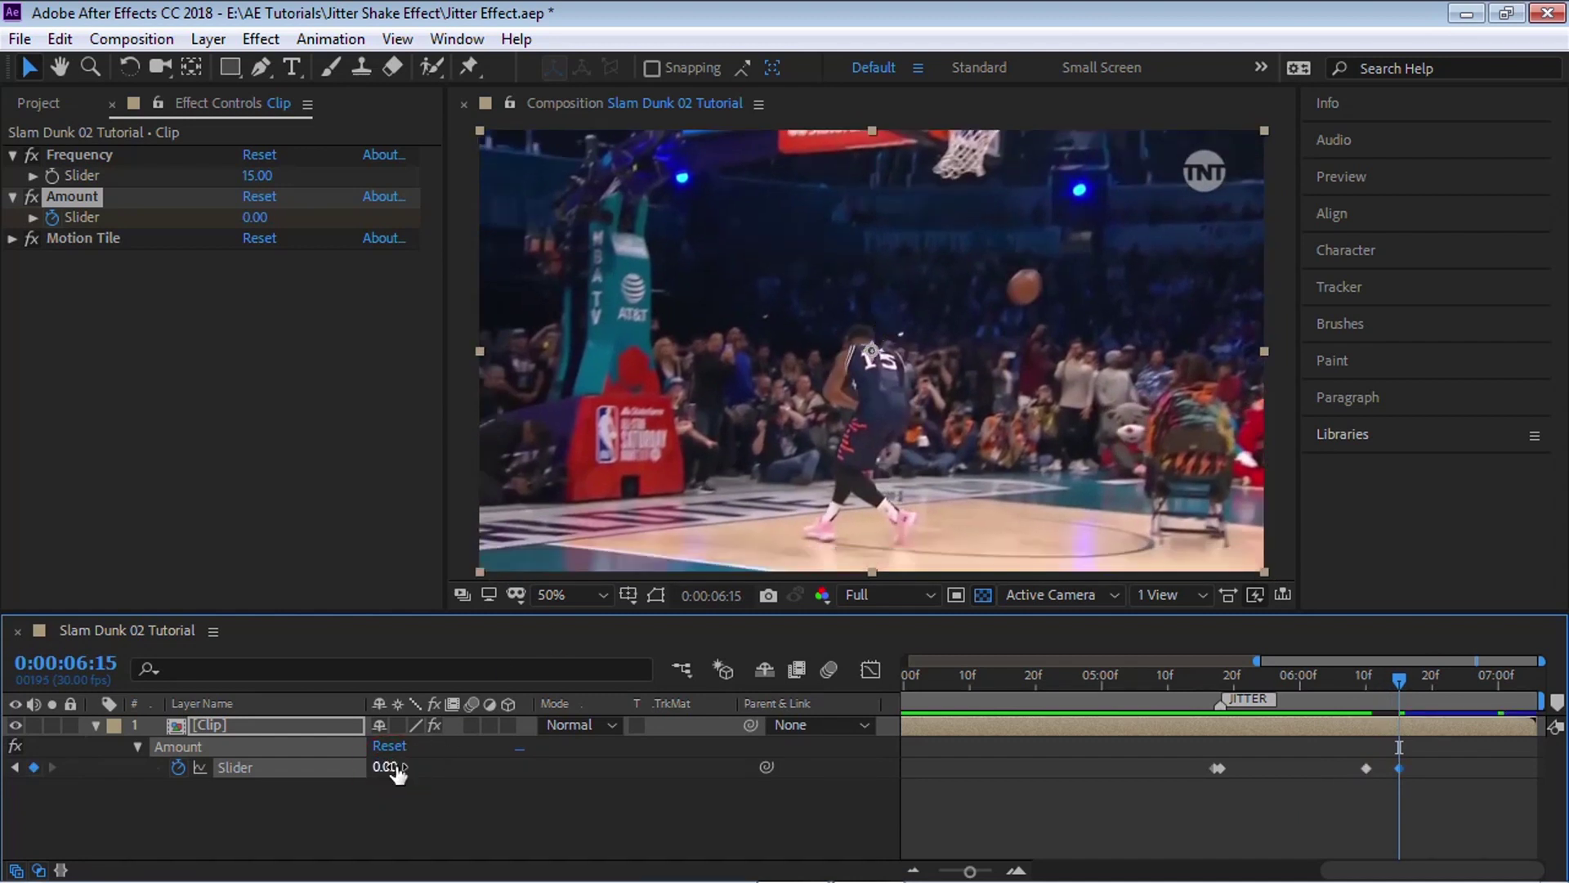
Preview from 0:00:04:22, then drag the two ending keyframes earlier
click(1048, 677)
drag(1261, 653, 1183, 655)
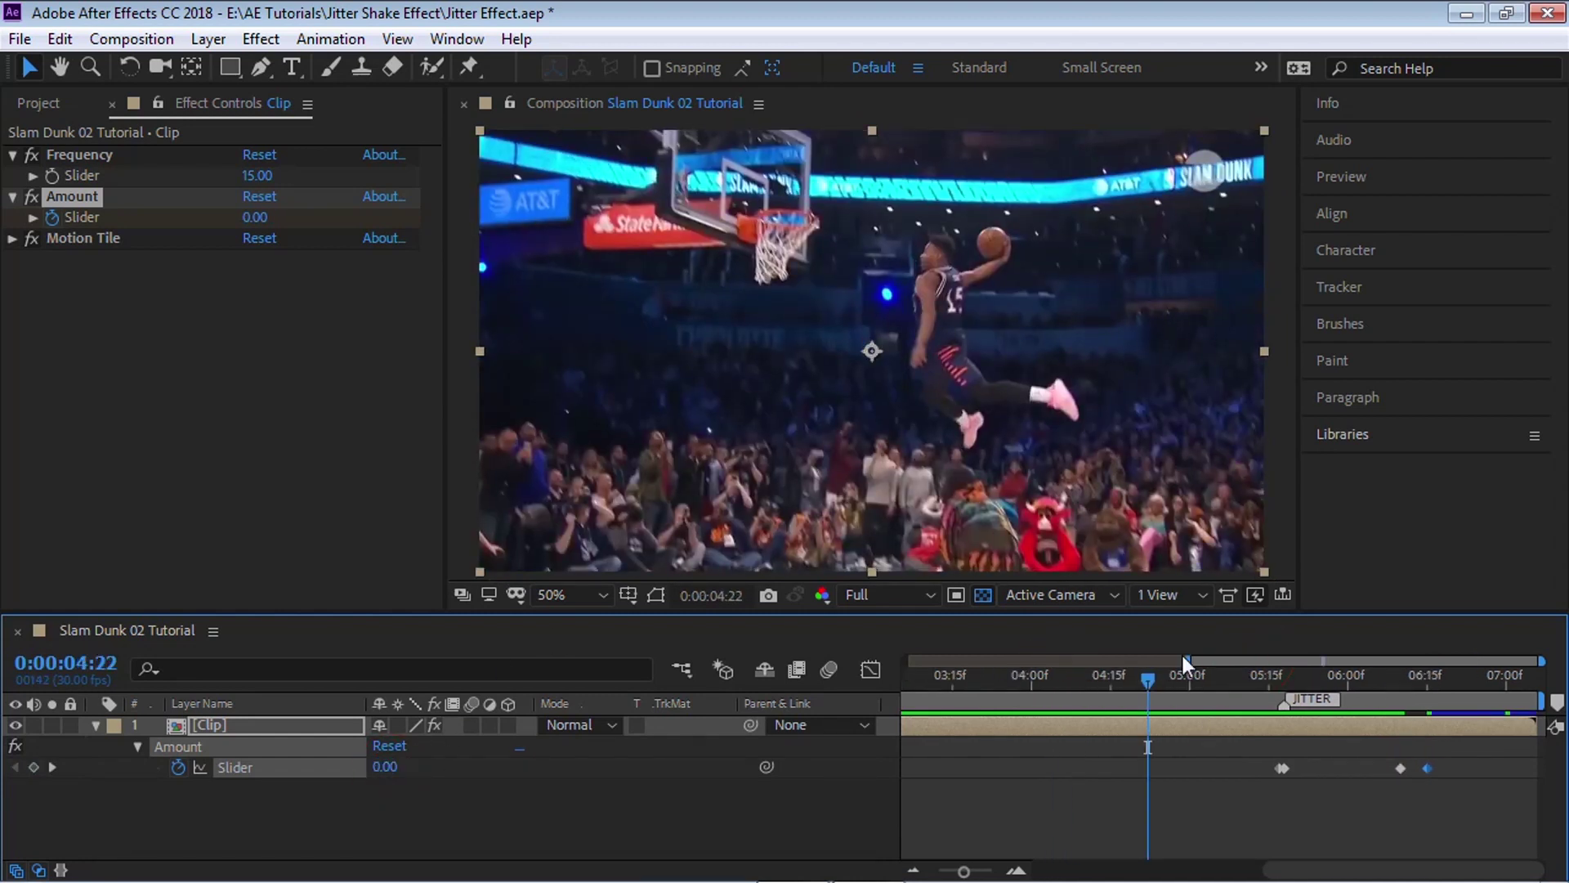
key(space)
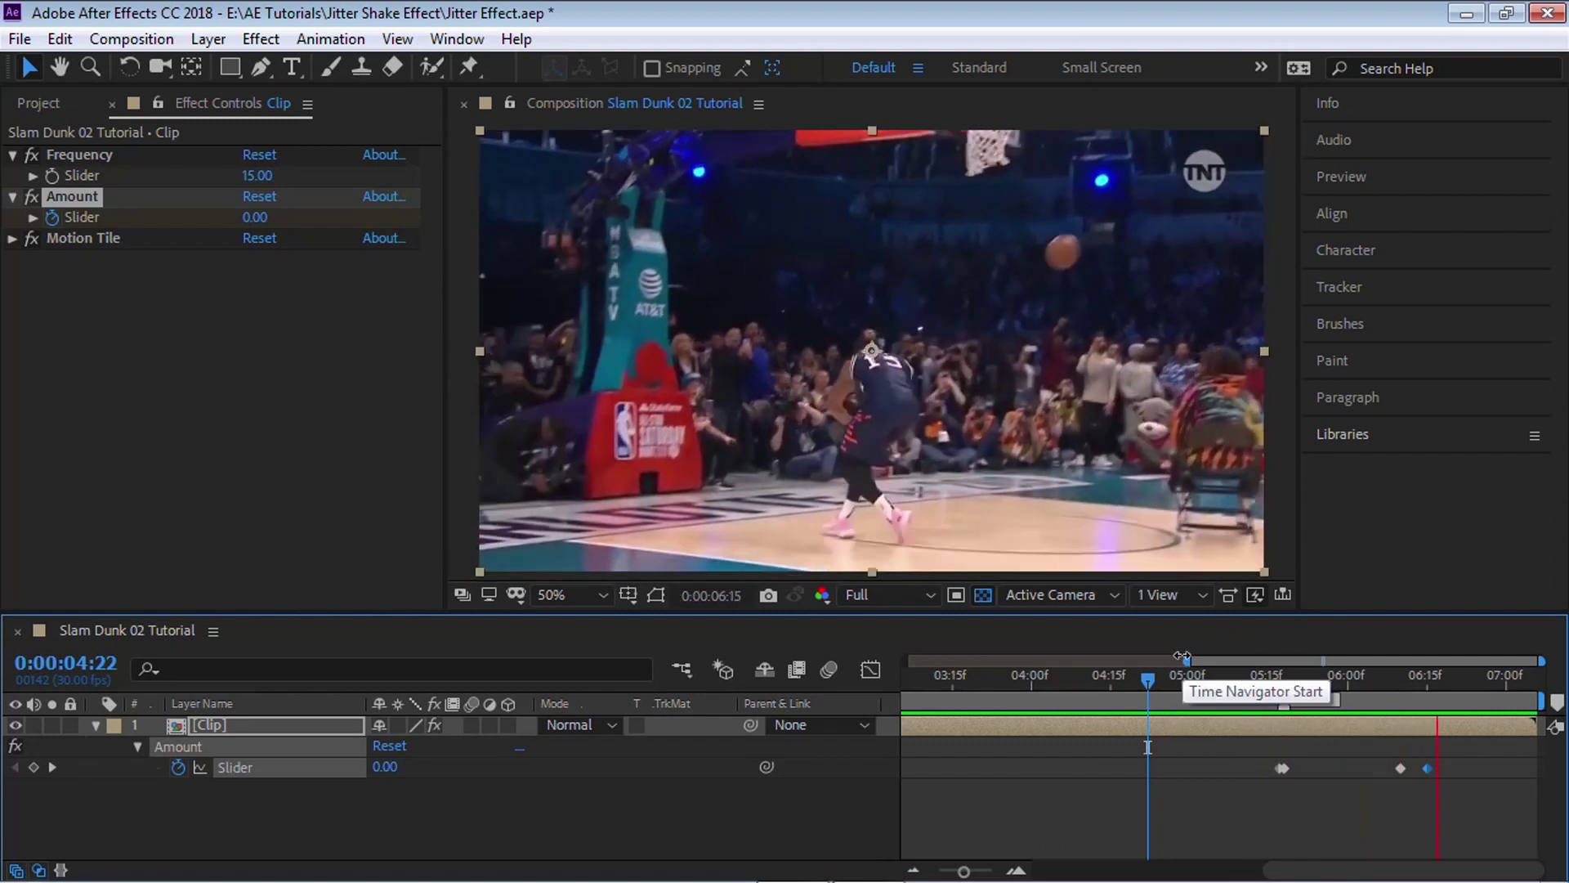
key(space)
click(1400, 769)
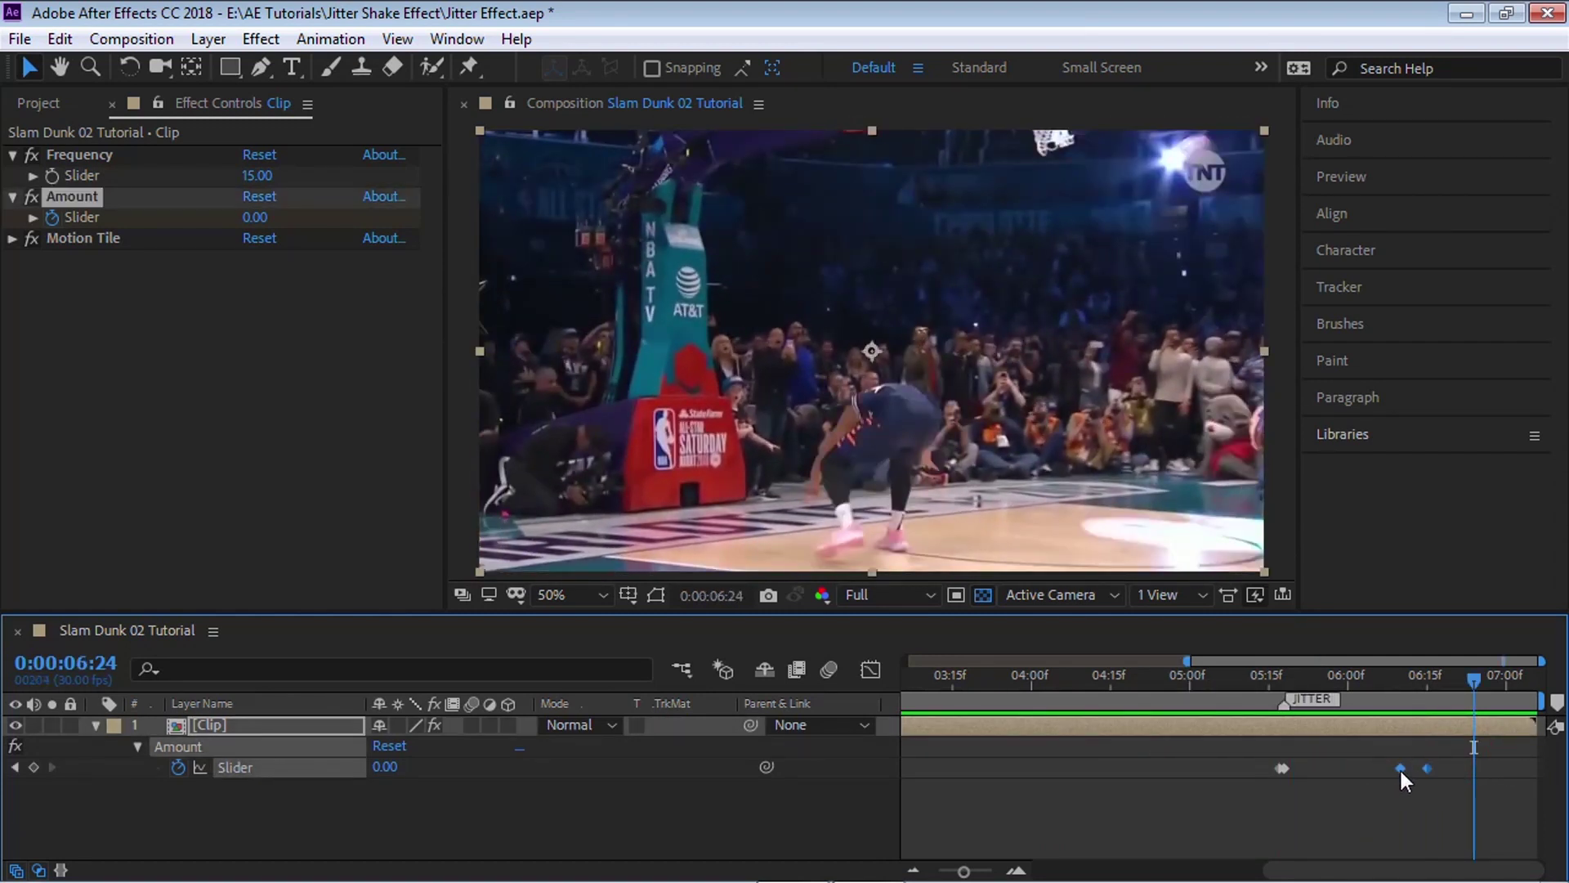
drag(1399, 767, 1332, 766)
Check the shortened jitter timing between 0:00:04:17 and 0:00:05:04, then select the Clip layer
click(1218, 675)
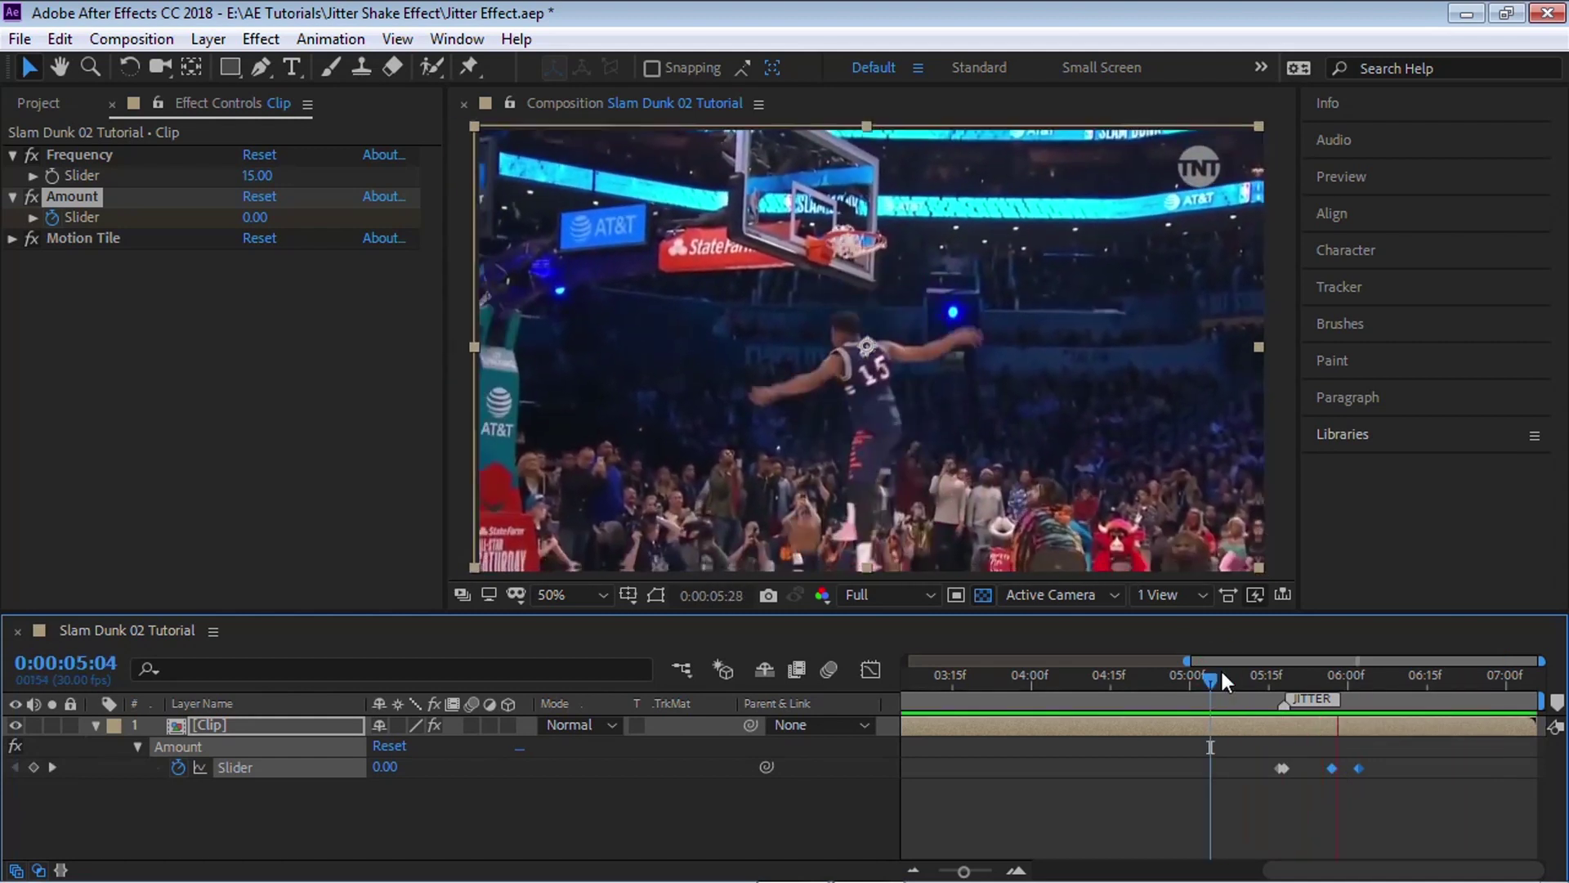
click(1167, 679)
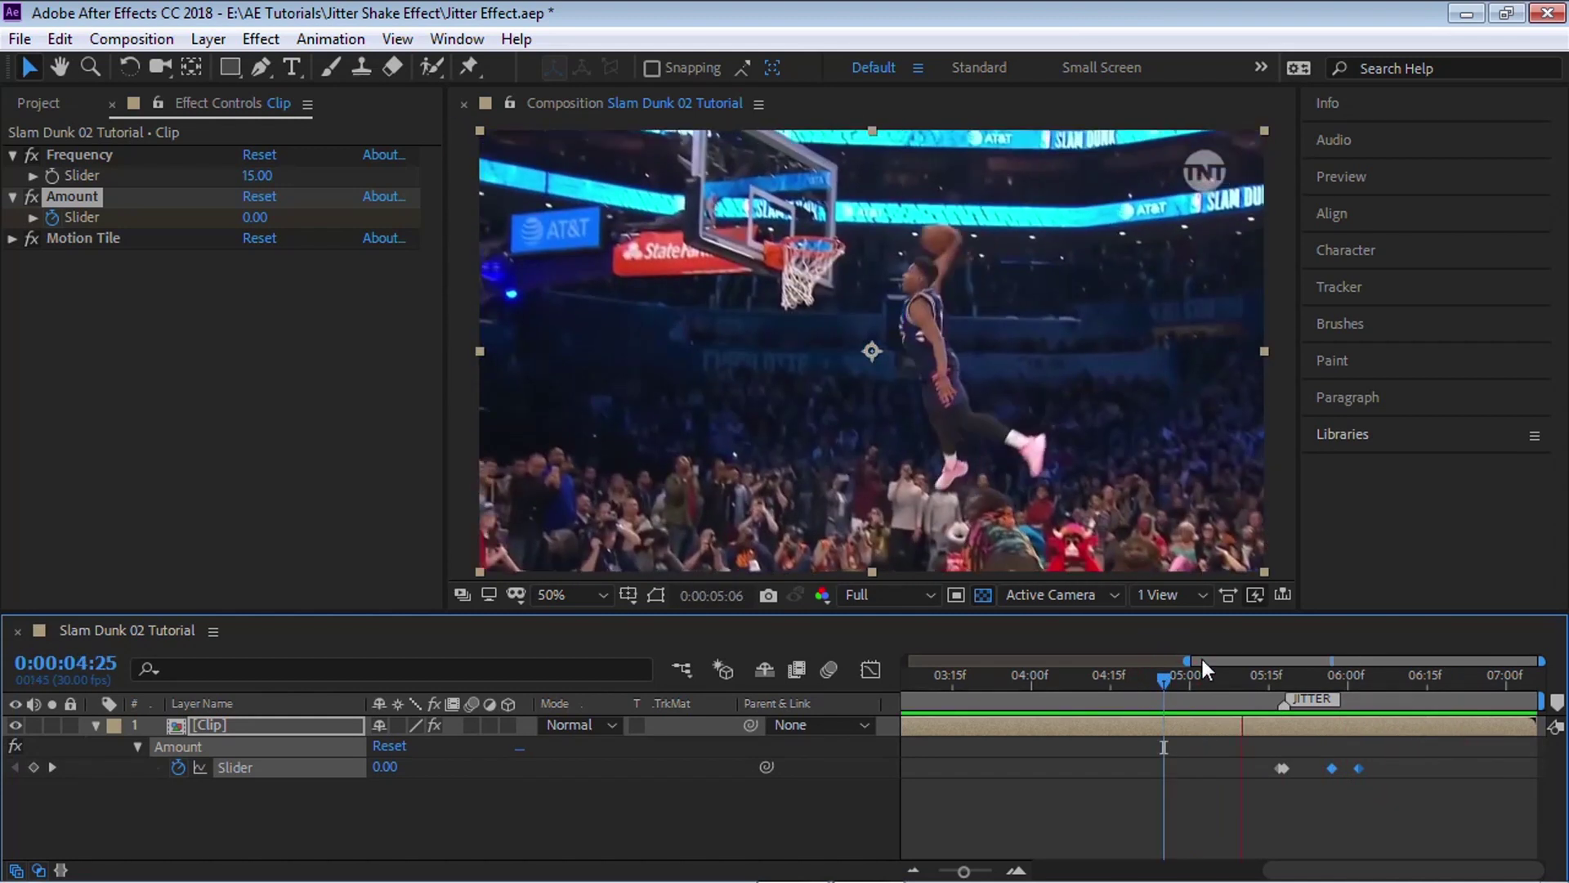
click(1125, 679)
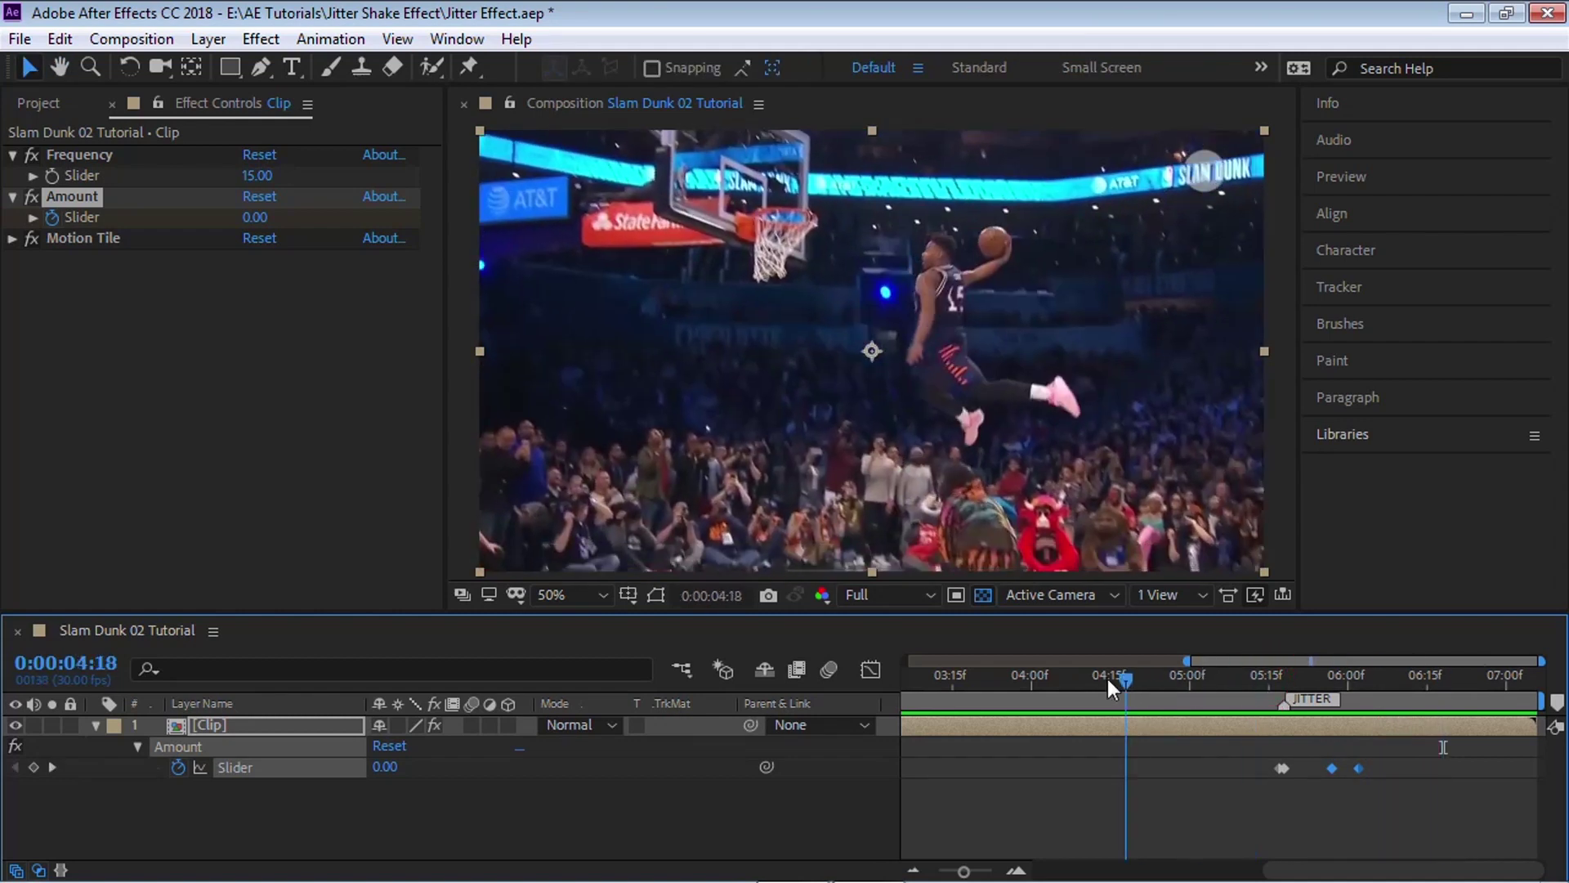
key(Page_Up)
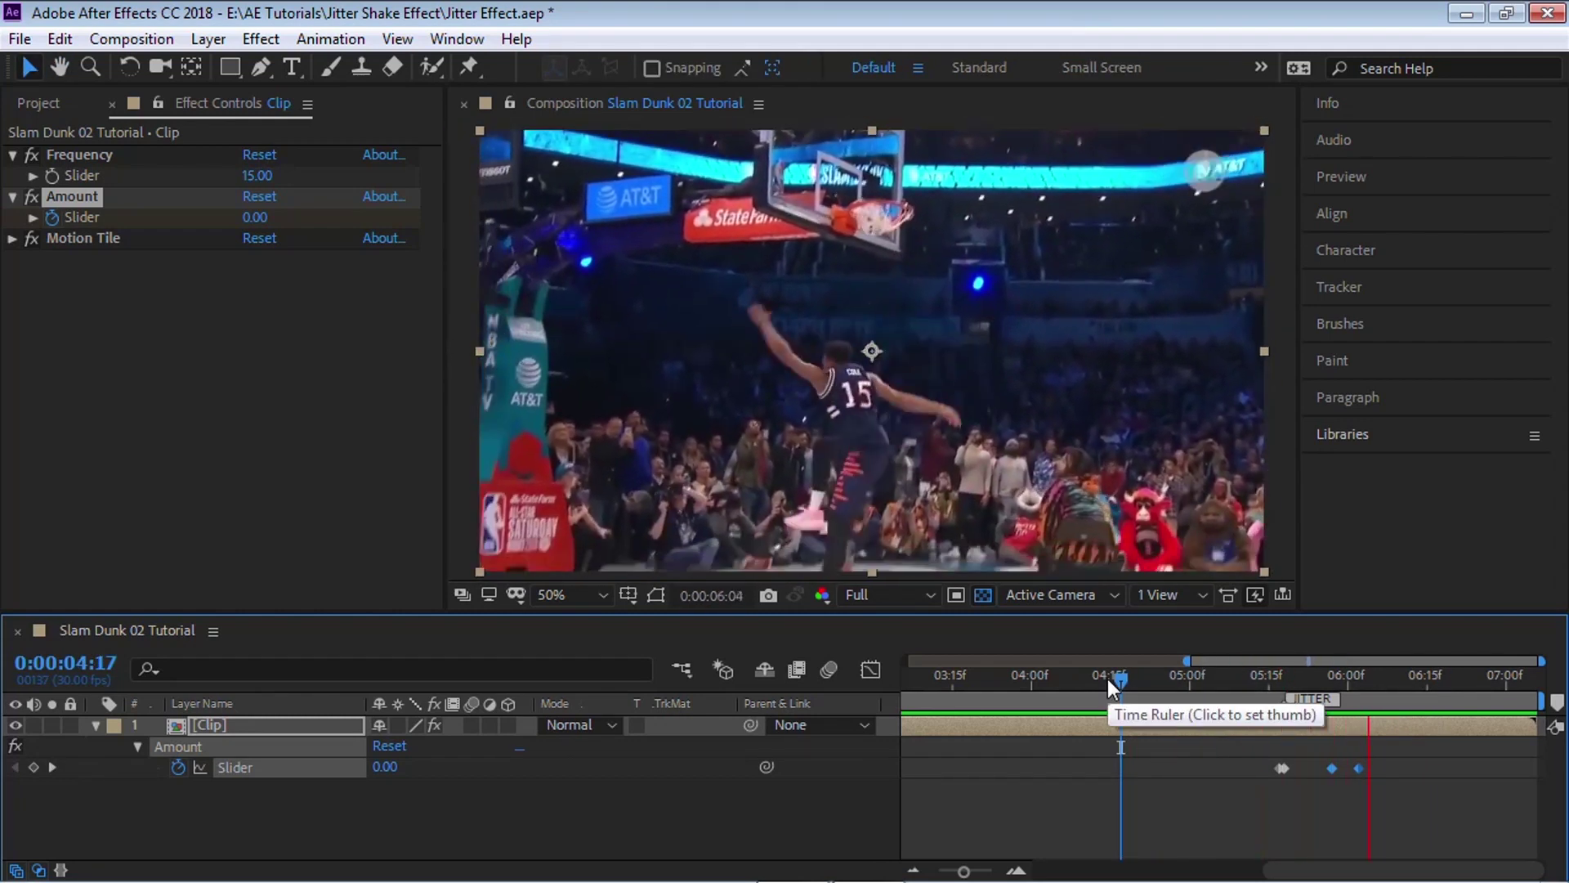
key(space)
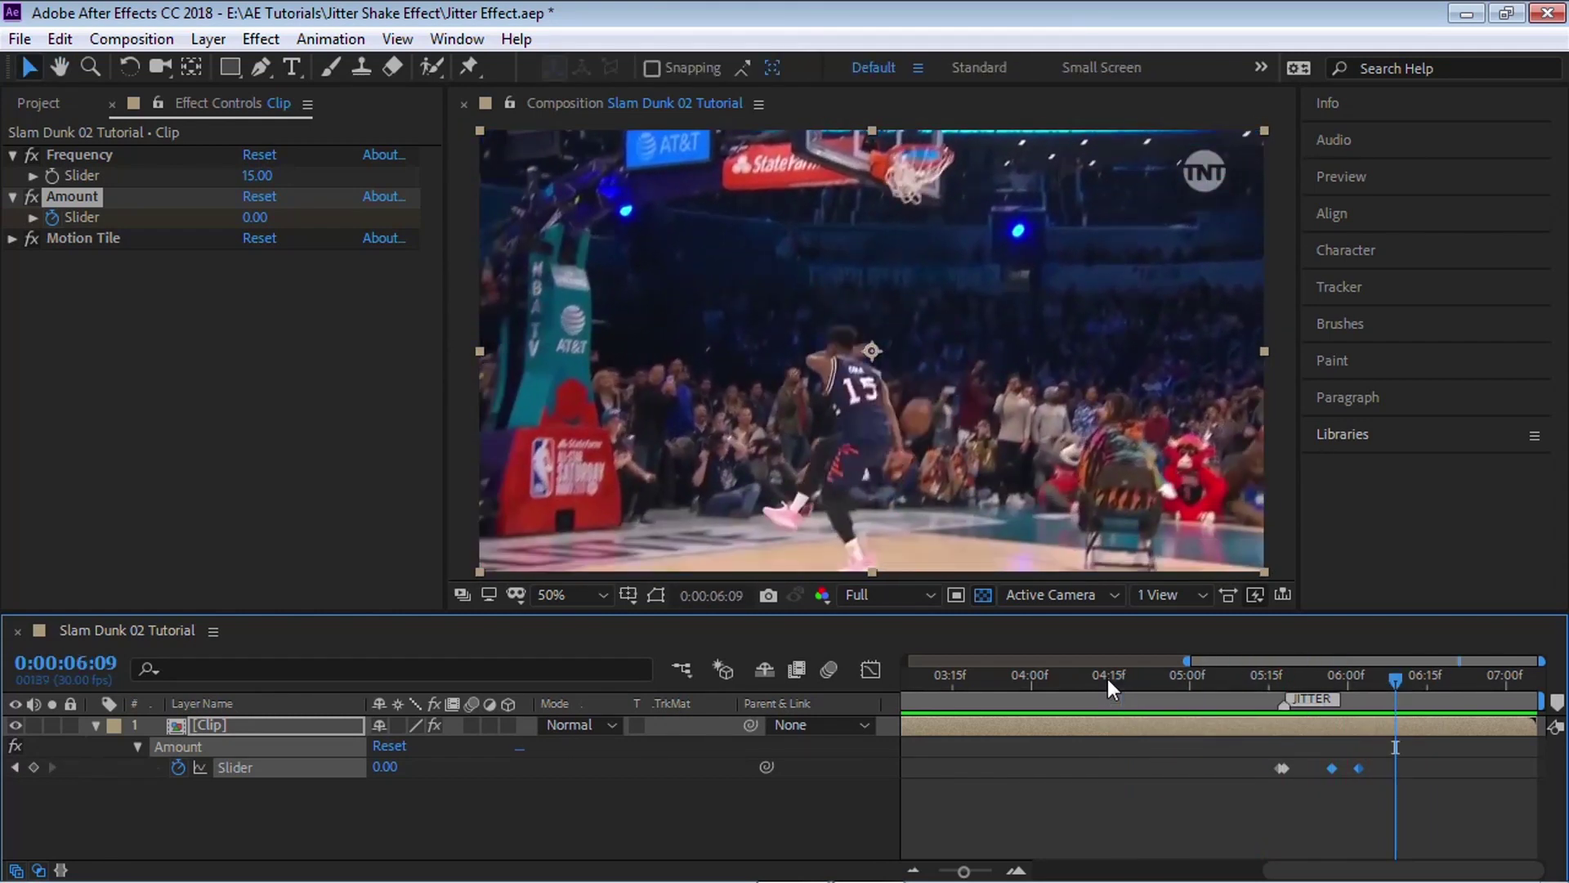
click(213, 724)
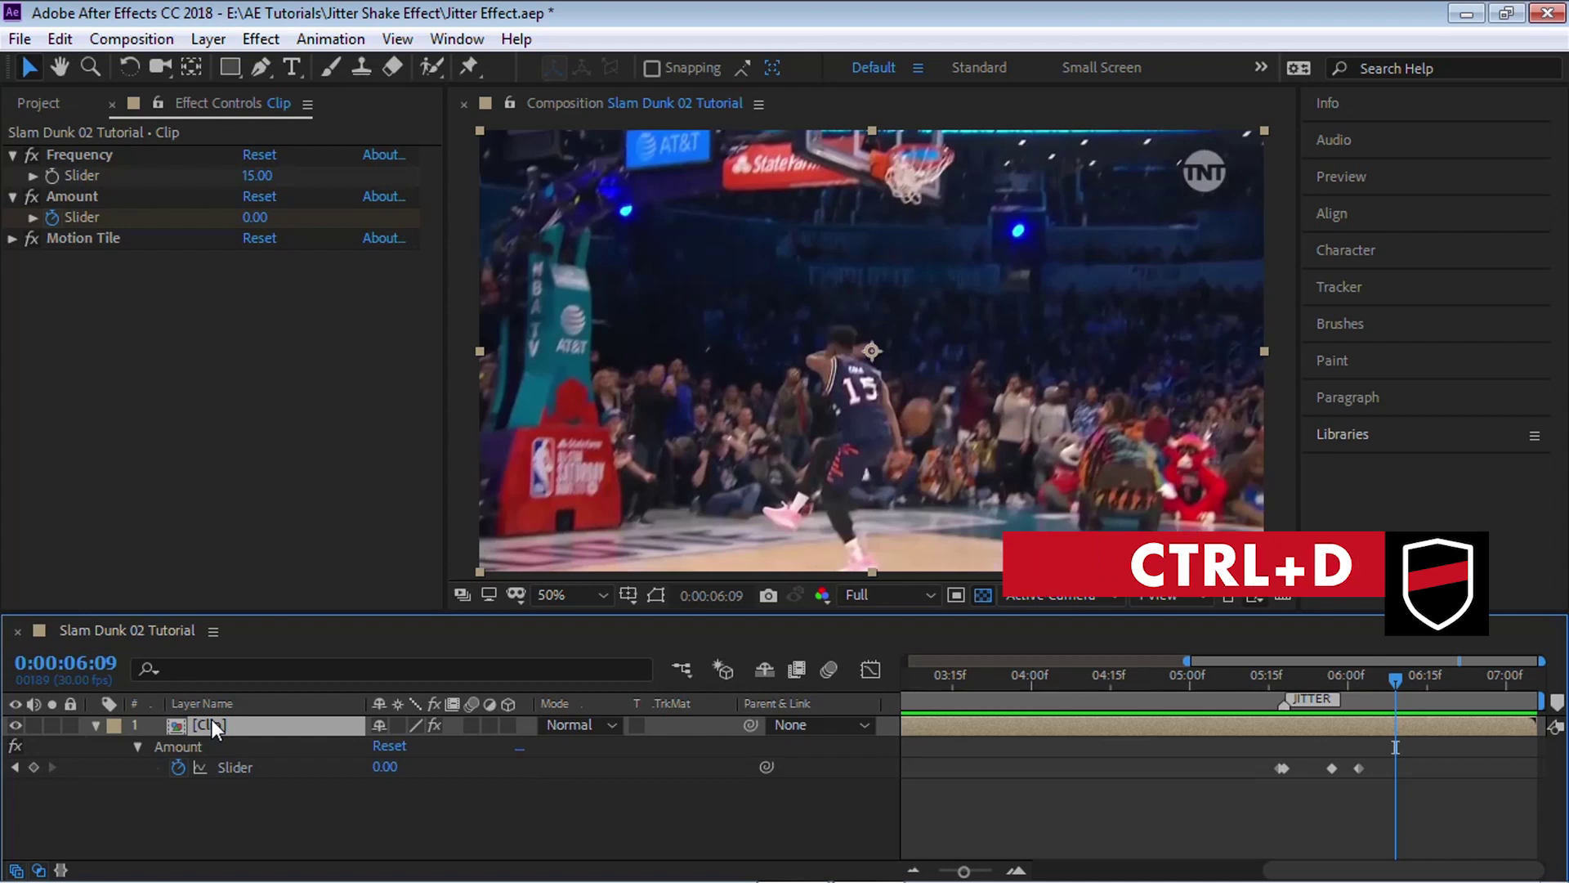
Duplicate the Clip layer and rename the copy 'Original'
key(ctrl+d)
key(Return)
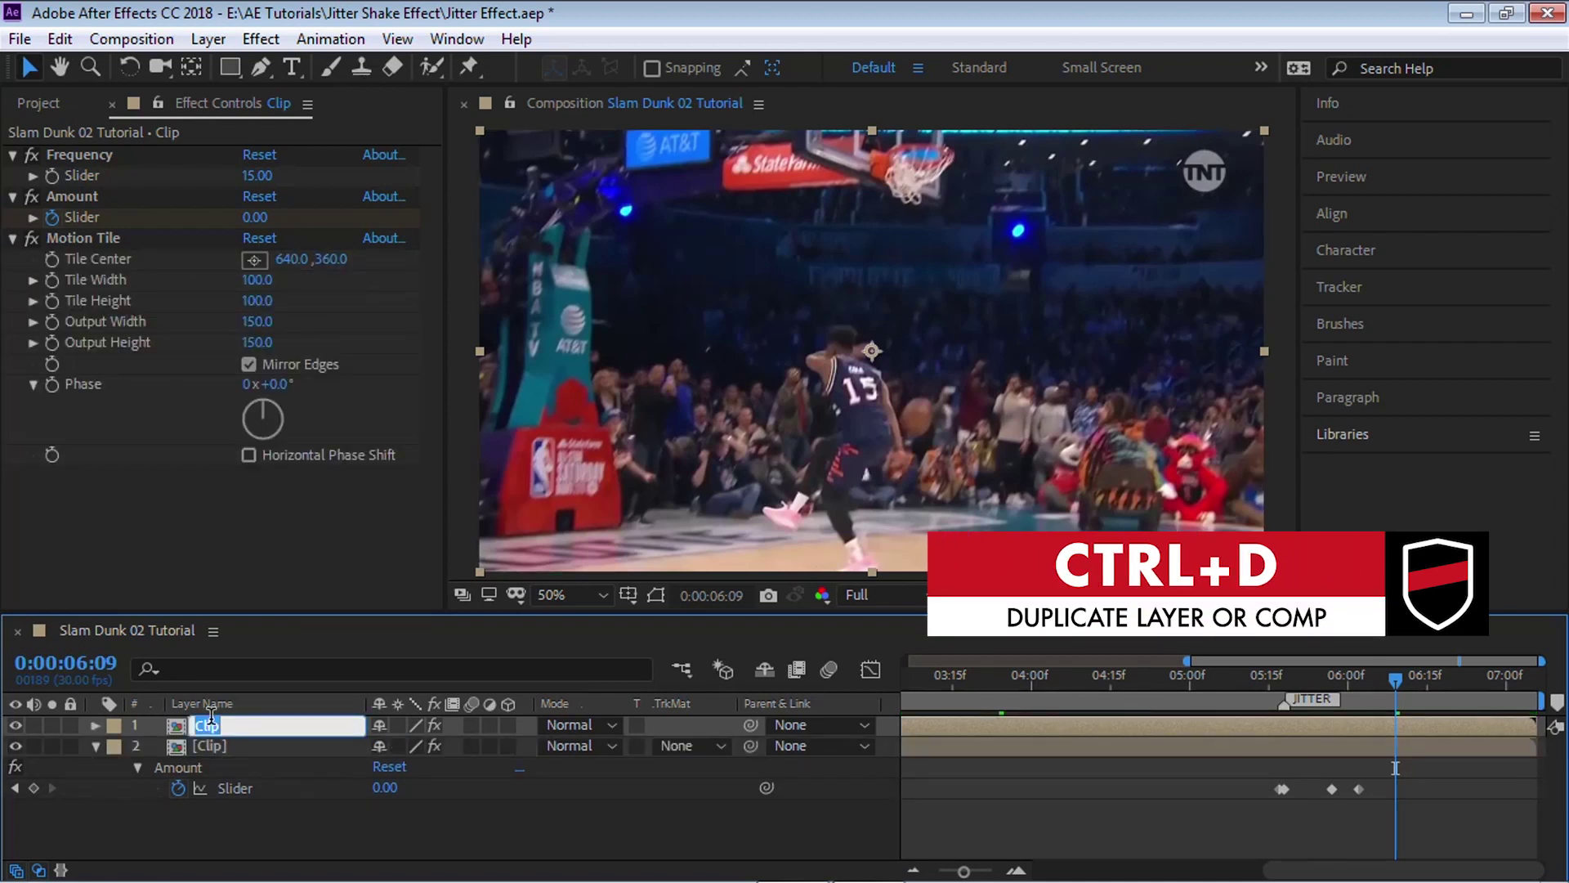
text(Original)
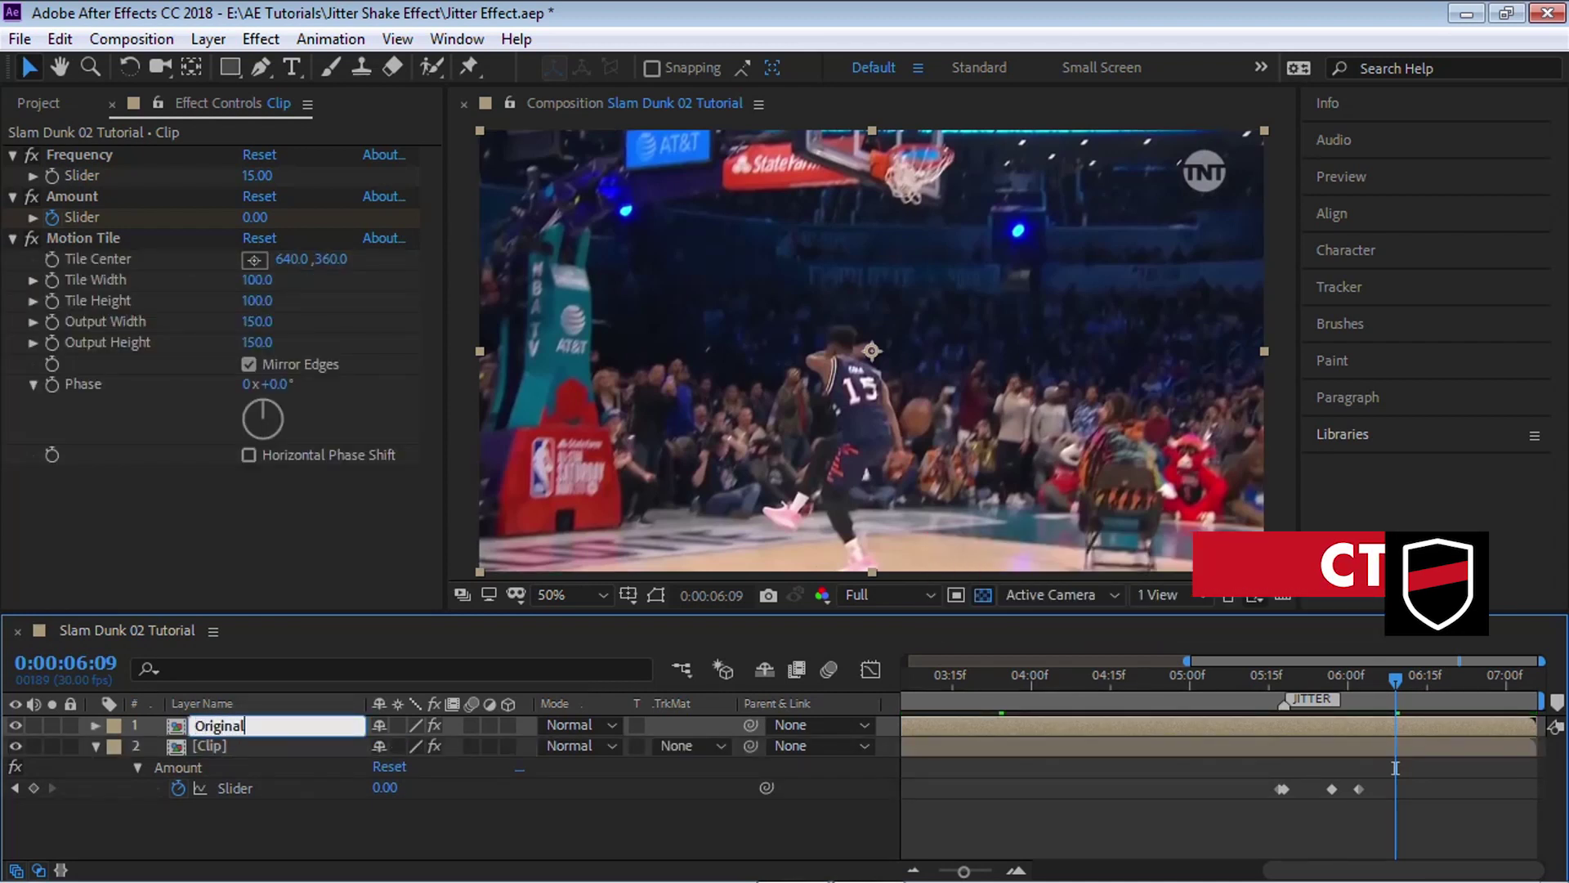
key(Return)
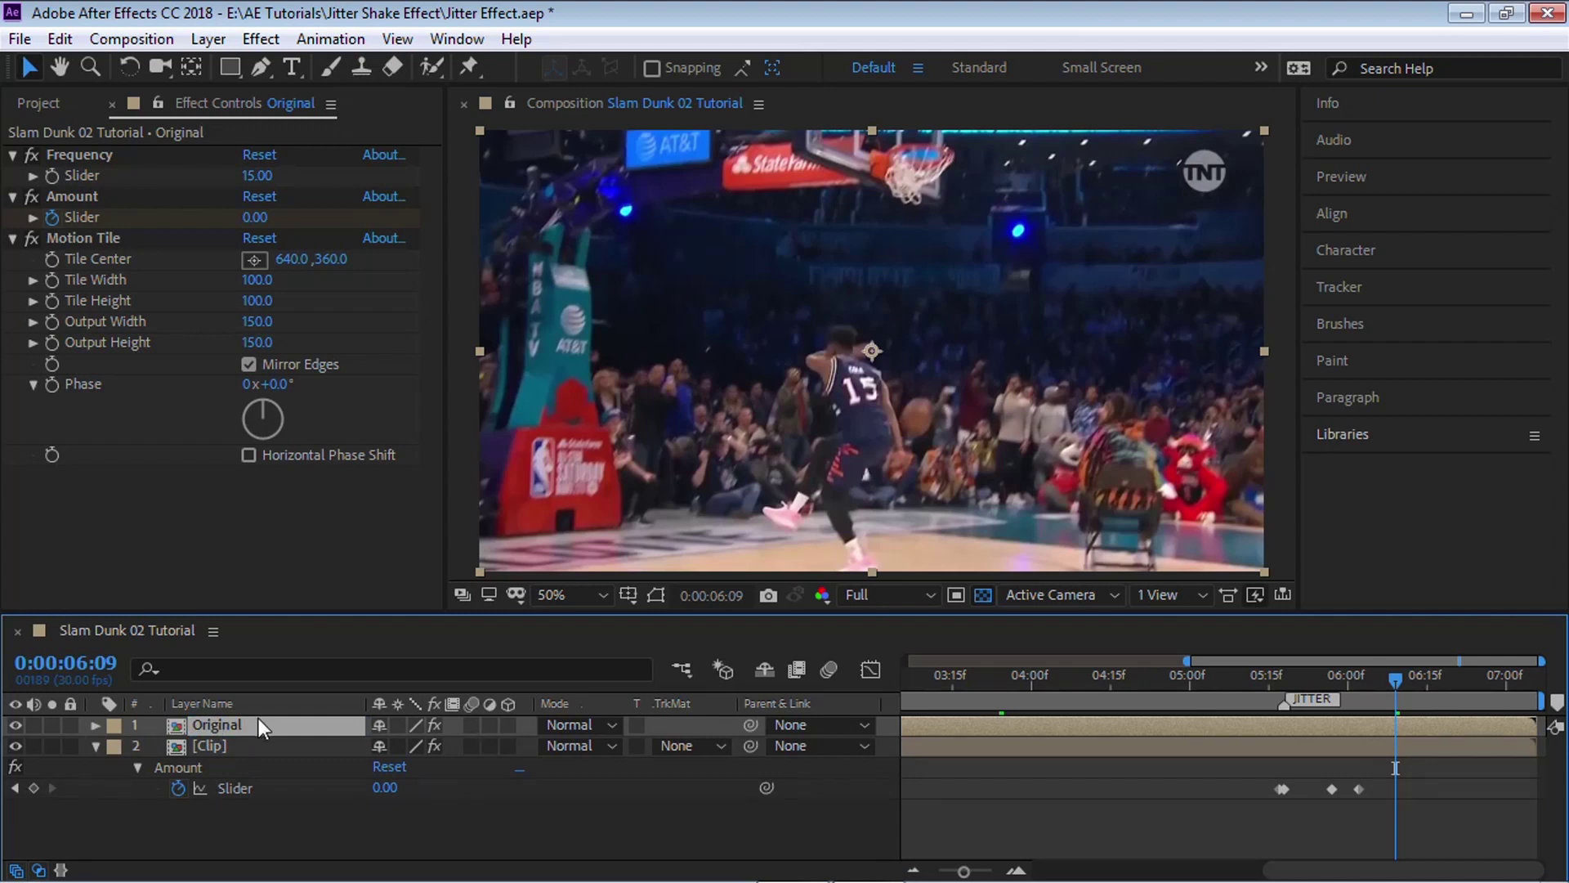
Delete the wiggle expression from Original's Position
key(p)
click(137, 747)
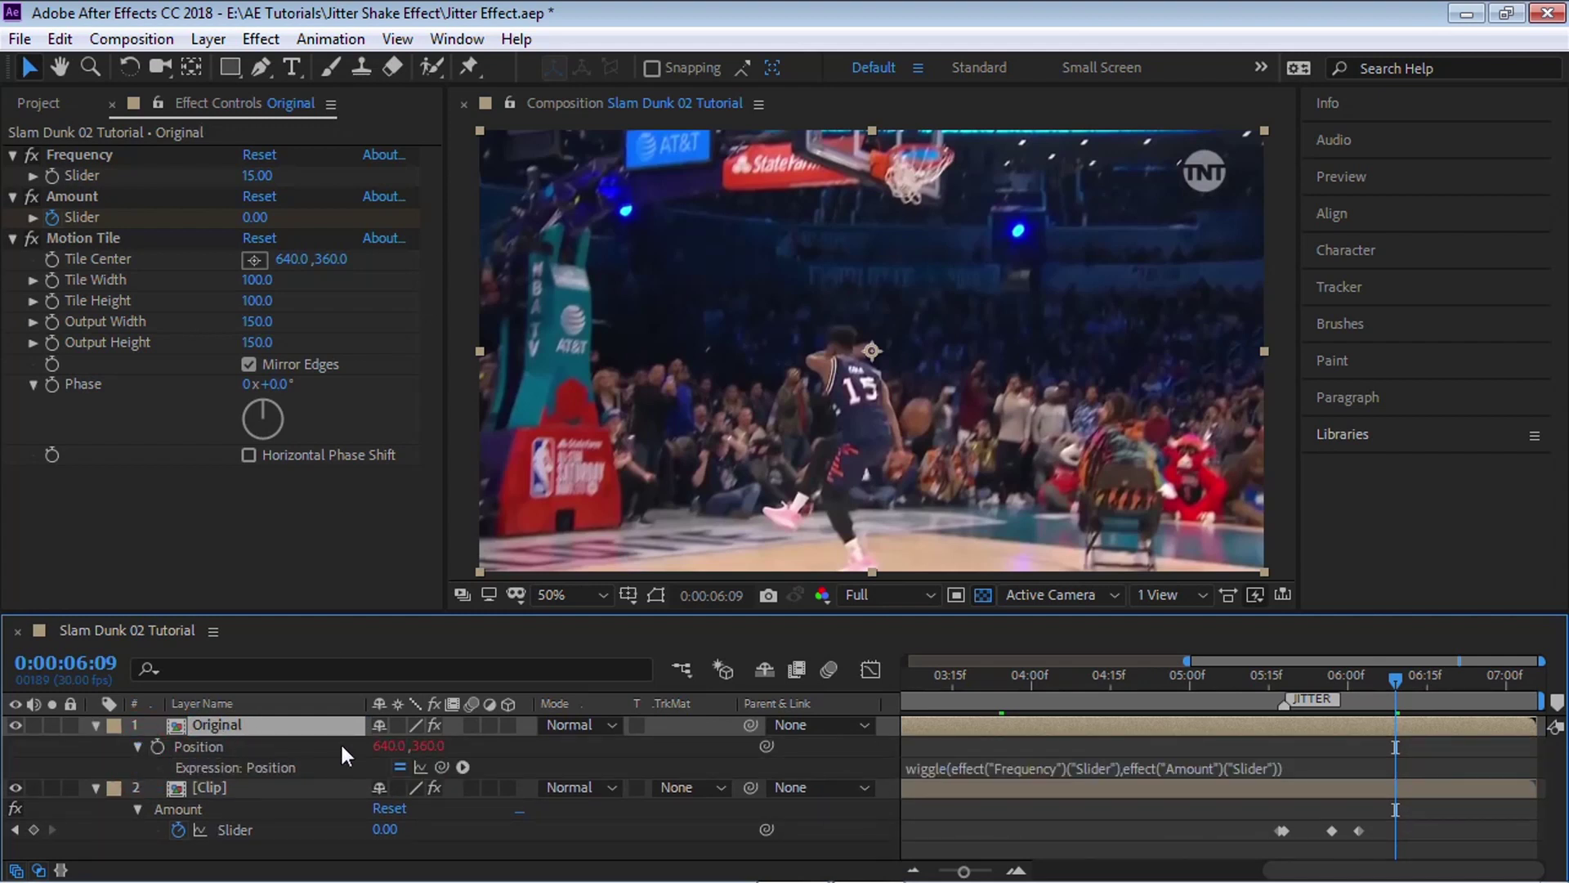
click(961, 766)
key(BackSpace)
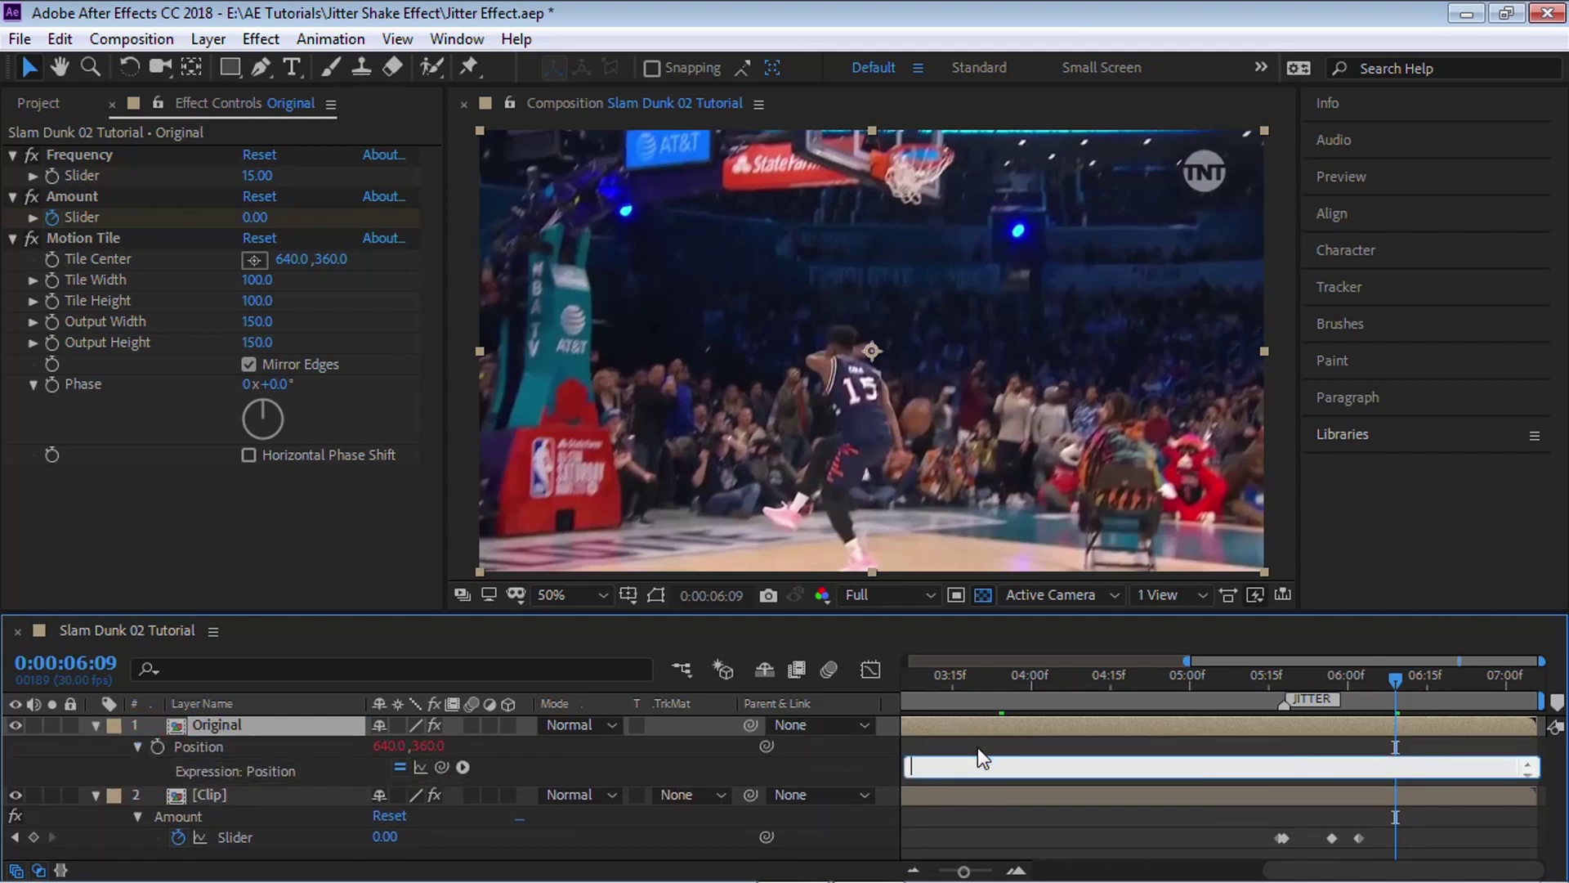
click(1195, 675)
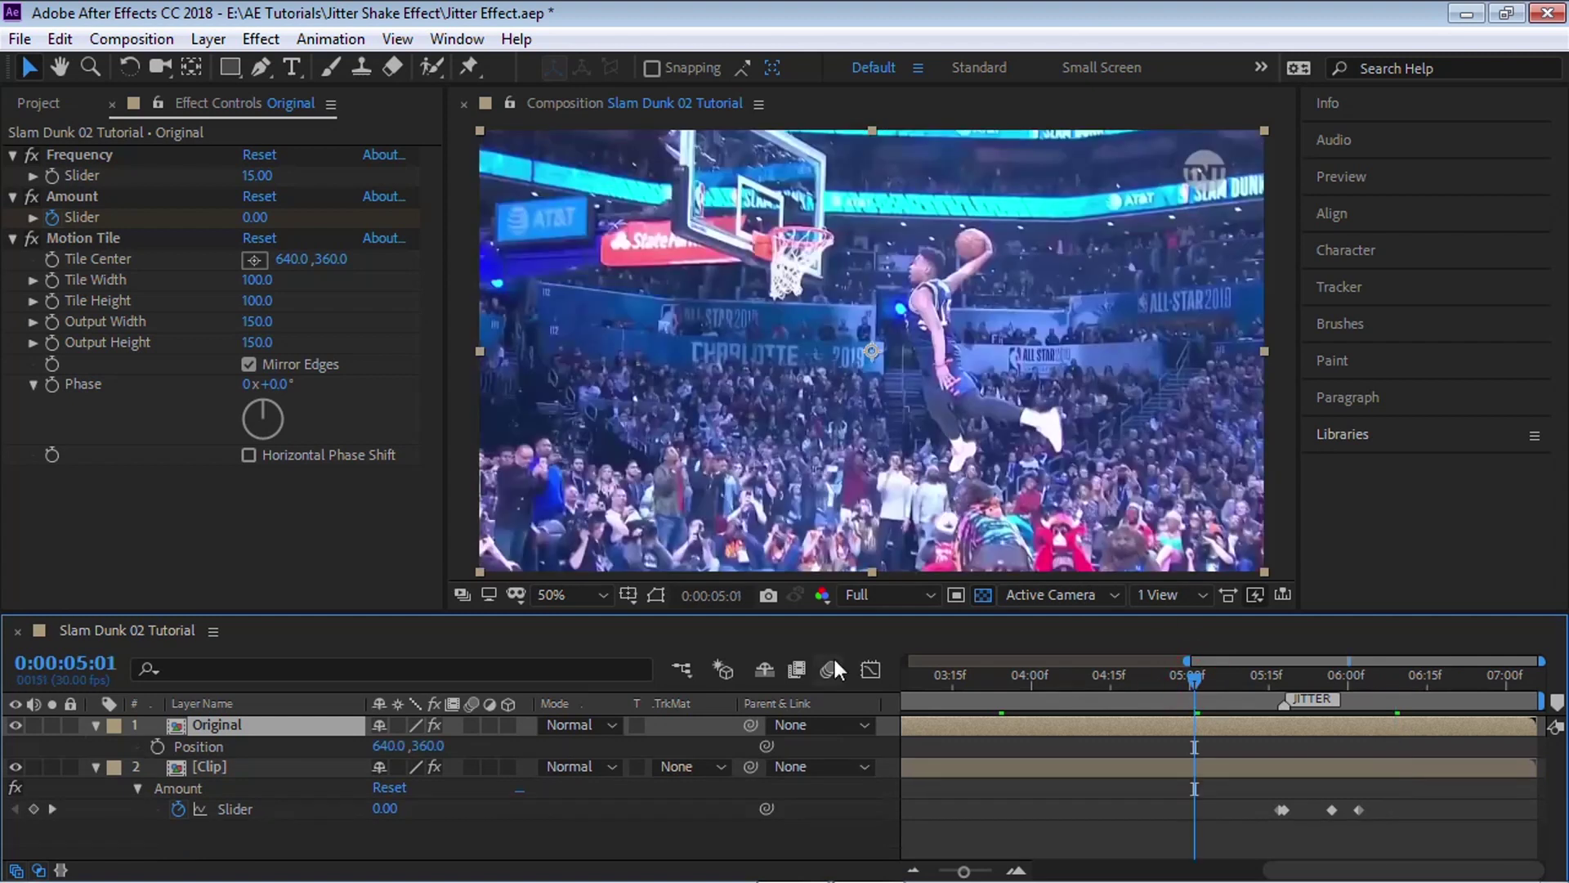
Delete Original's Frequency, Amount and Motion Tile effects and move it below [Clip]
click(106, 160)
shift+click(101, 236)
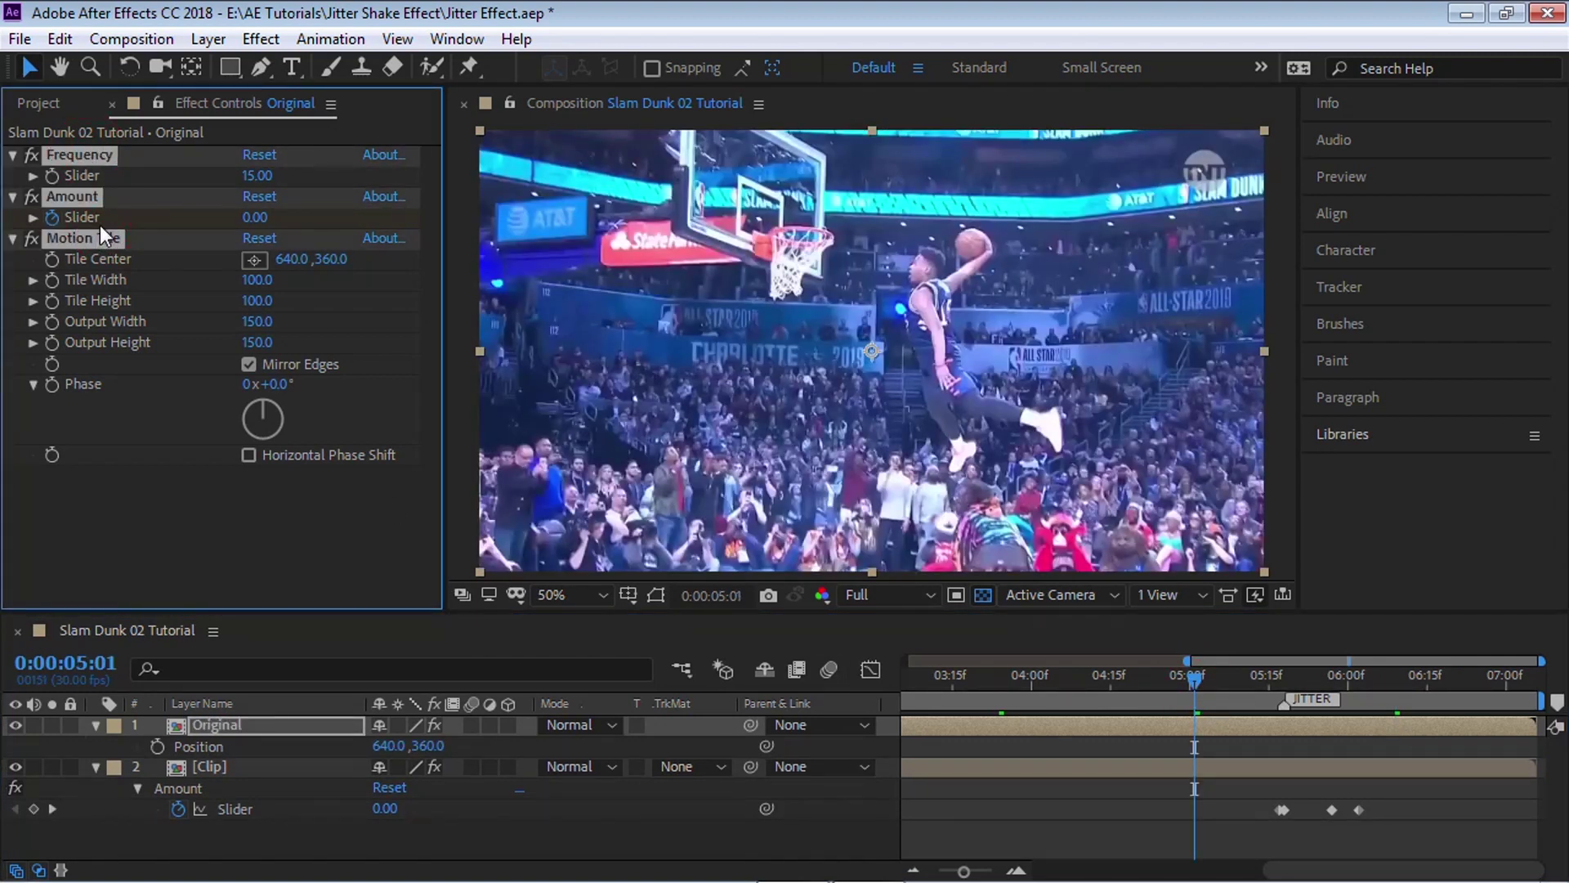
key(Delete)
click(96, 725)
click(100, 744)
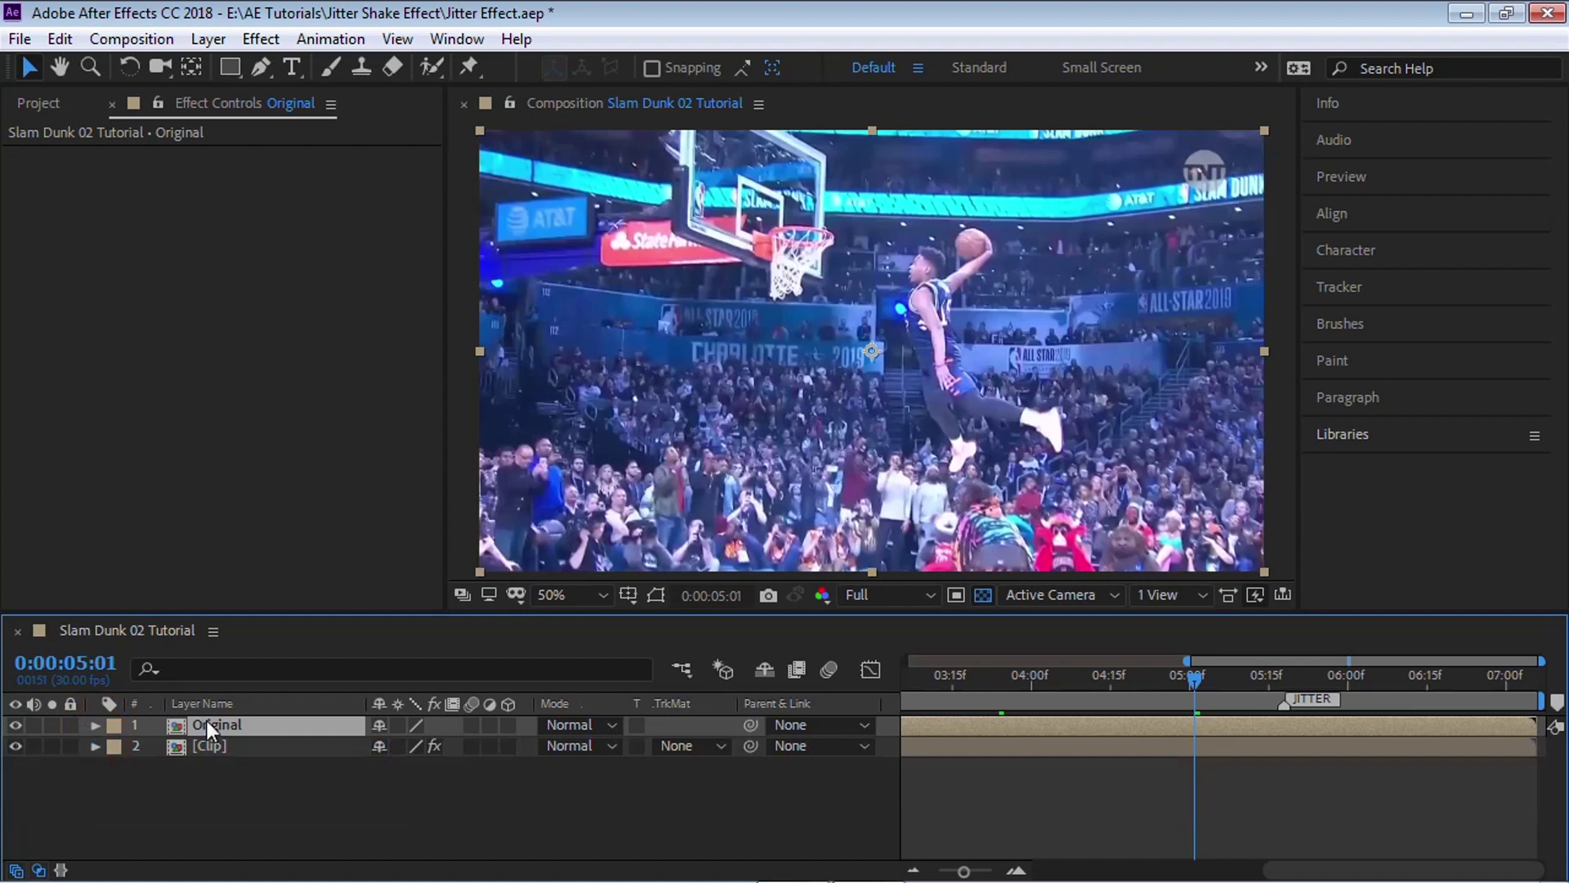
drag(208, 721, 213, 766)
Solo the Original layer and scrub through the dunk to review it
drag(1163, 685, 1246, 679)
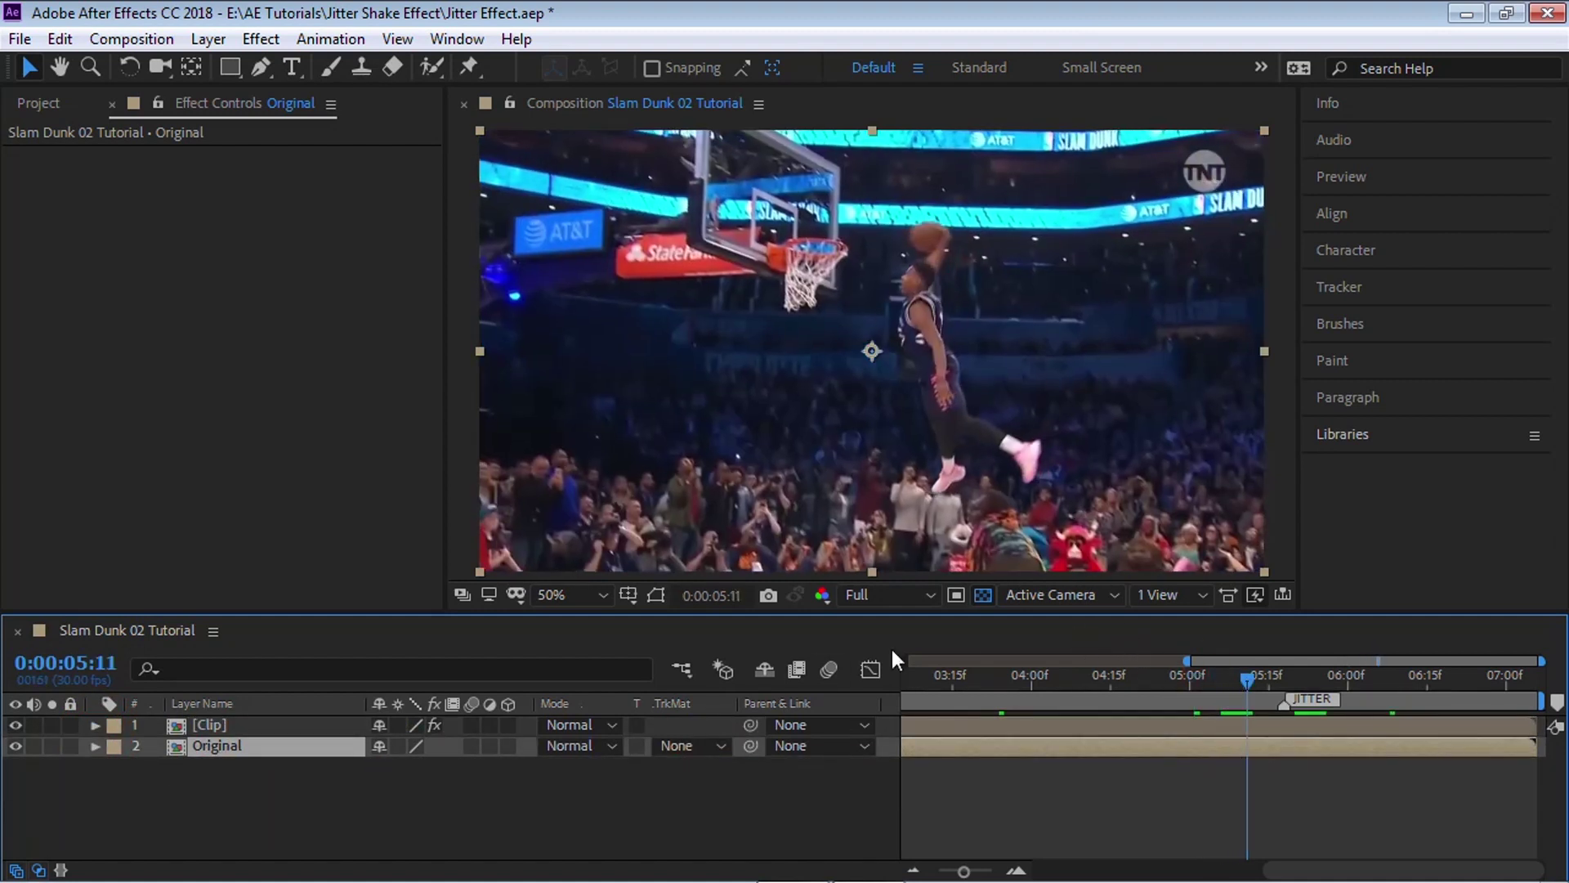
click(50, 744)
drag(1002, 665, 1205, 701)
Reveal [Clip]'s Amount keyframes, solo it and preview the jitter to 0:00:05:16
click(219, 725)
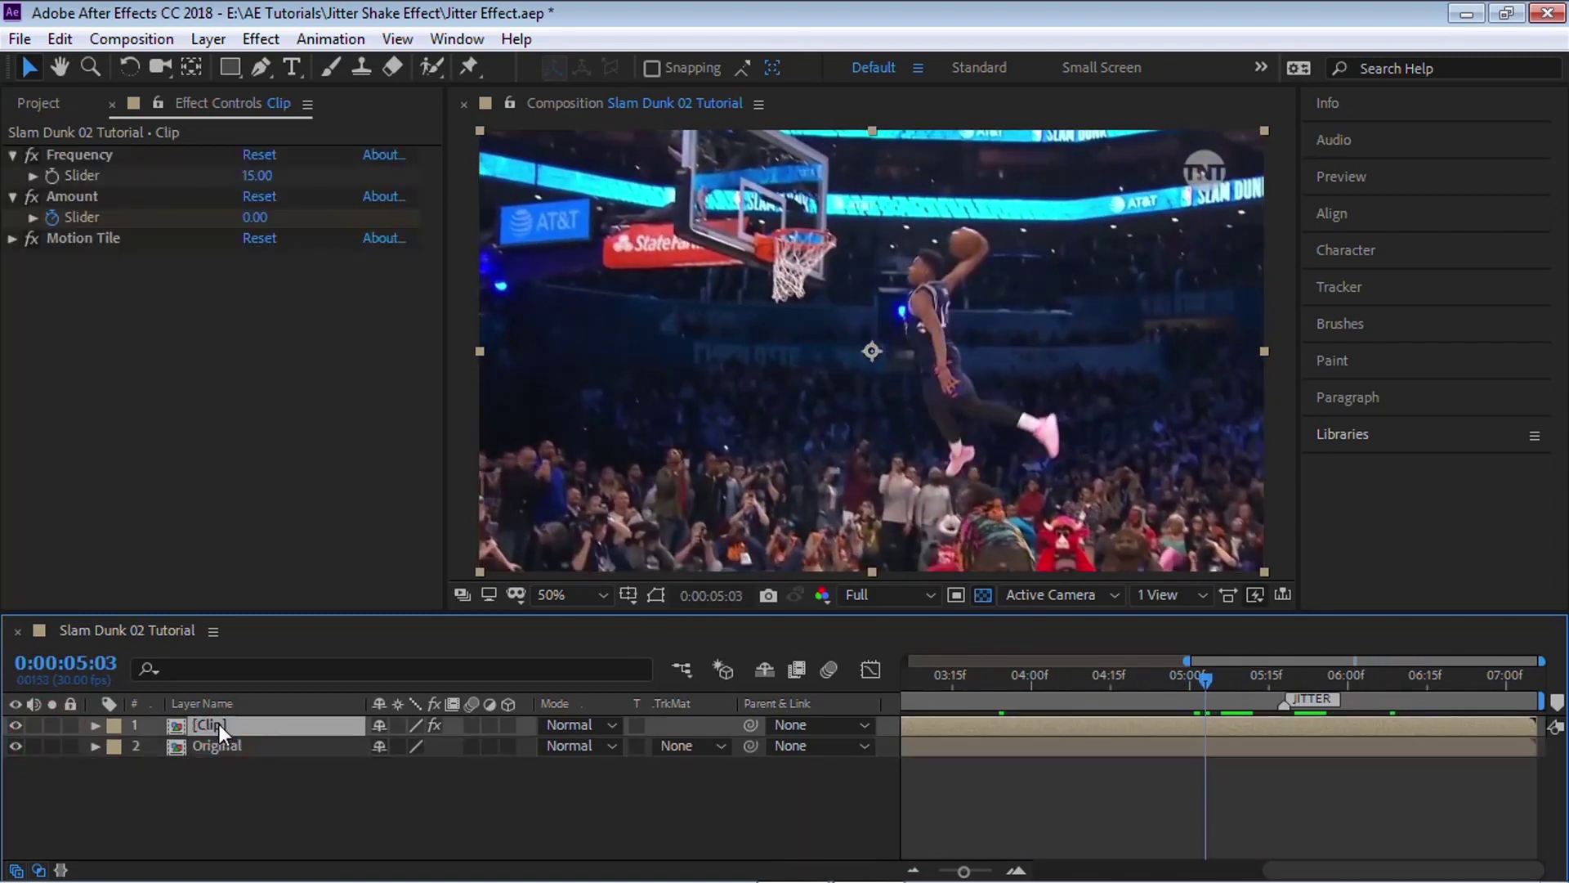
click(47, 722)
key(u)
click(1267, 680)
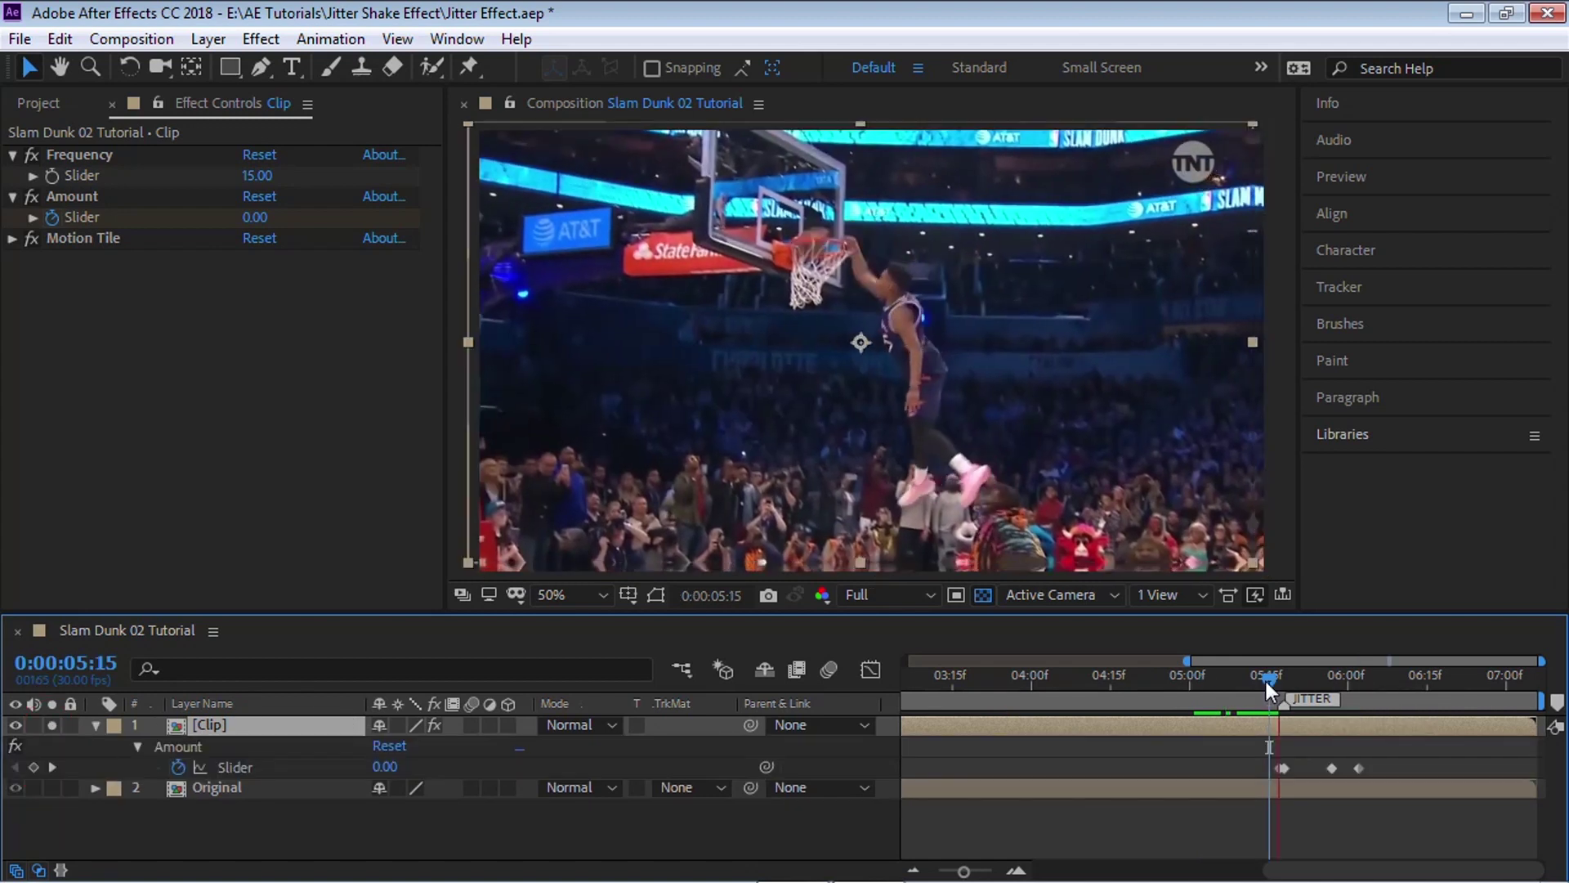
key(space)
click(1269, 681)
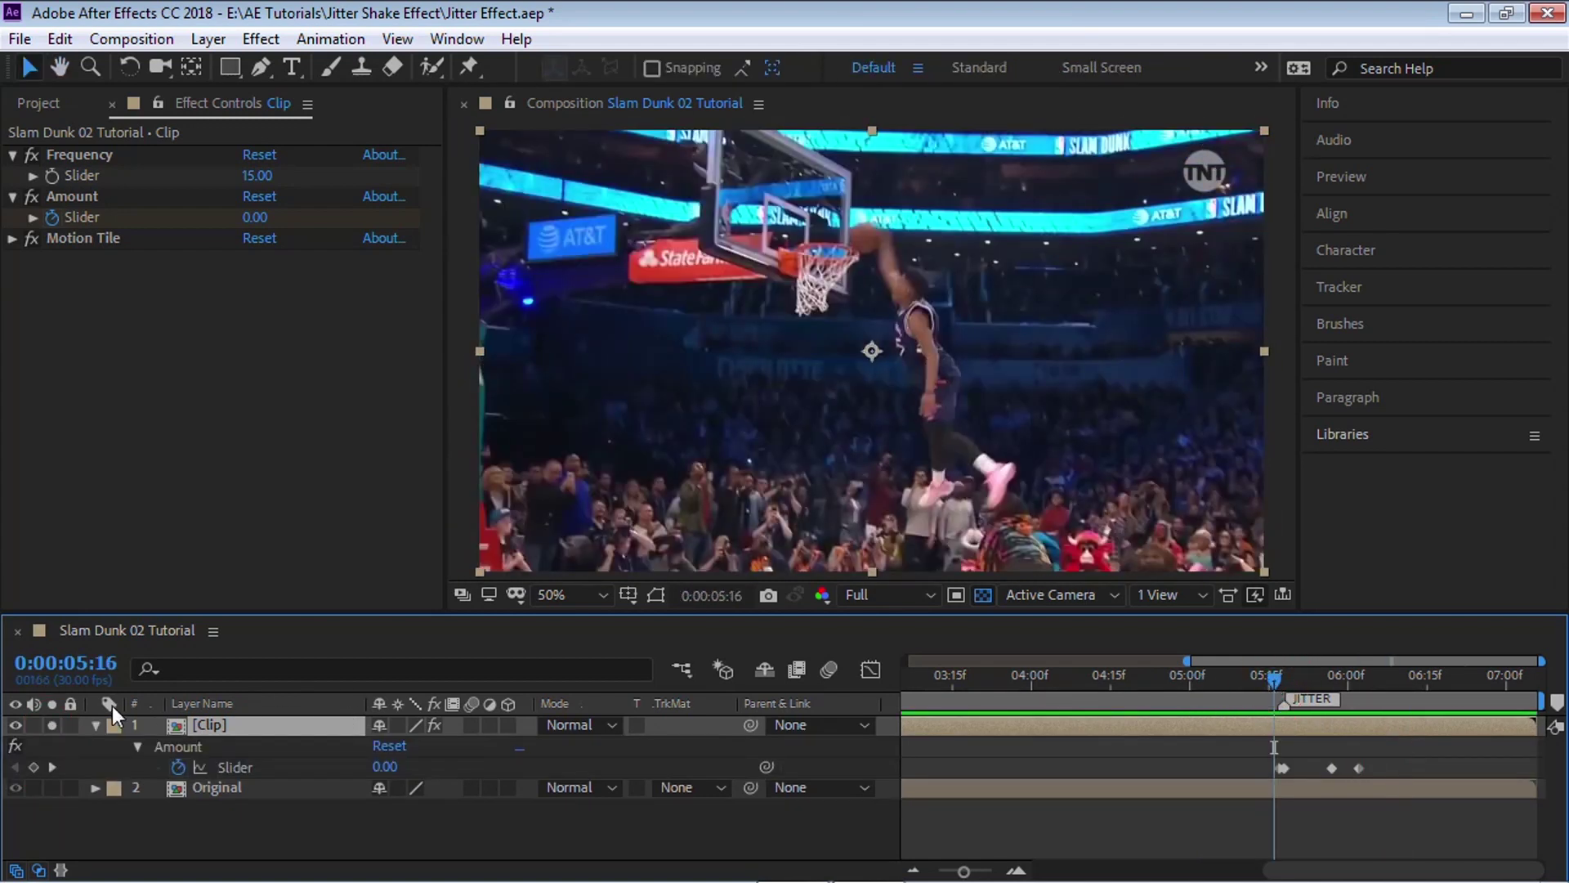
click(96, 725)
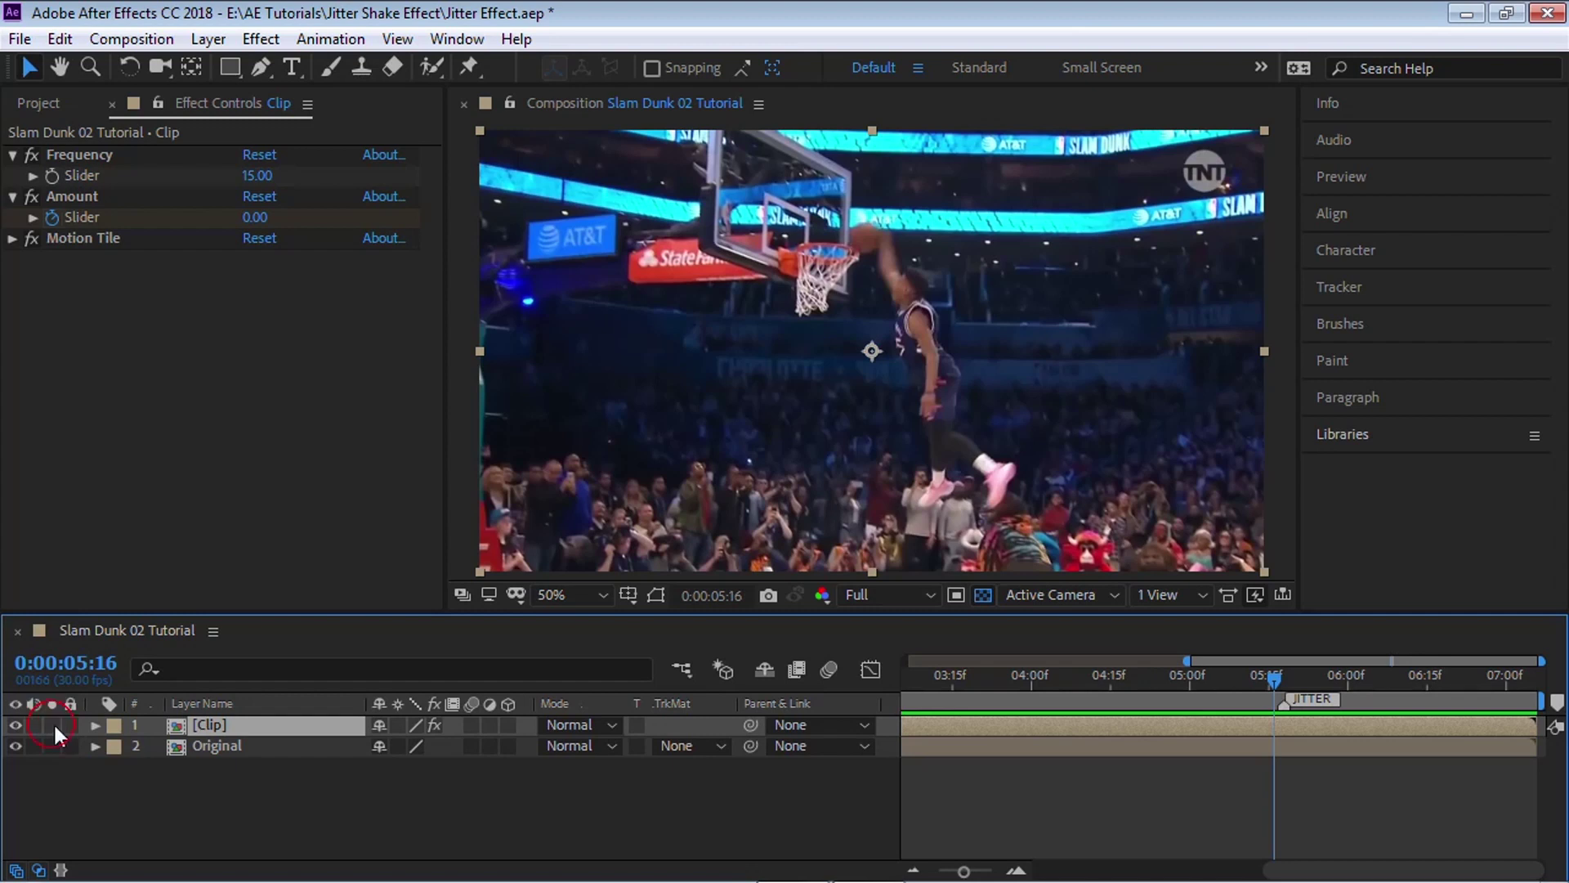
click(53, 722)
Set the [Clip] layer's Opacity to 50%
key(u)
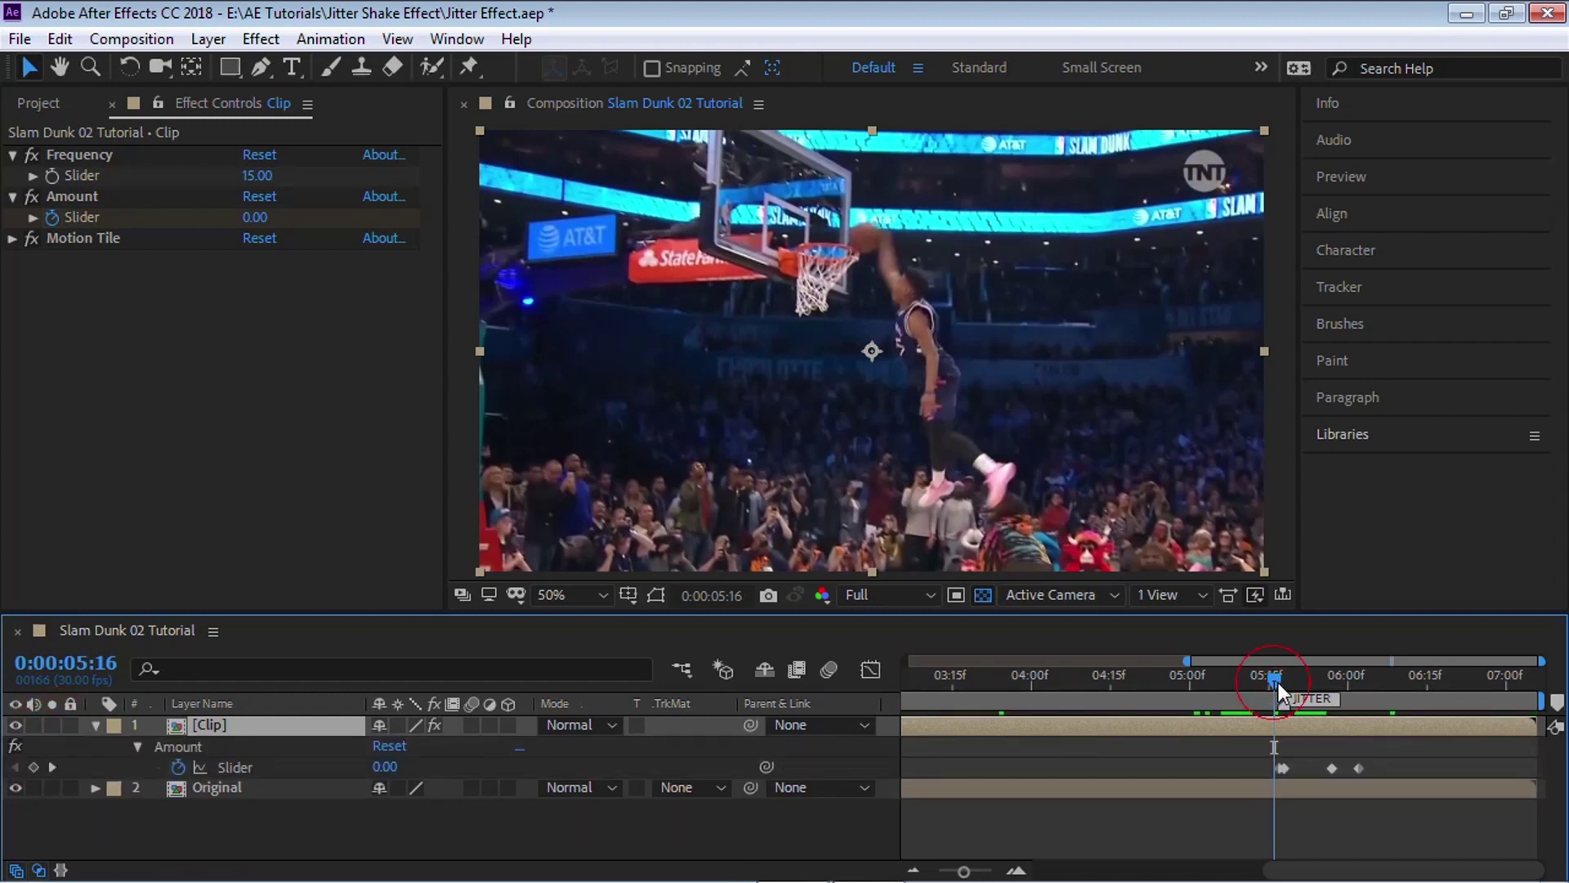
drag(1278, 684, 1295, 683)
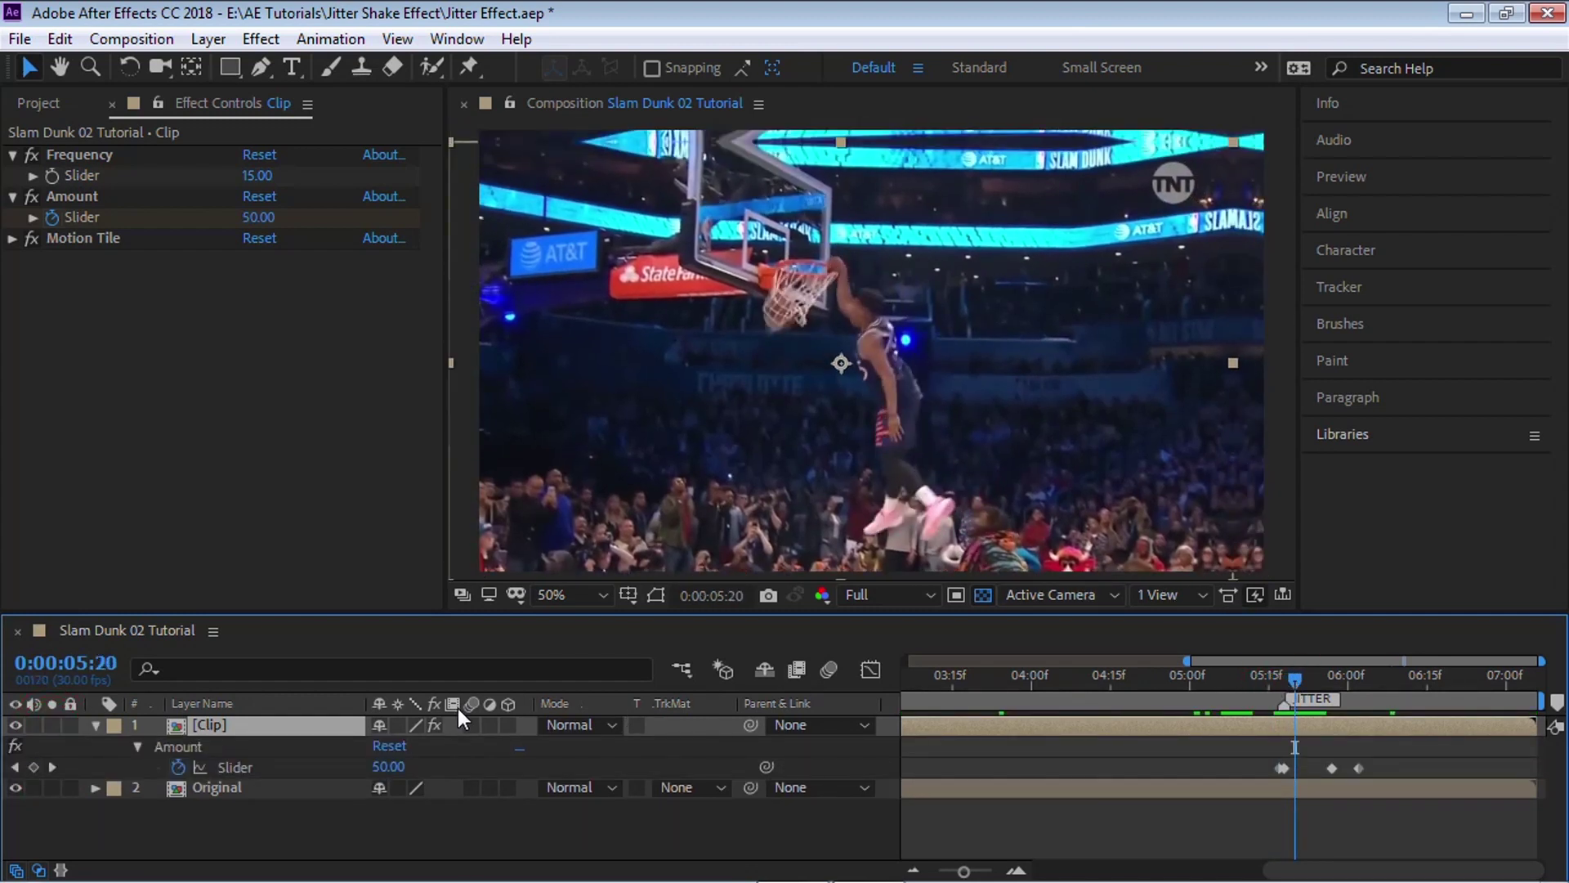
key(t)
click(385, 745)
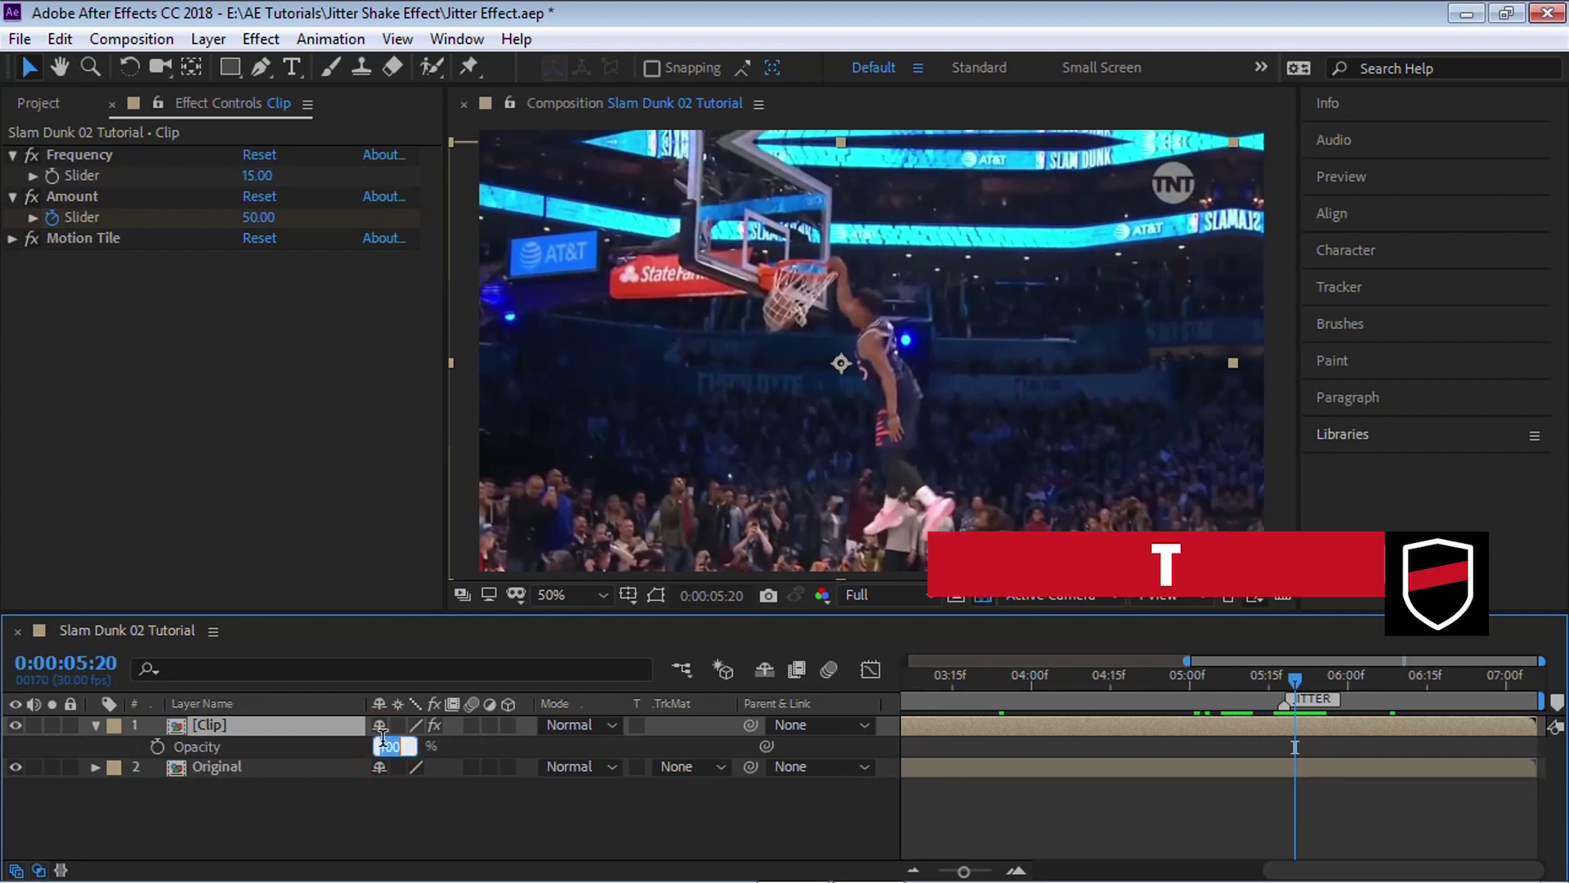
text(50)
key(Return)
Preview the layered clip from 0:00:05:05, ending at 0:00:05:21
click(1218, 682)
key(space)
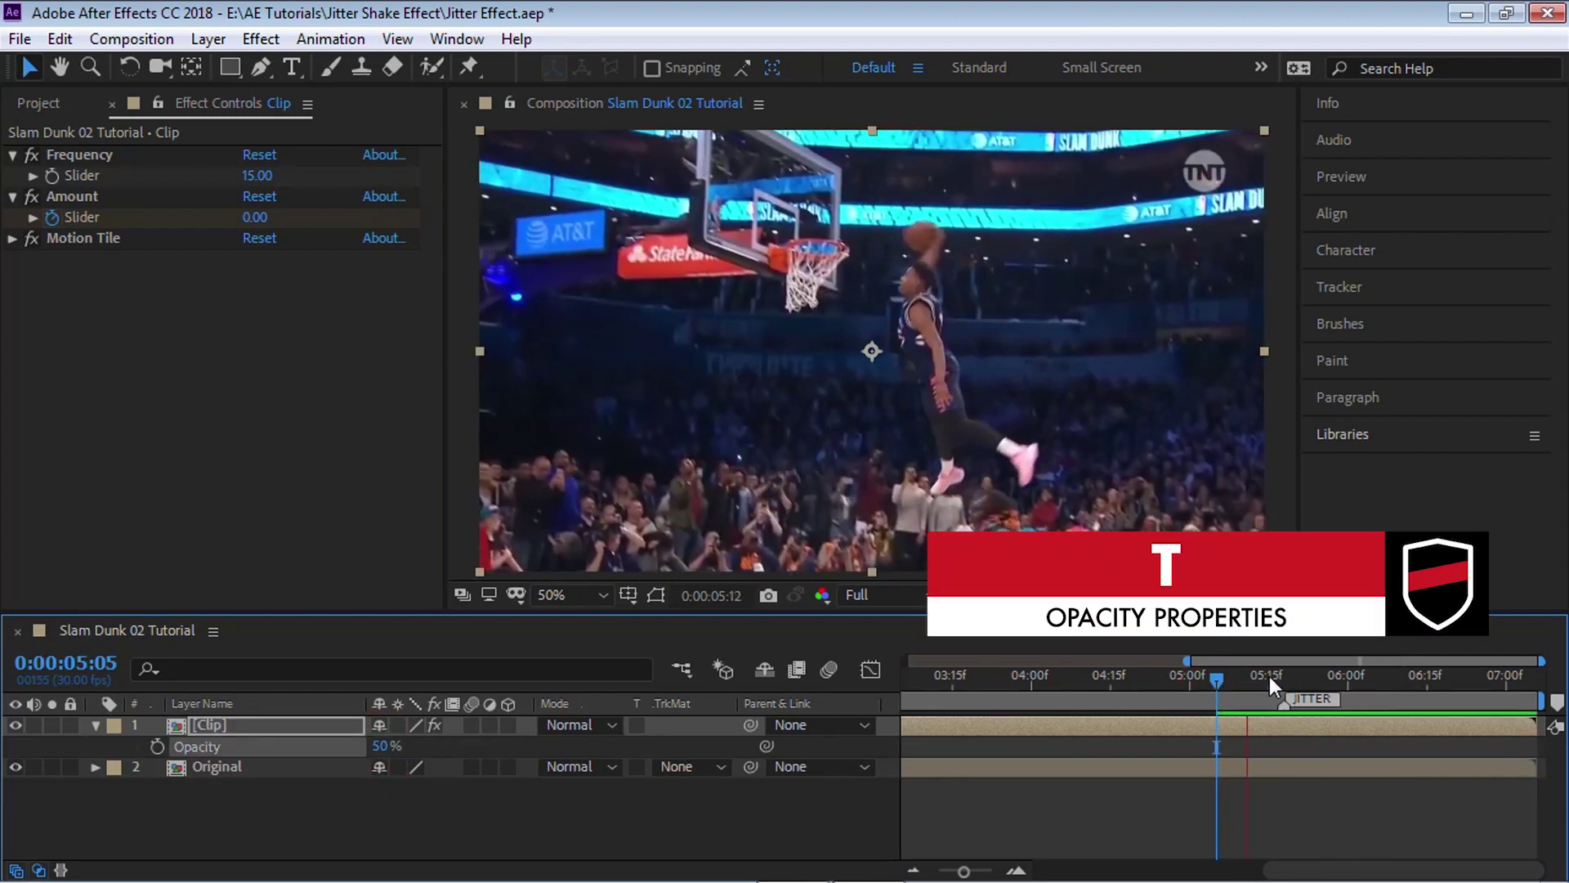
click(1220, 685)
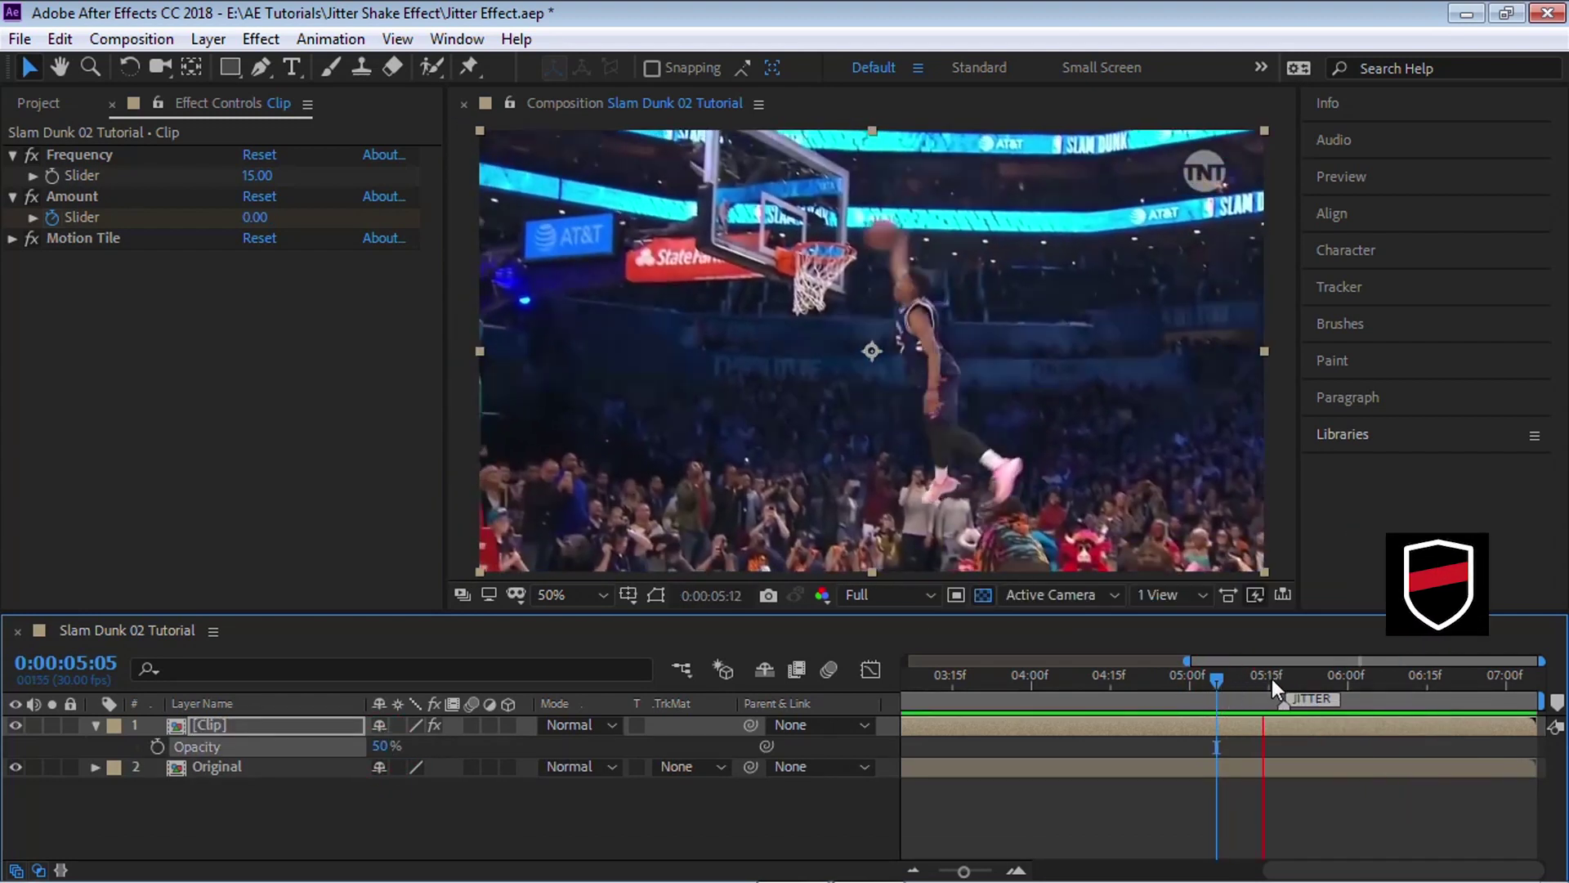
click(1242, 686)
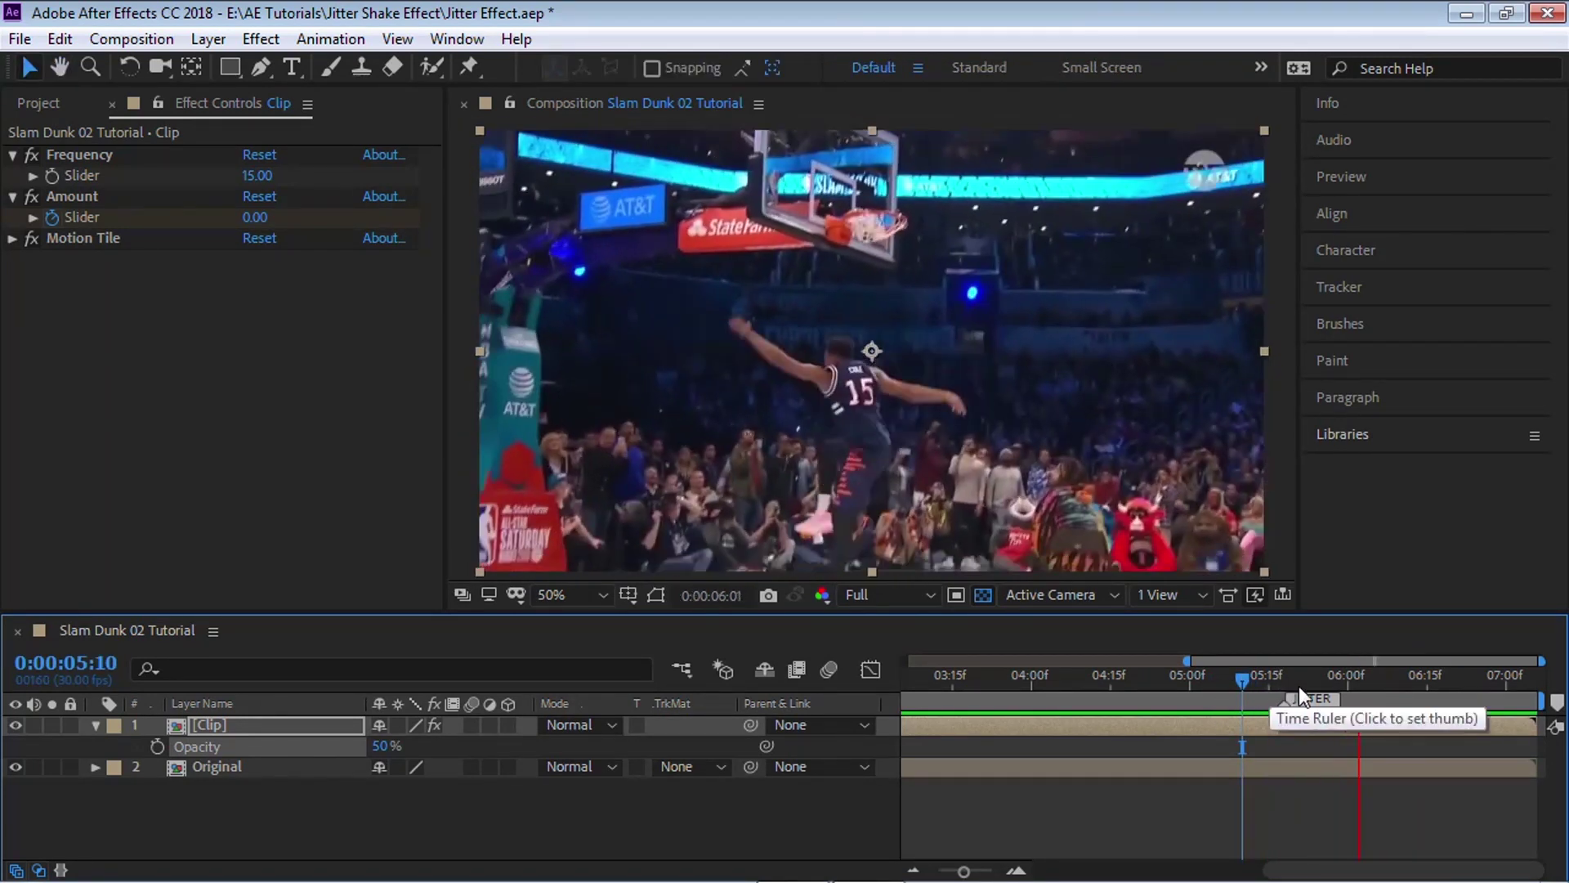
click(1300, 693)
Set the [Clip] layer's blend mode to Add
click(609, 726)
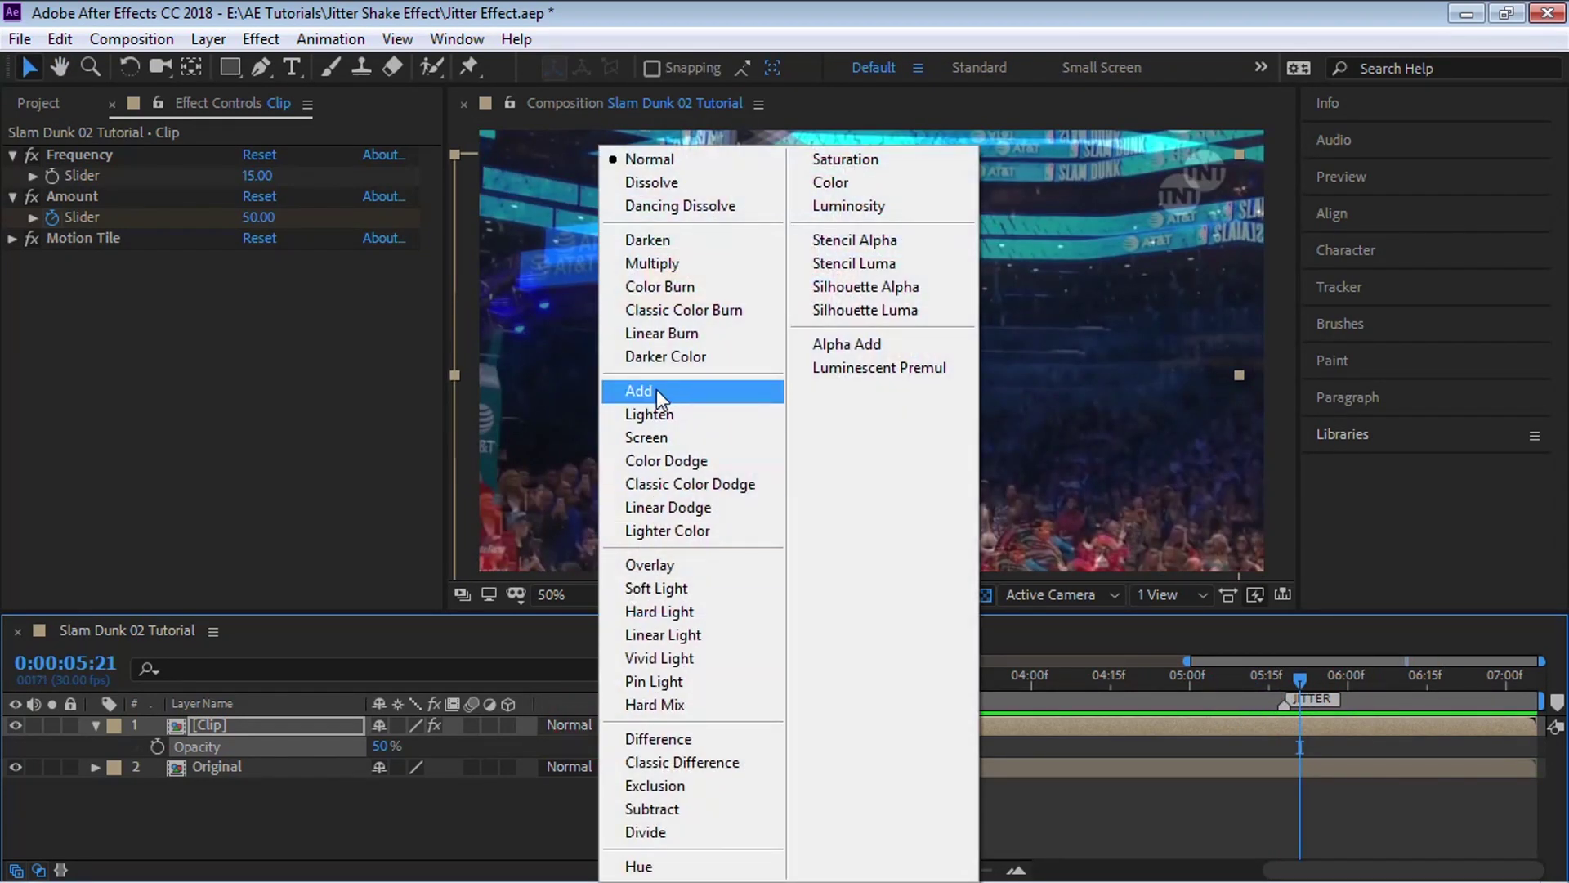
click(678, 394)
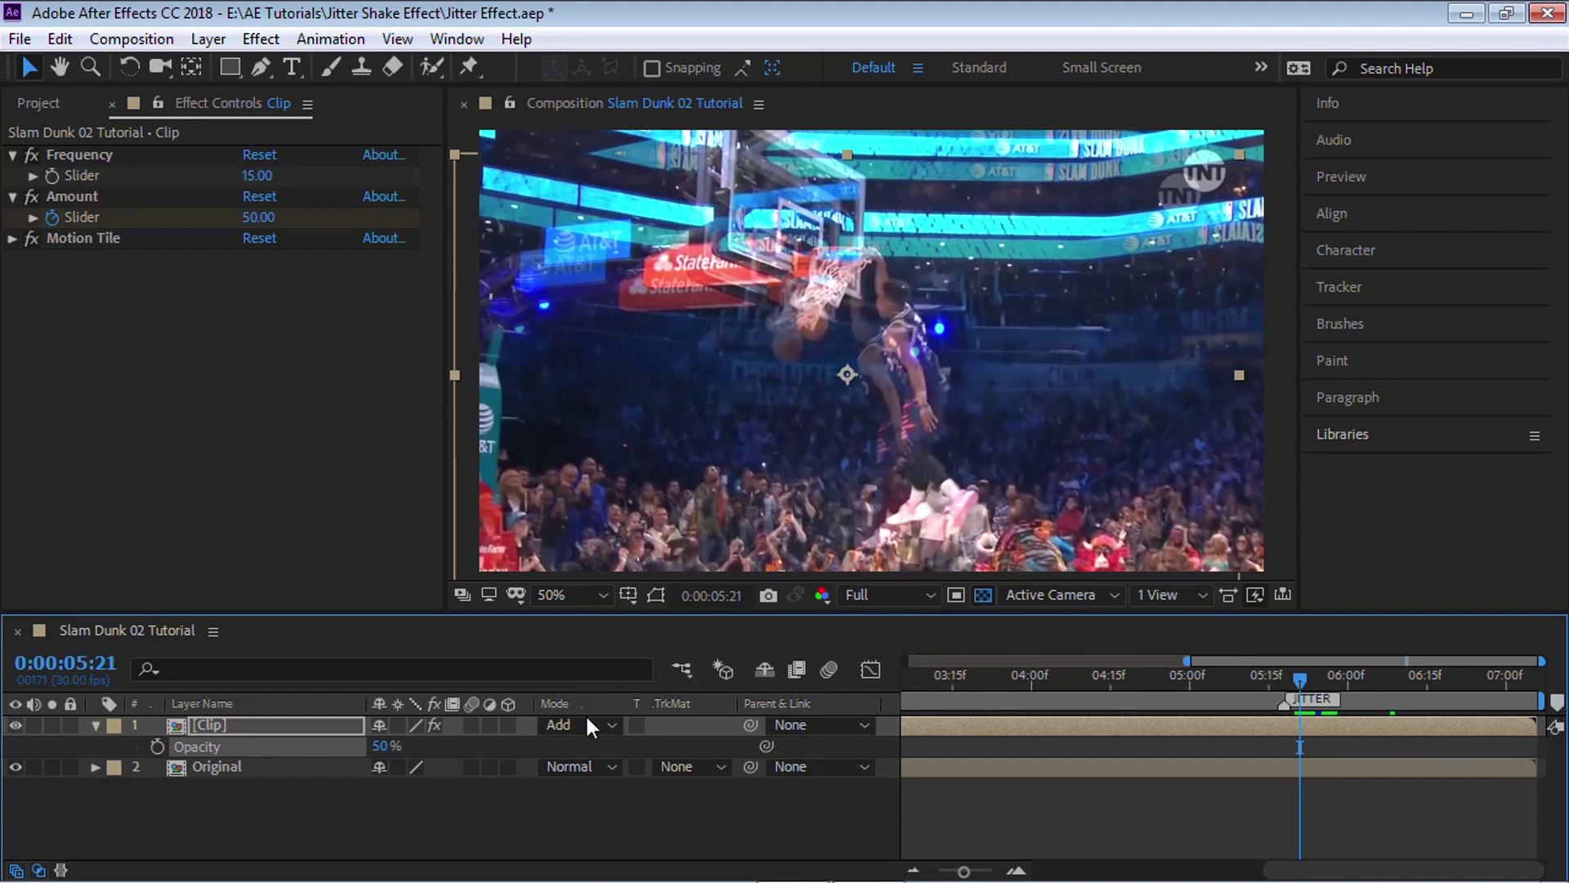
click(588, 723)
click(1215, 678)
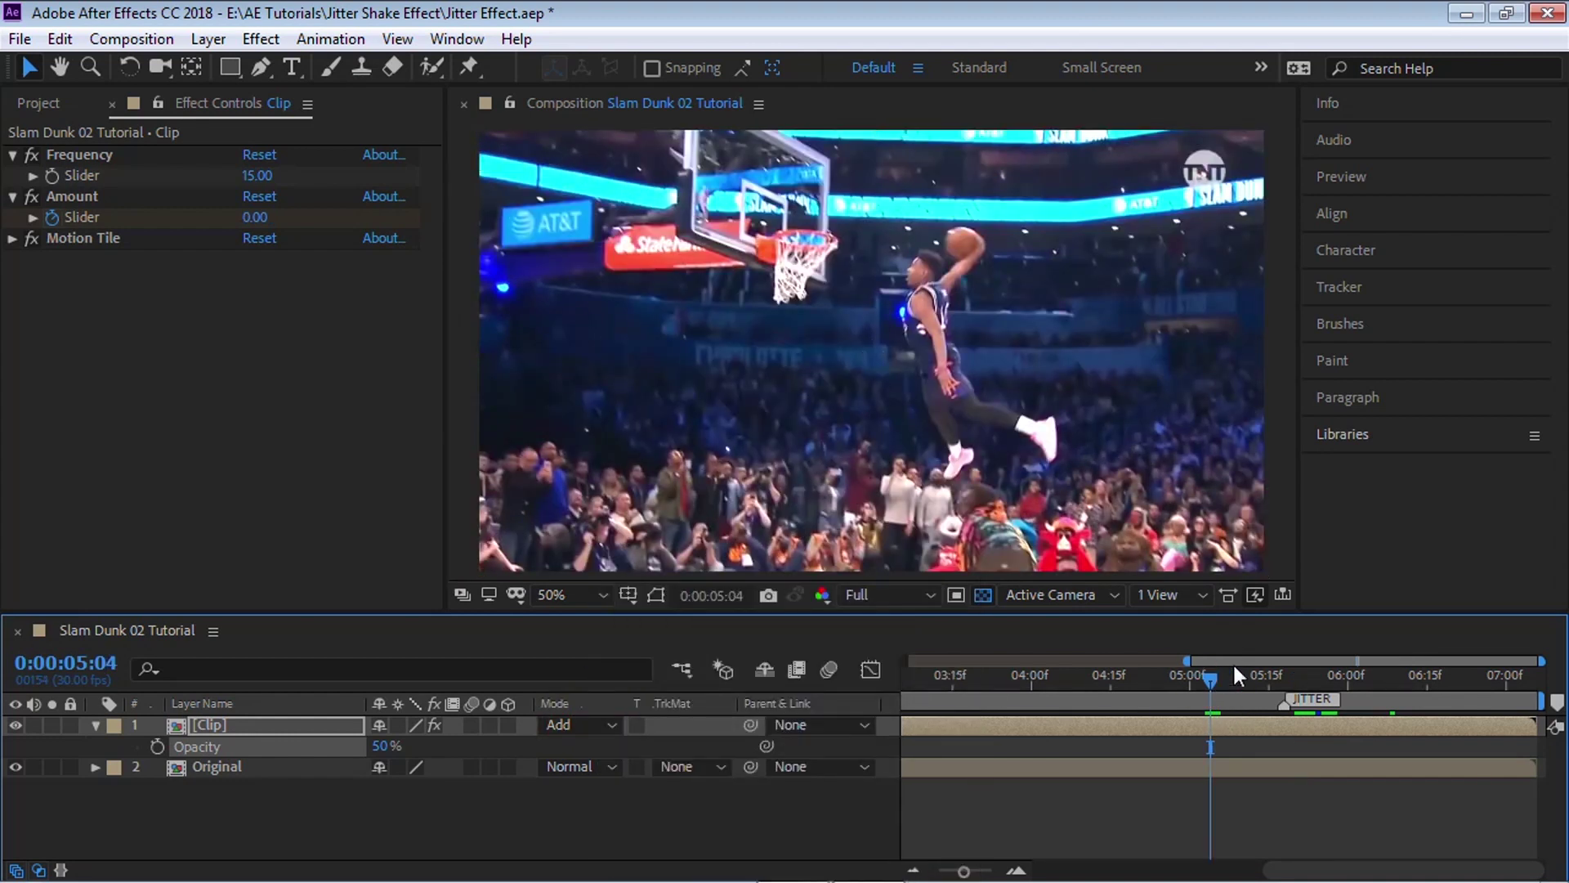
Show [Clip]'s Amount keyframes and move to the first one at 0:00:05:18
click(1275, 683)
key(u)
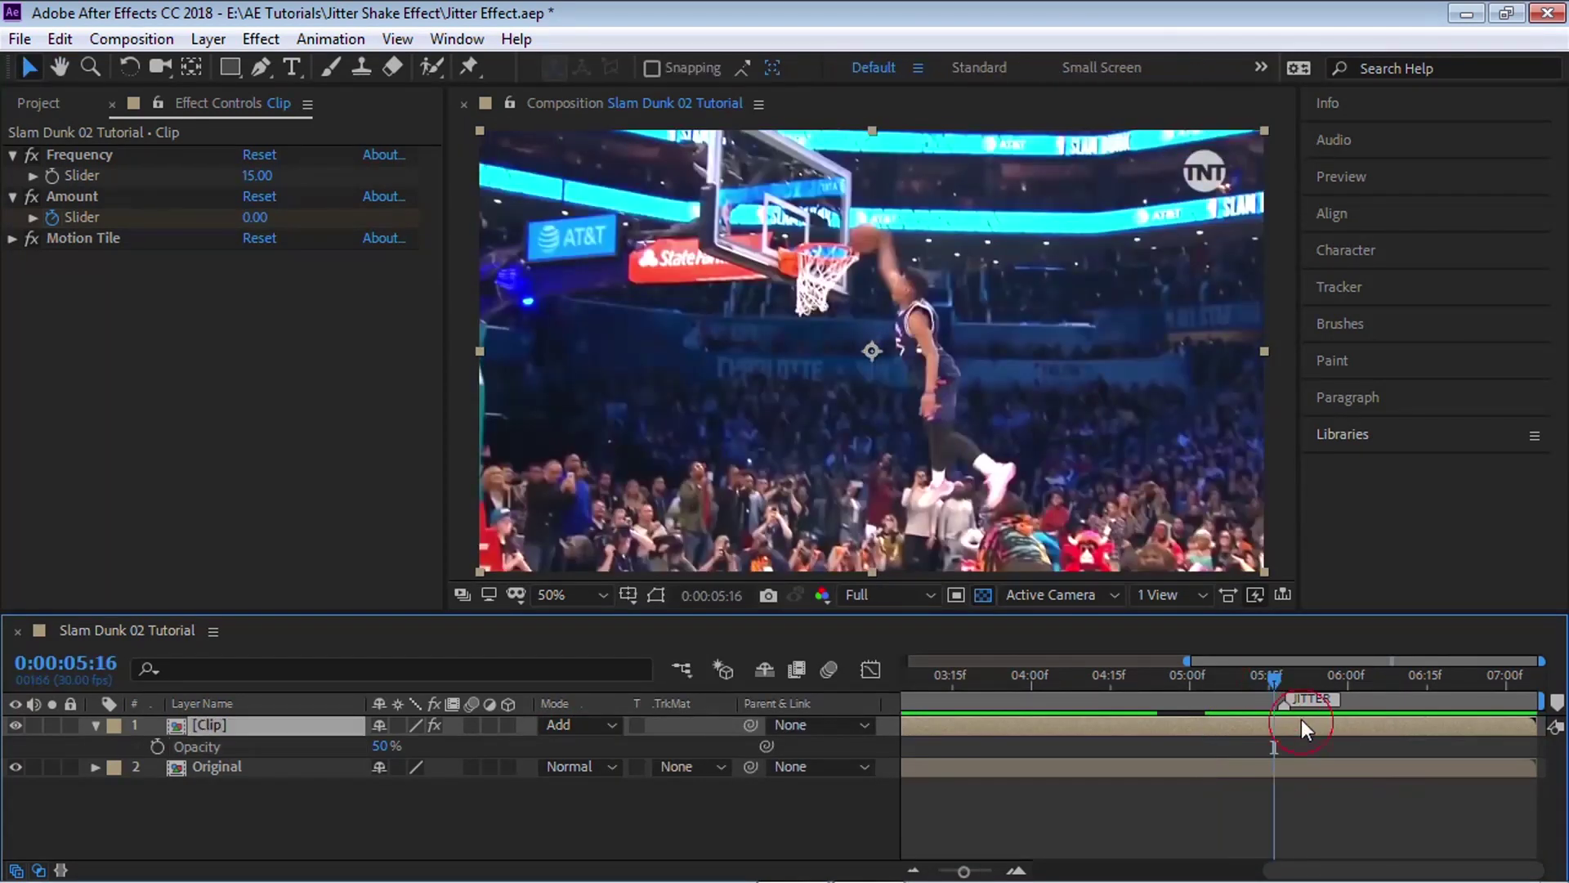
click(1279, 676)
click(1283, 675)
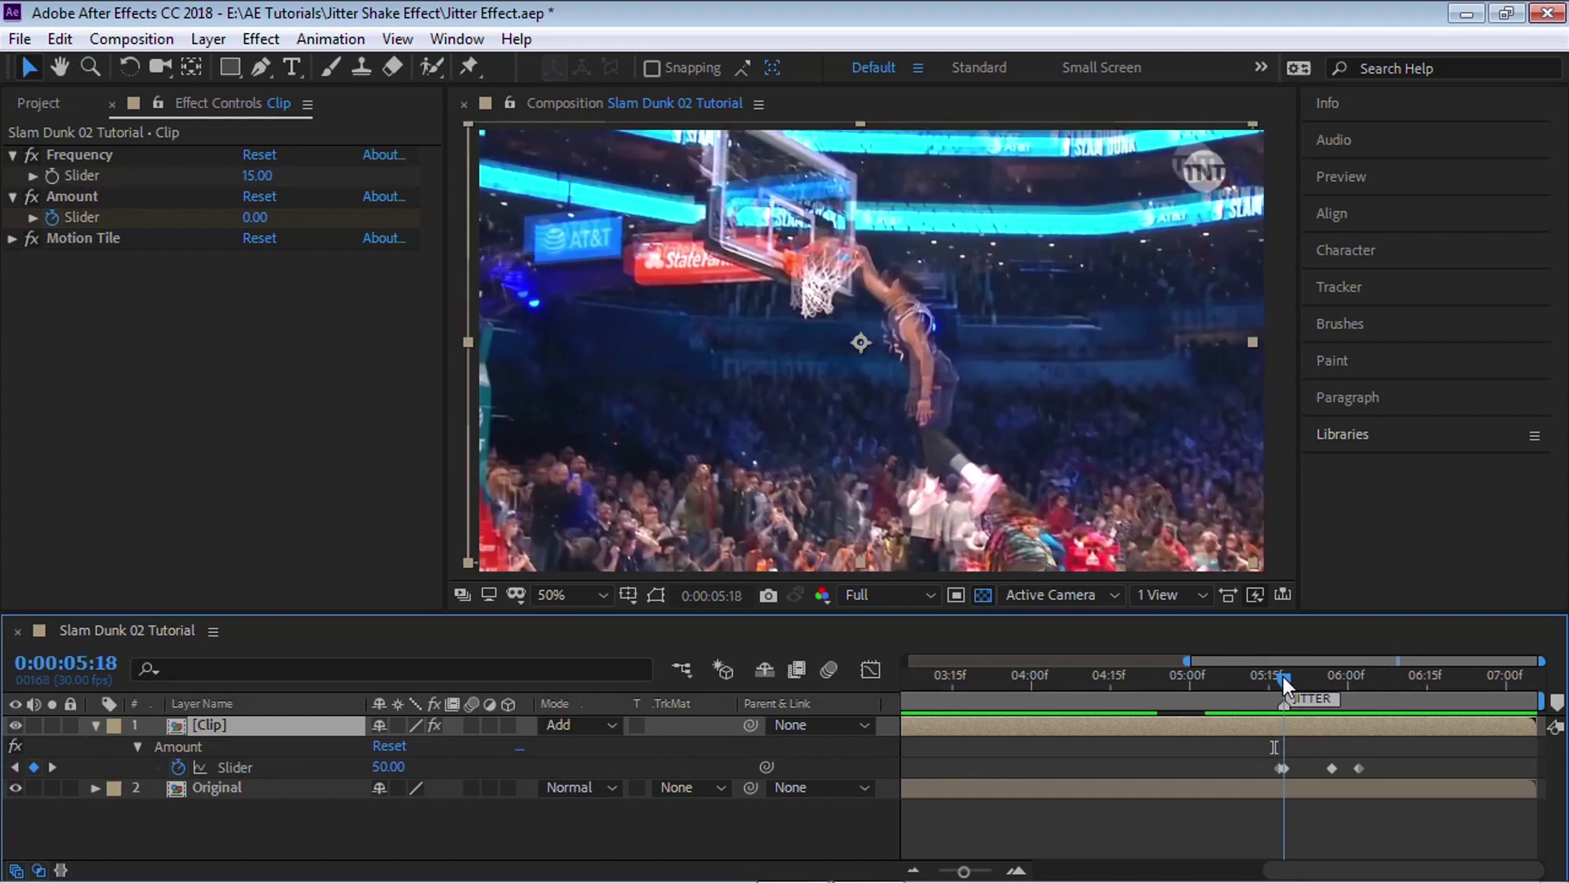
click(1306, 723)
Trim [Clip] to start around 0:00:04:18 and end at 0:00:06:02
drag(1182, 661, 907, 660)
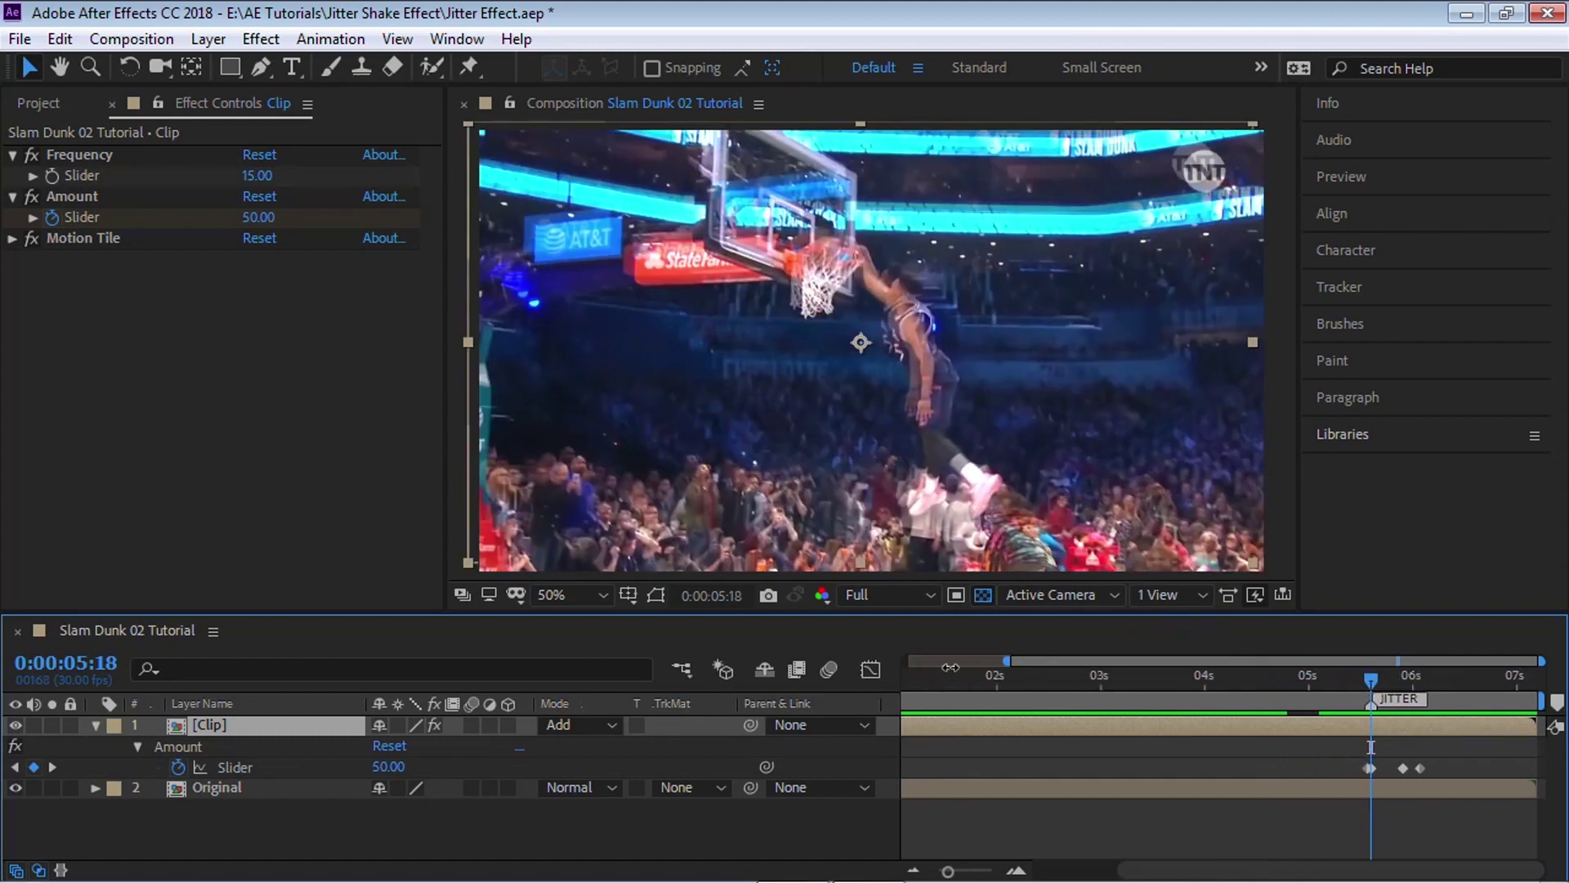
drag(909, 725, 1291, 725)
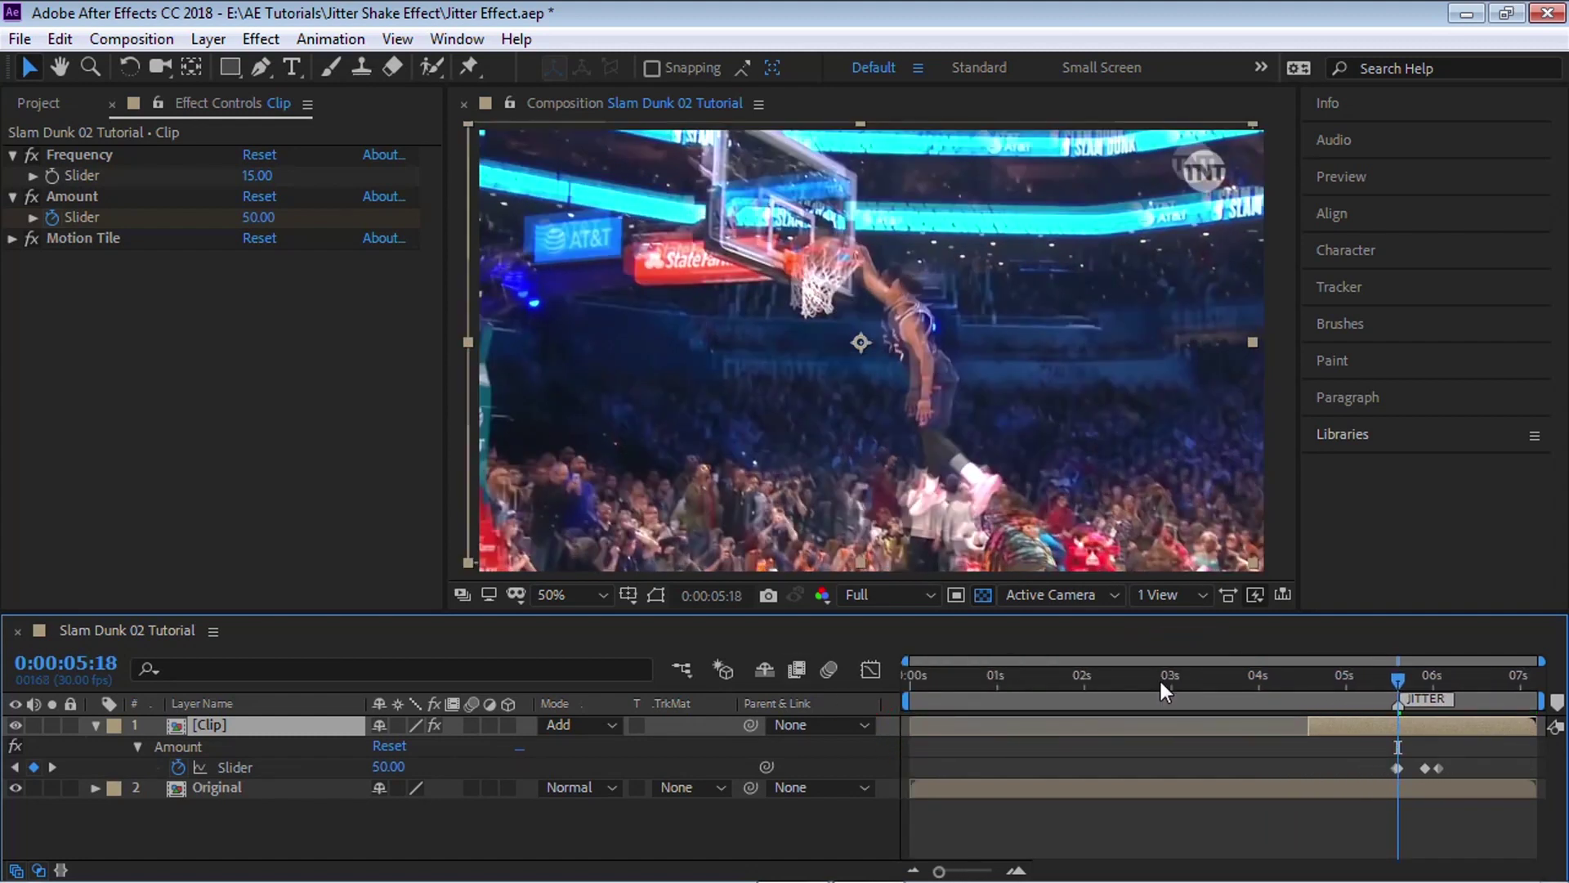
drag(908, 660, 1263, 661)
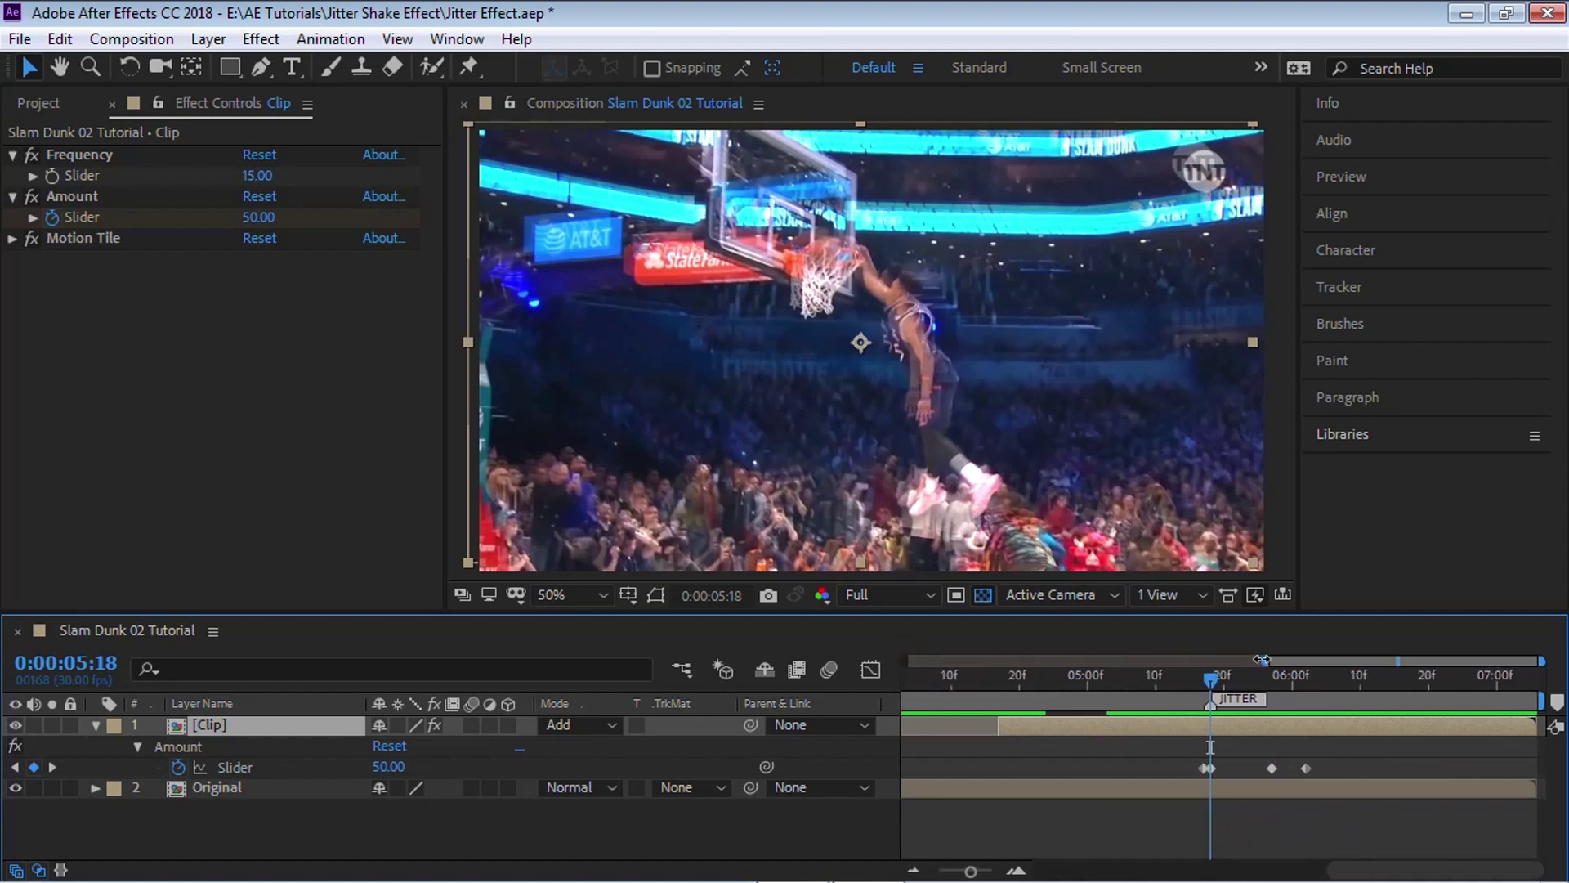
key(alt+bracketleft)
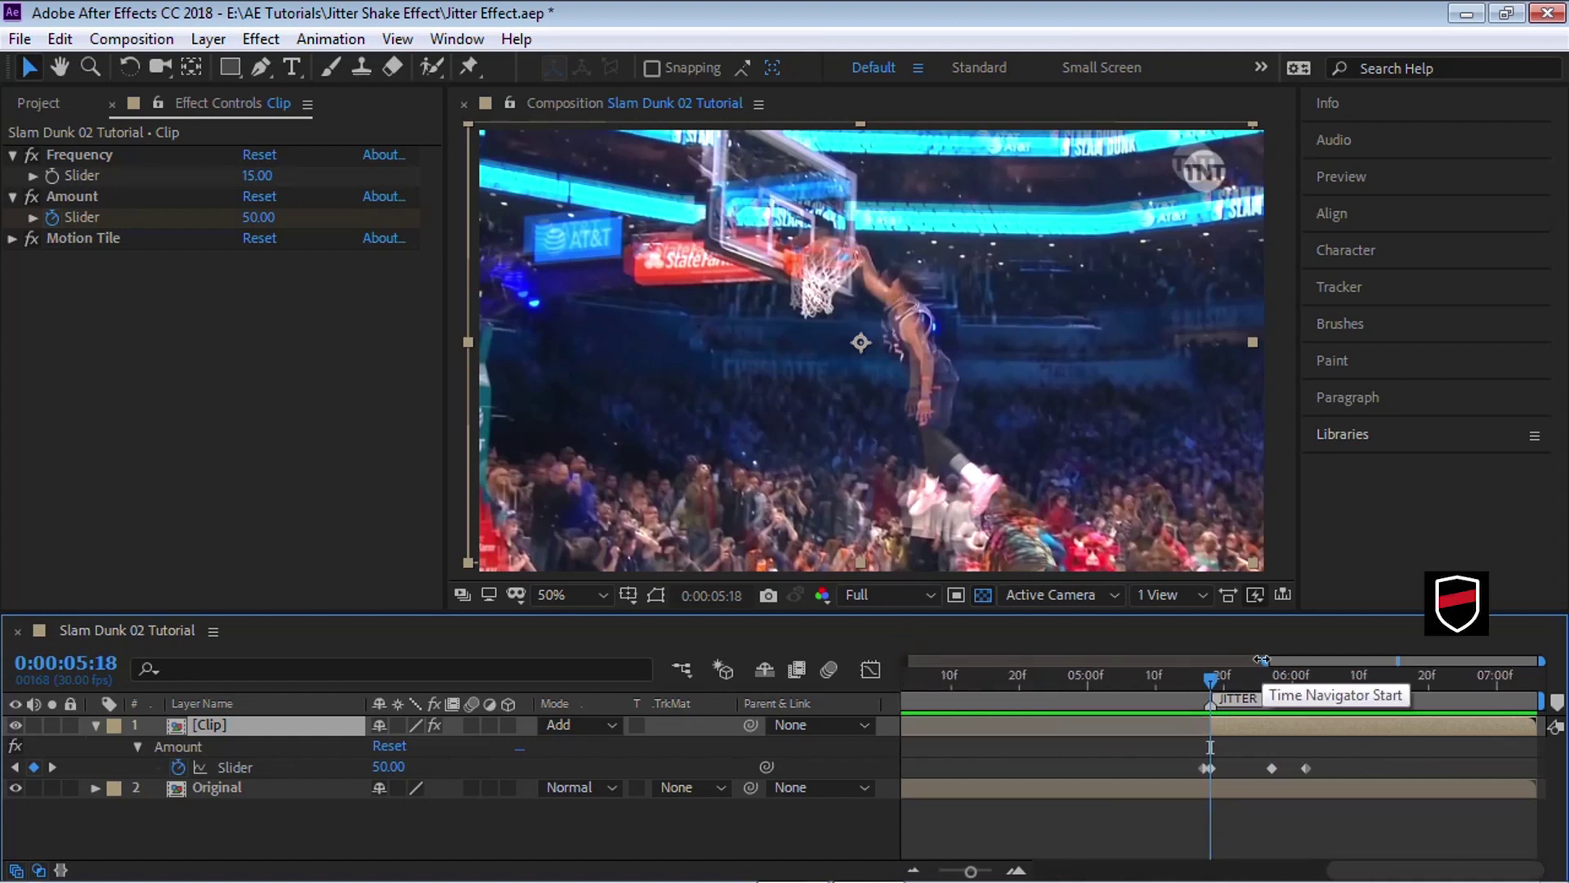
click(1303, 680)
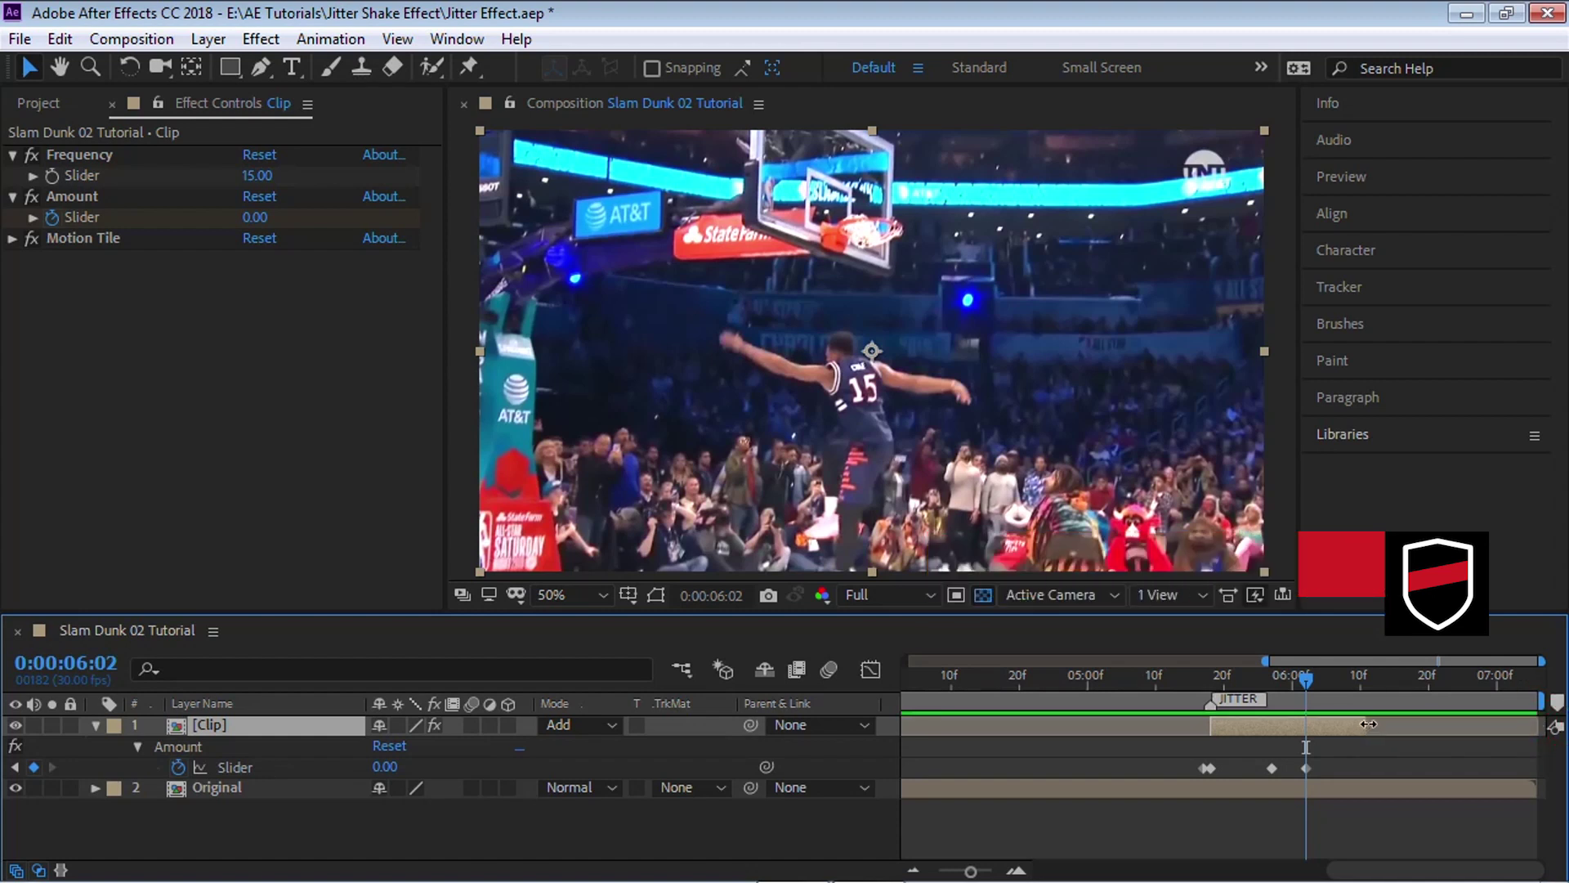
key(alt+bracketright)
Scrub from 0:00:04:18 to 0:00:05:24 to review the trimmed jitter
click(1008, 681)
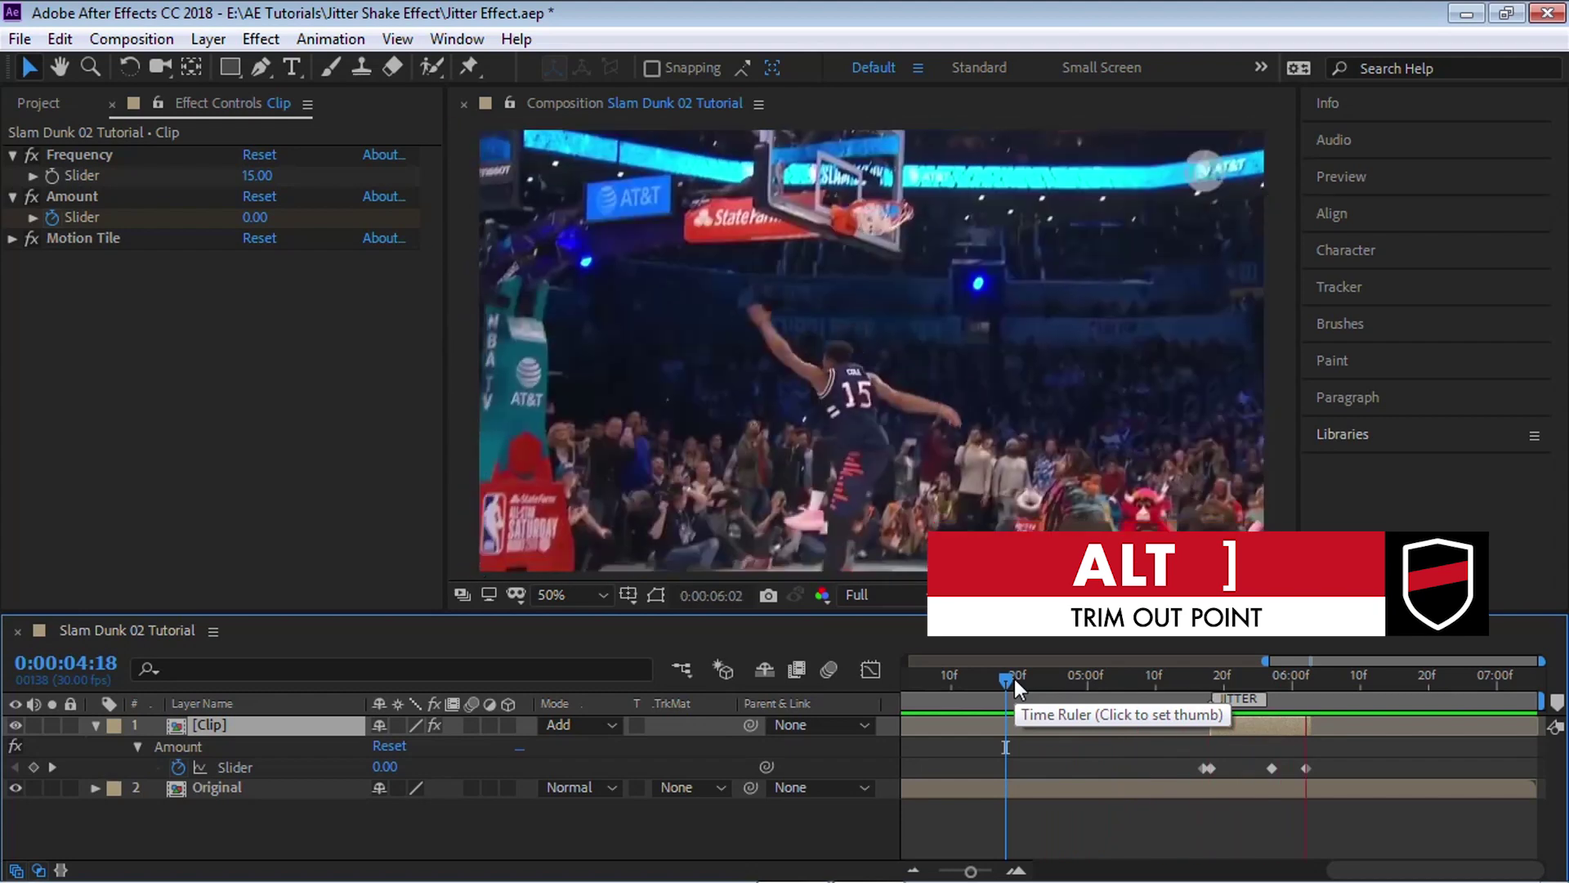
click(1095, 676)
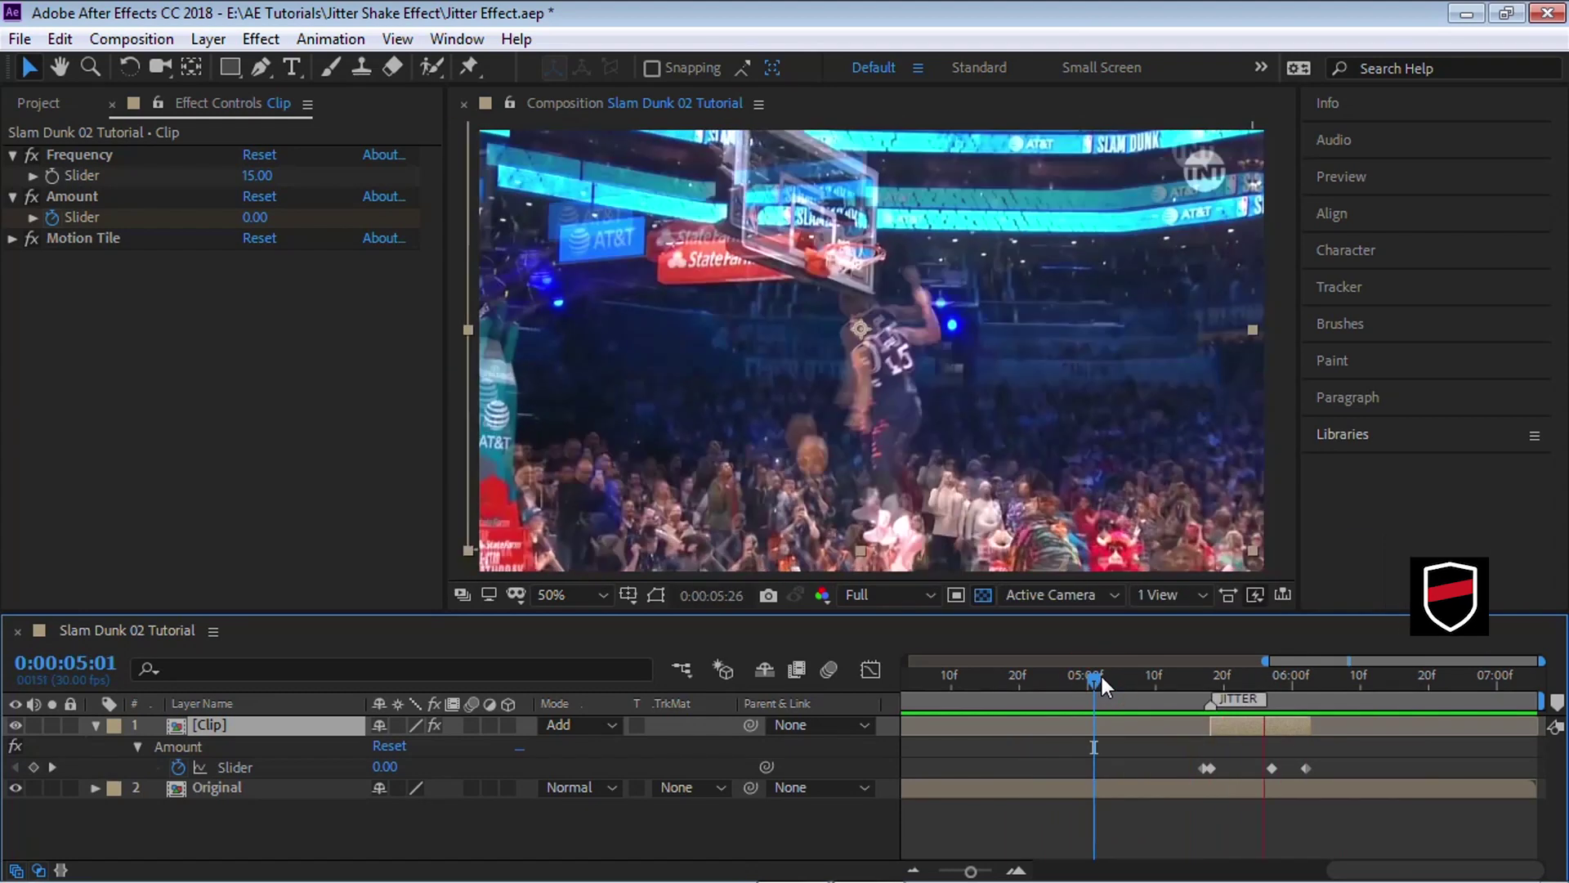
click(1104, 679)
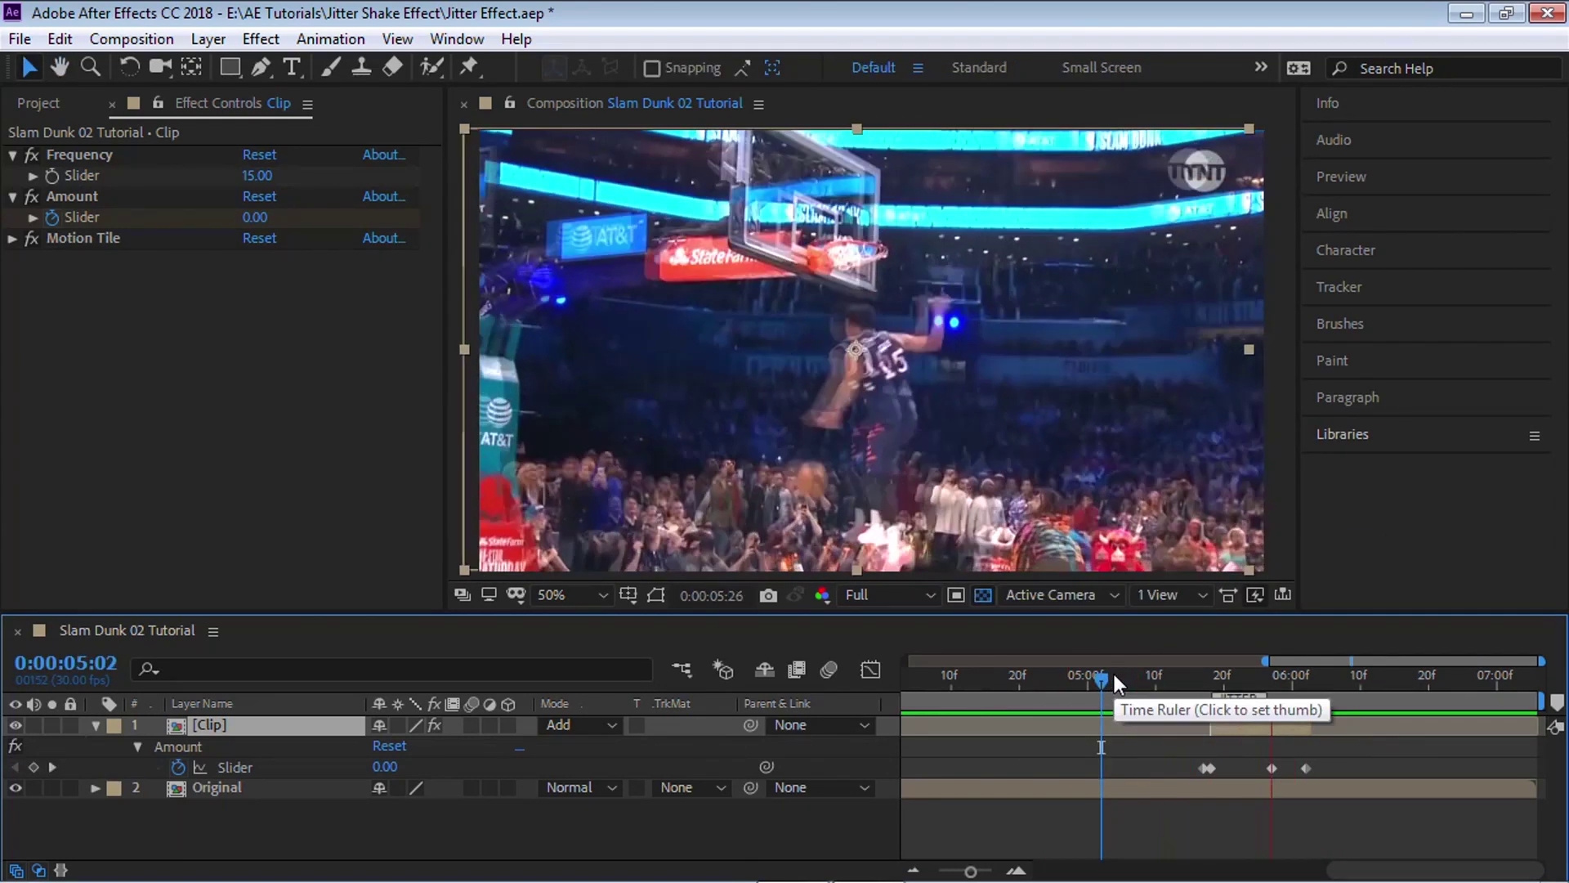
click(1090, 680)
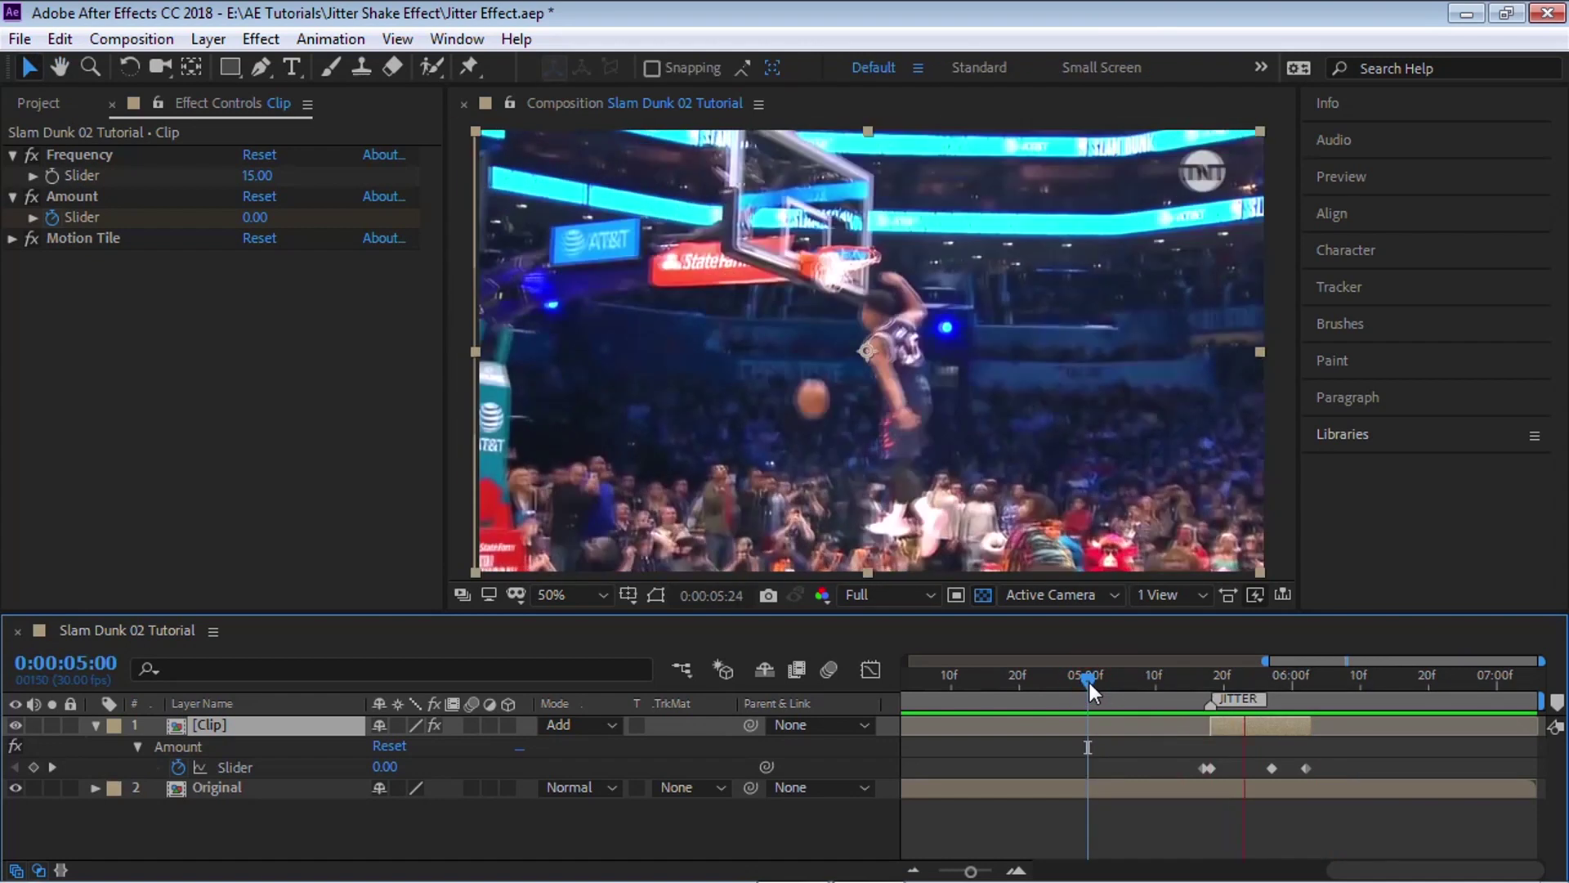
drag(1091, 684, 1252, 659)
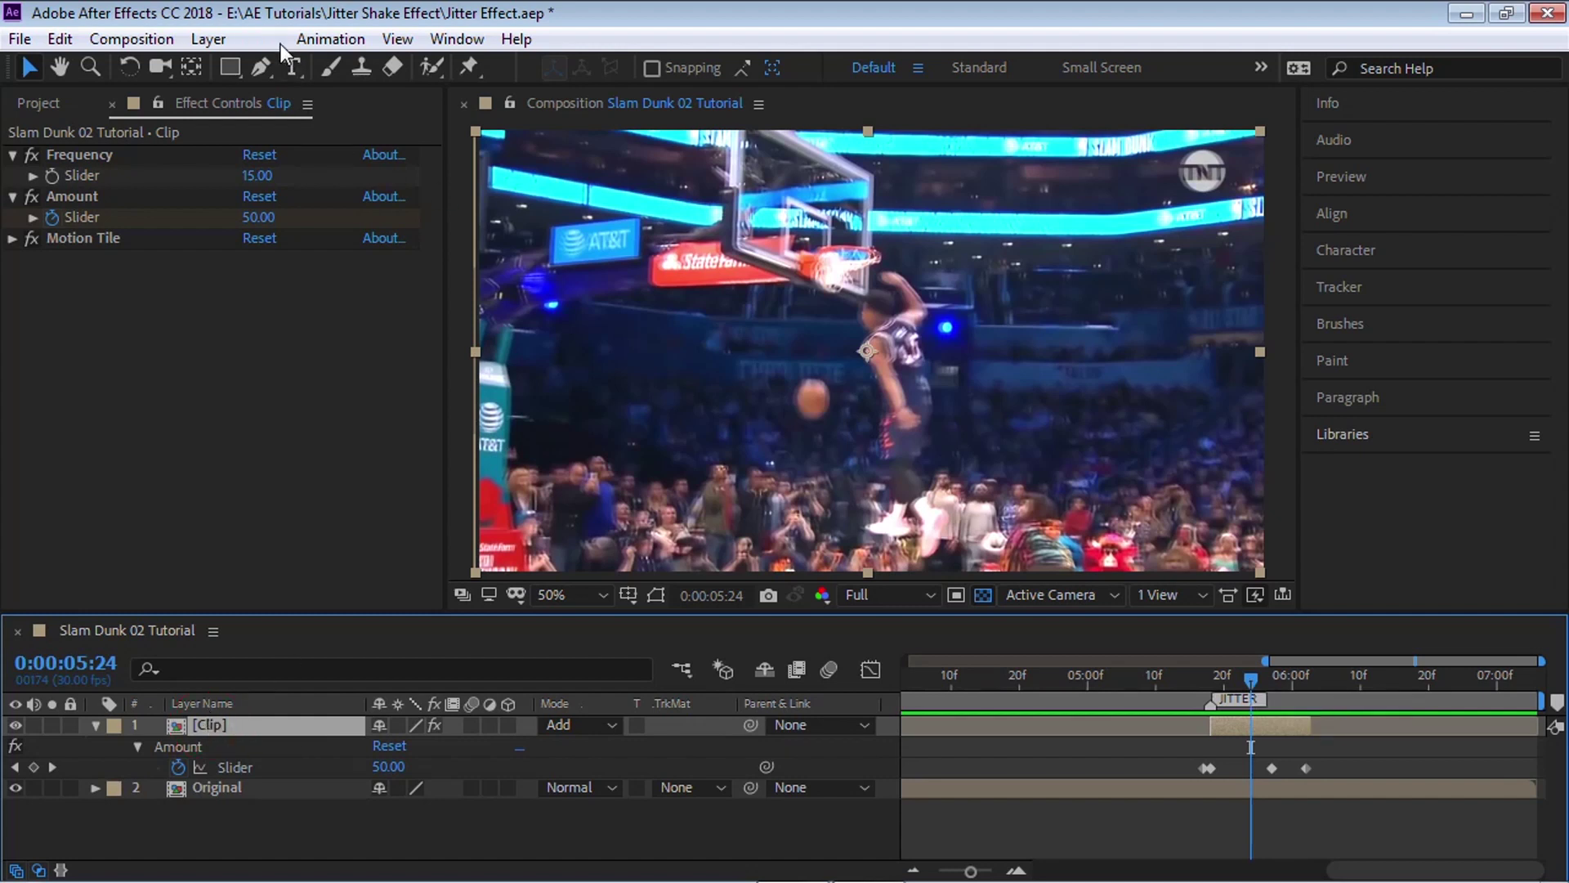
click(260, 39)
Add a Glow to Clip with Threshold 44.6%, Radius 16.9 and Intensity 1.1
mouse_move(439, 347)
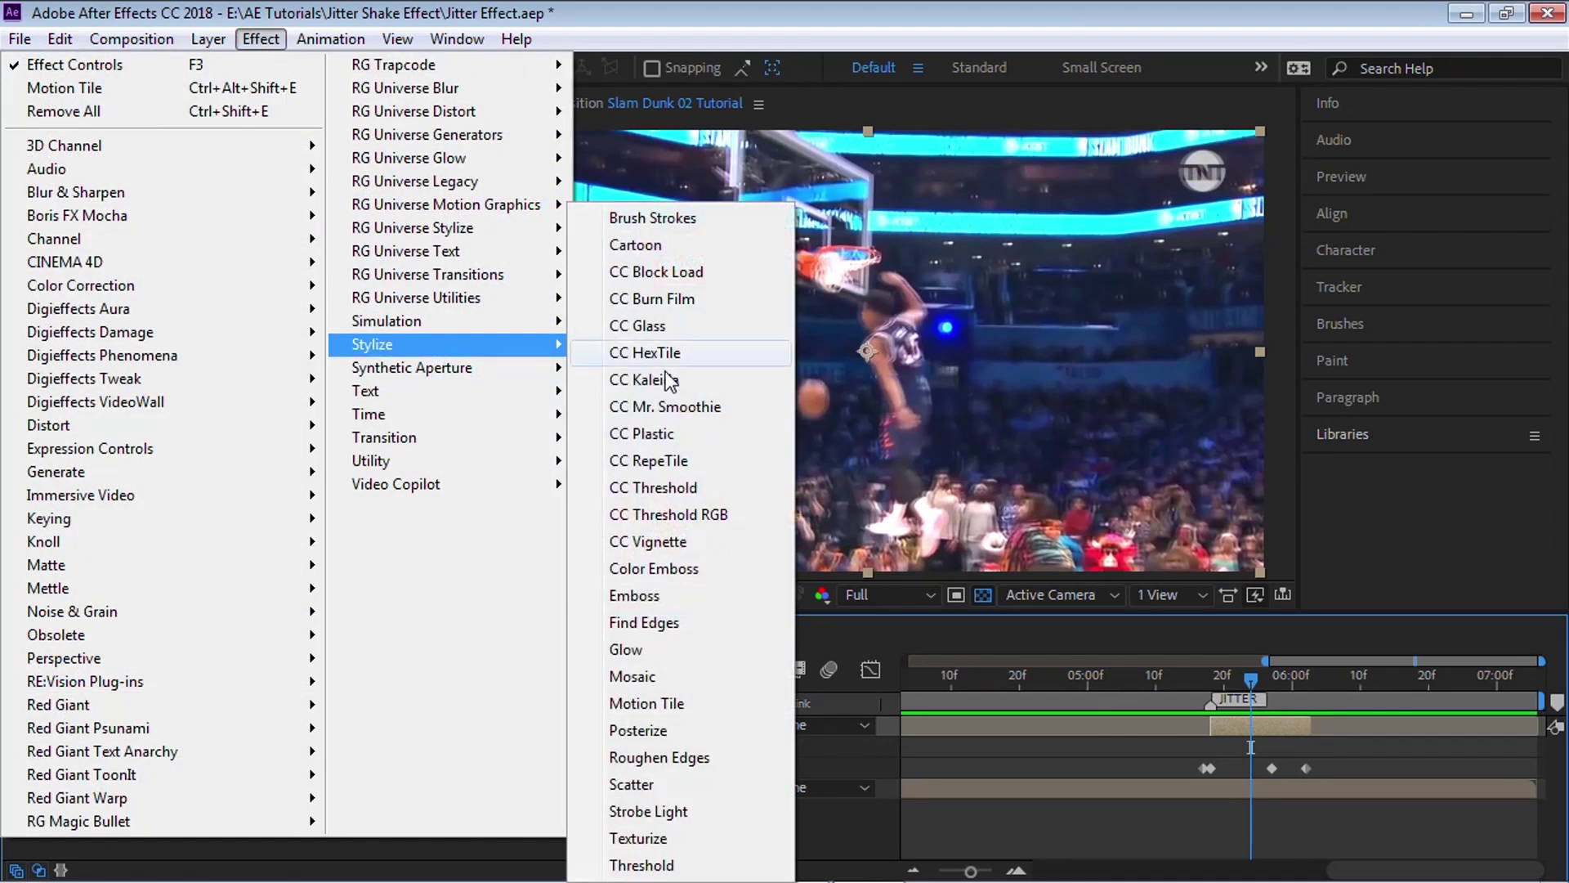
click(655, 654)
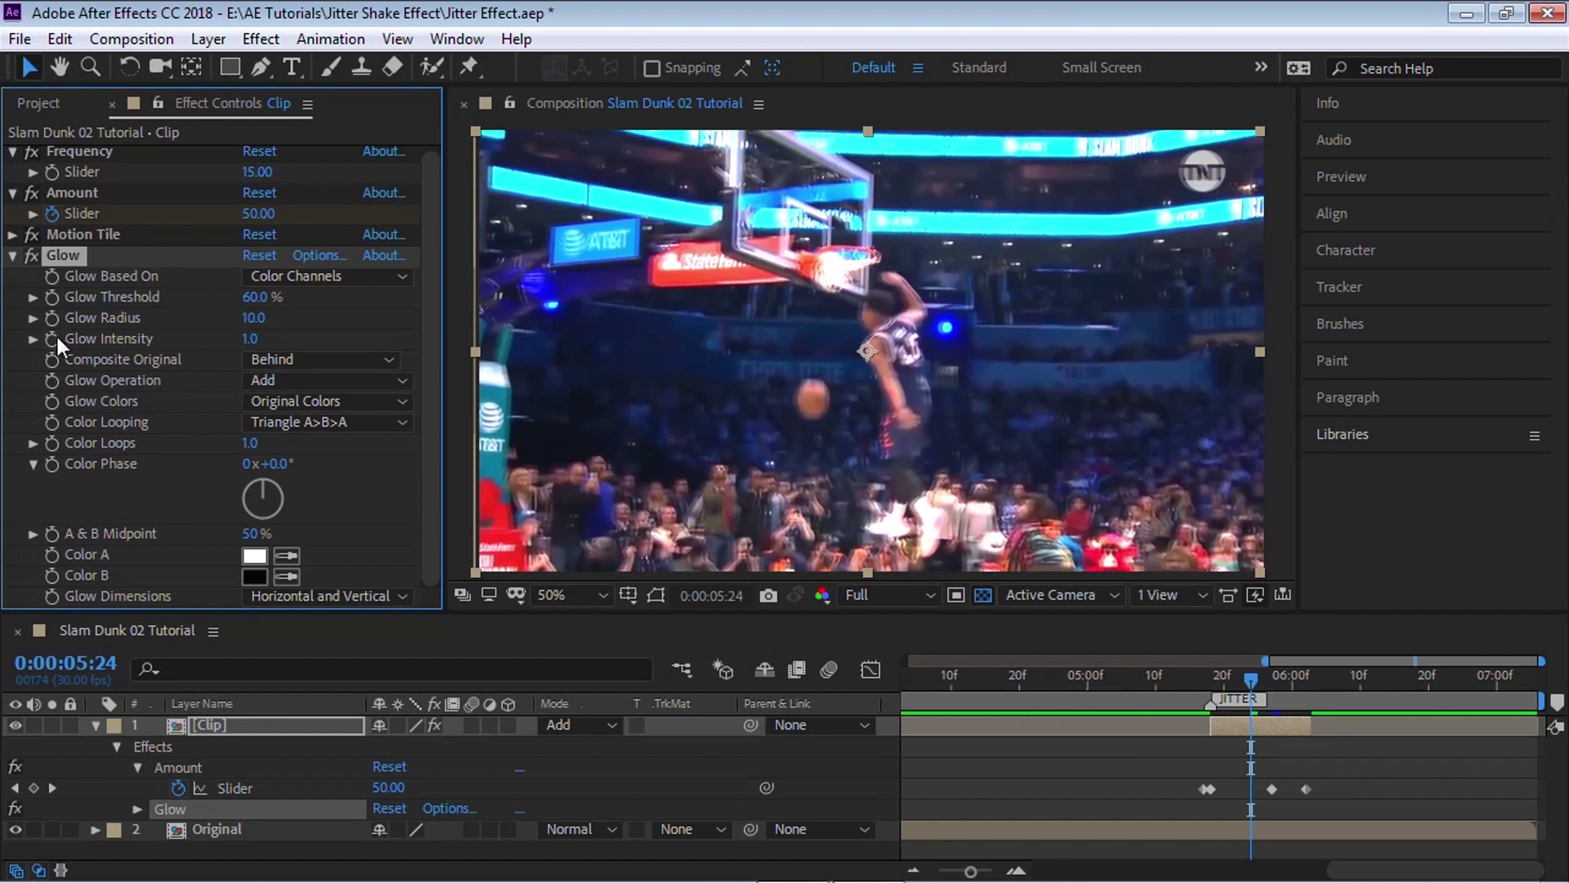
click(32, 338)
click(32, 317)
click(33, 297)
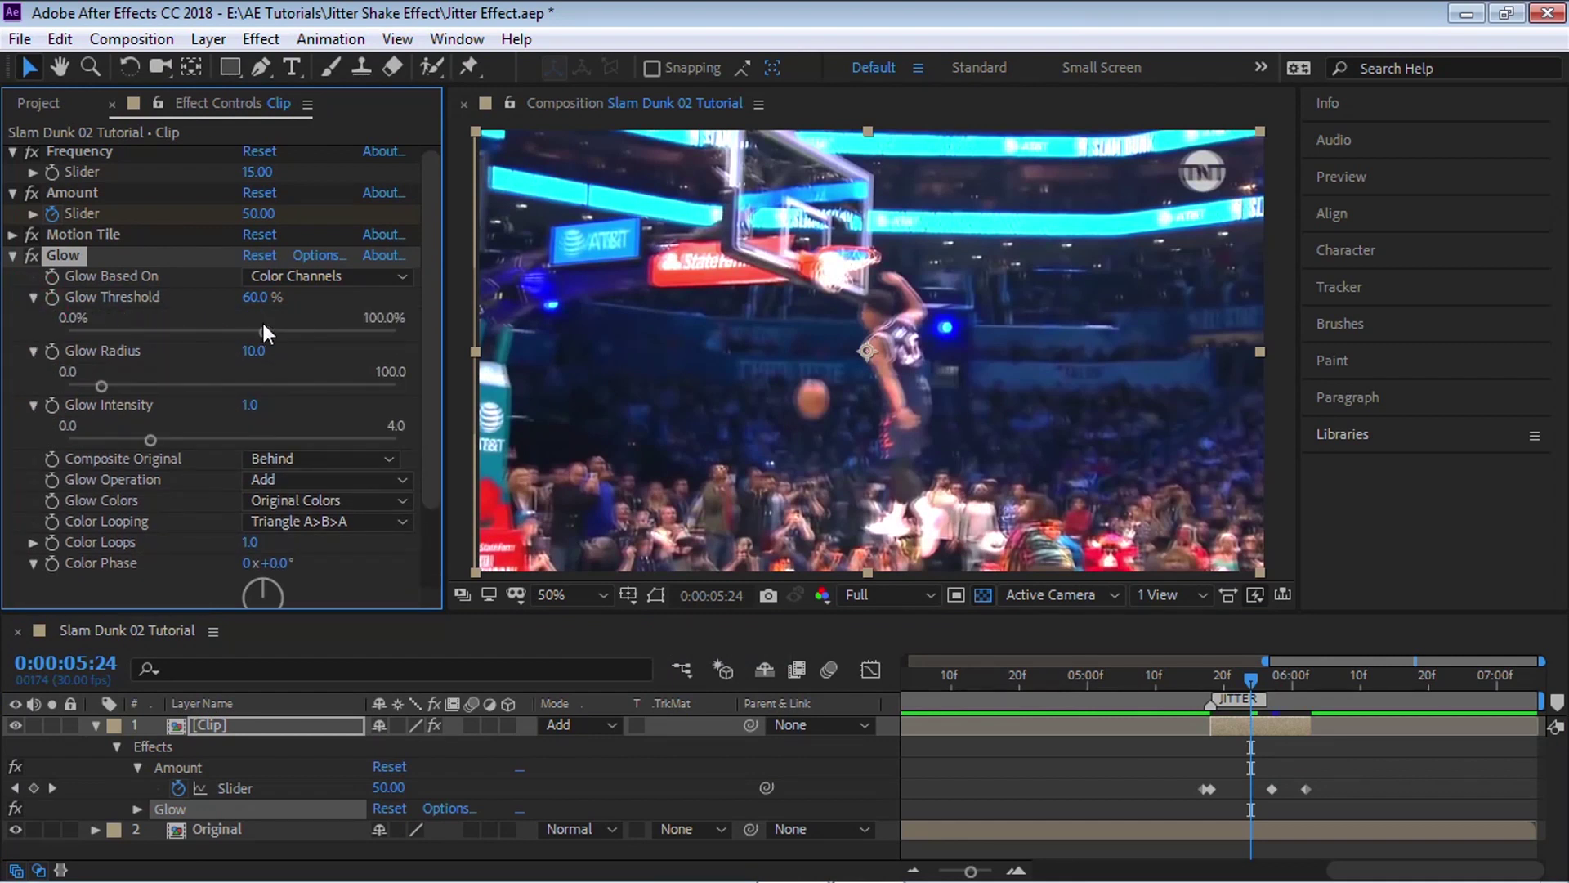
drag(263, 329, 214, 331)
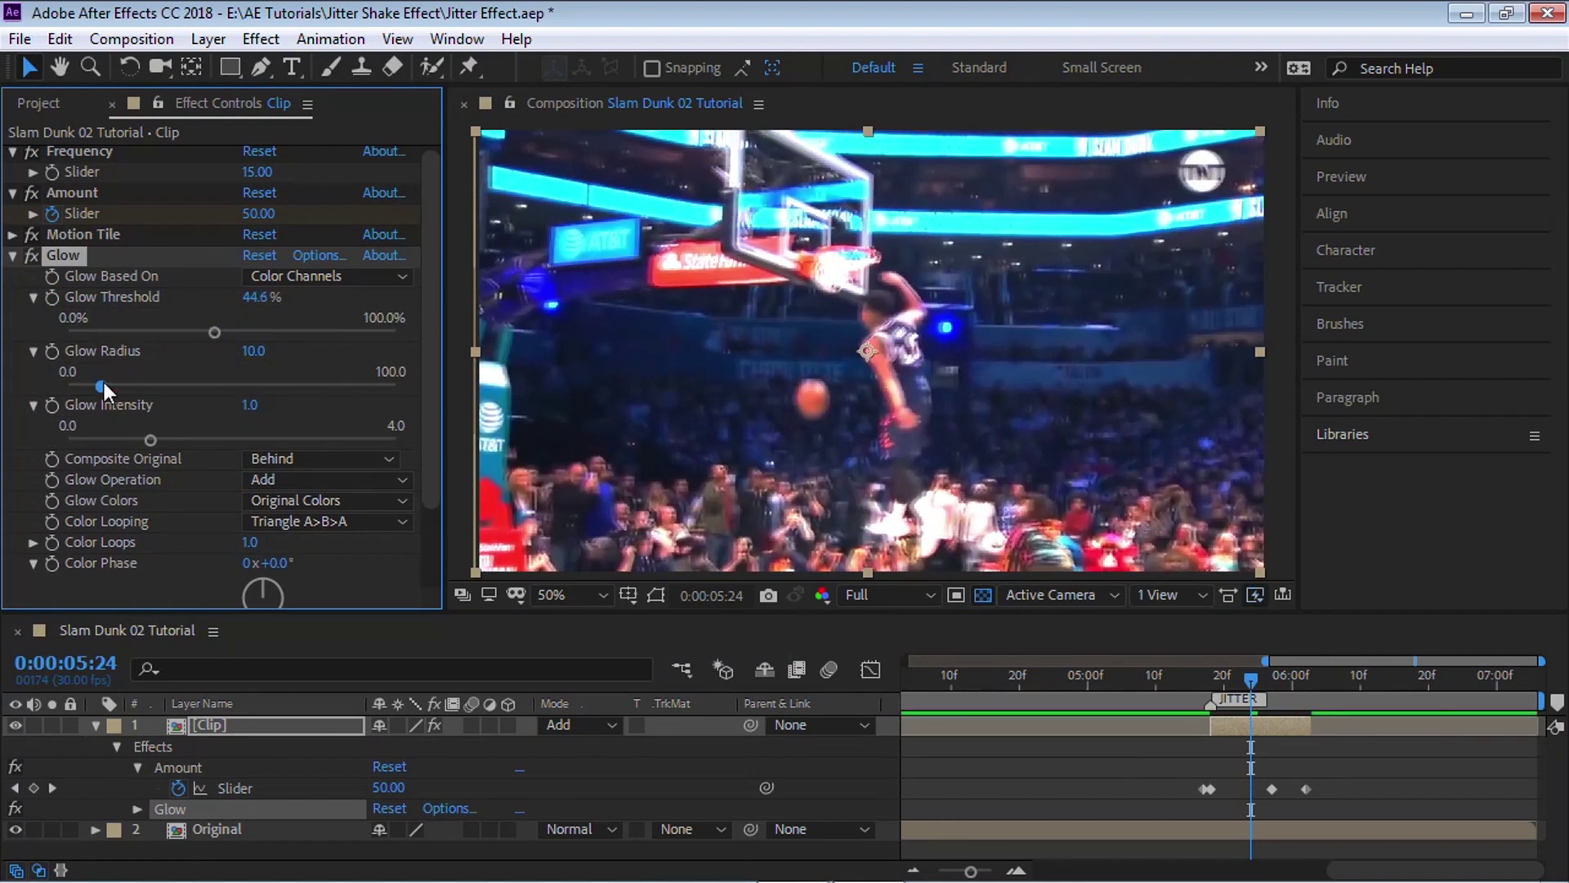
drag(105, 382, 160, 434)
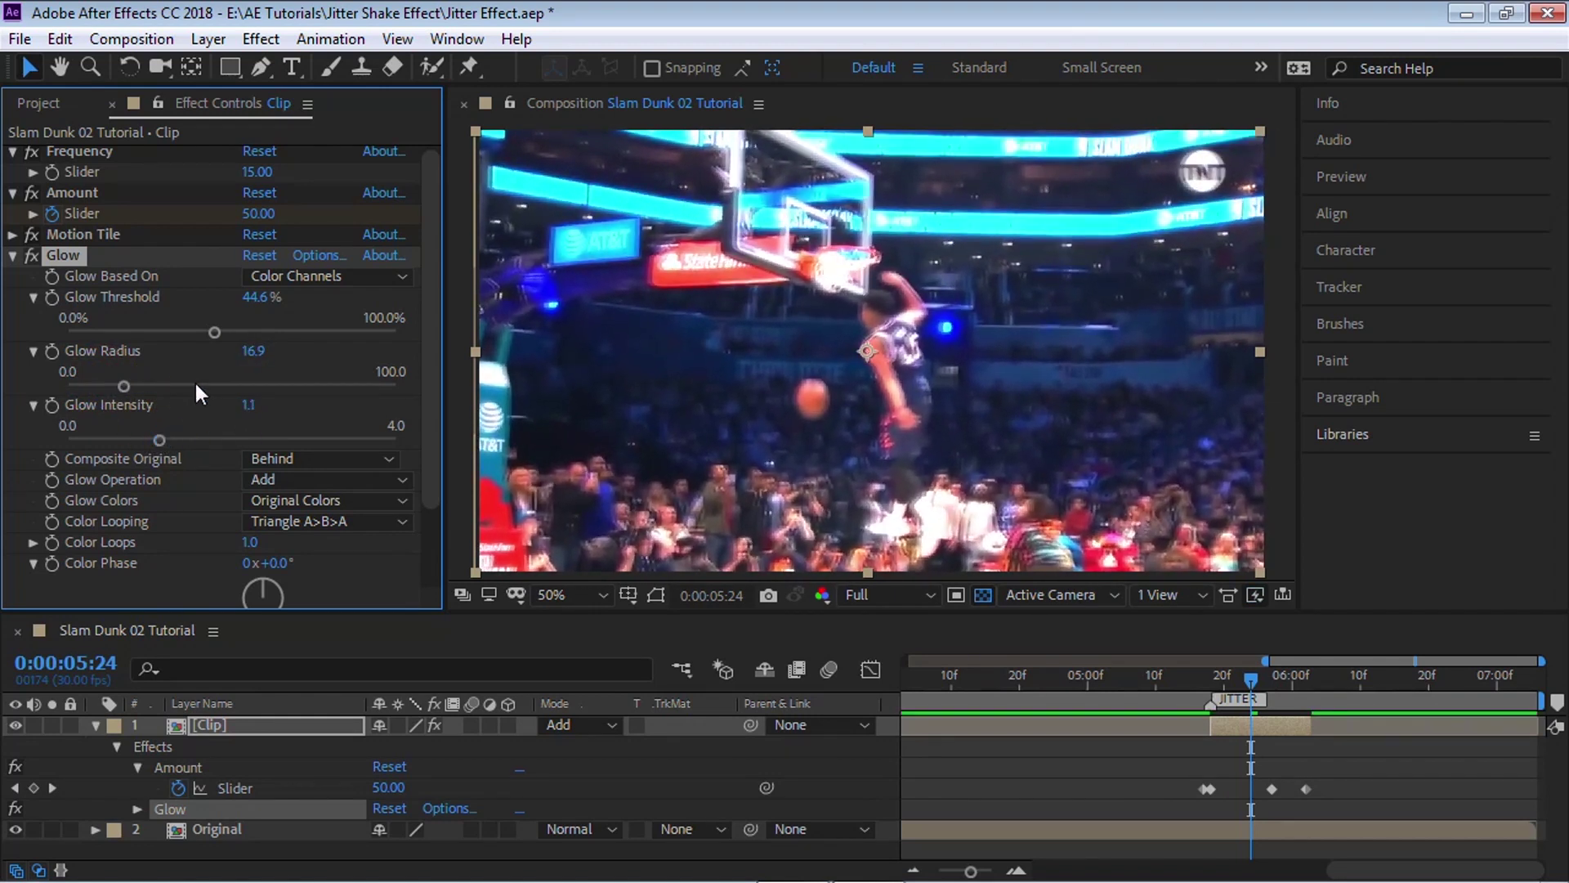
Preview the glowing clip from 0:00:05:07, then collapse the Glow settings
click(1136, 675)
key(space)
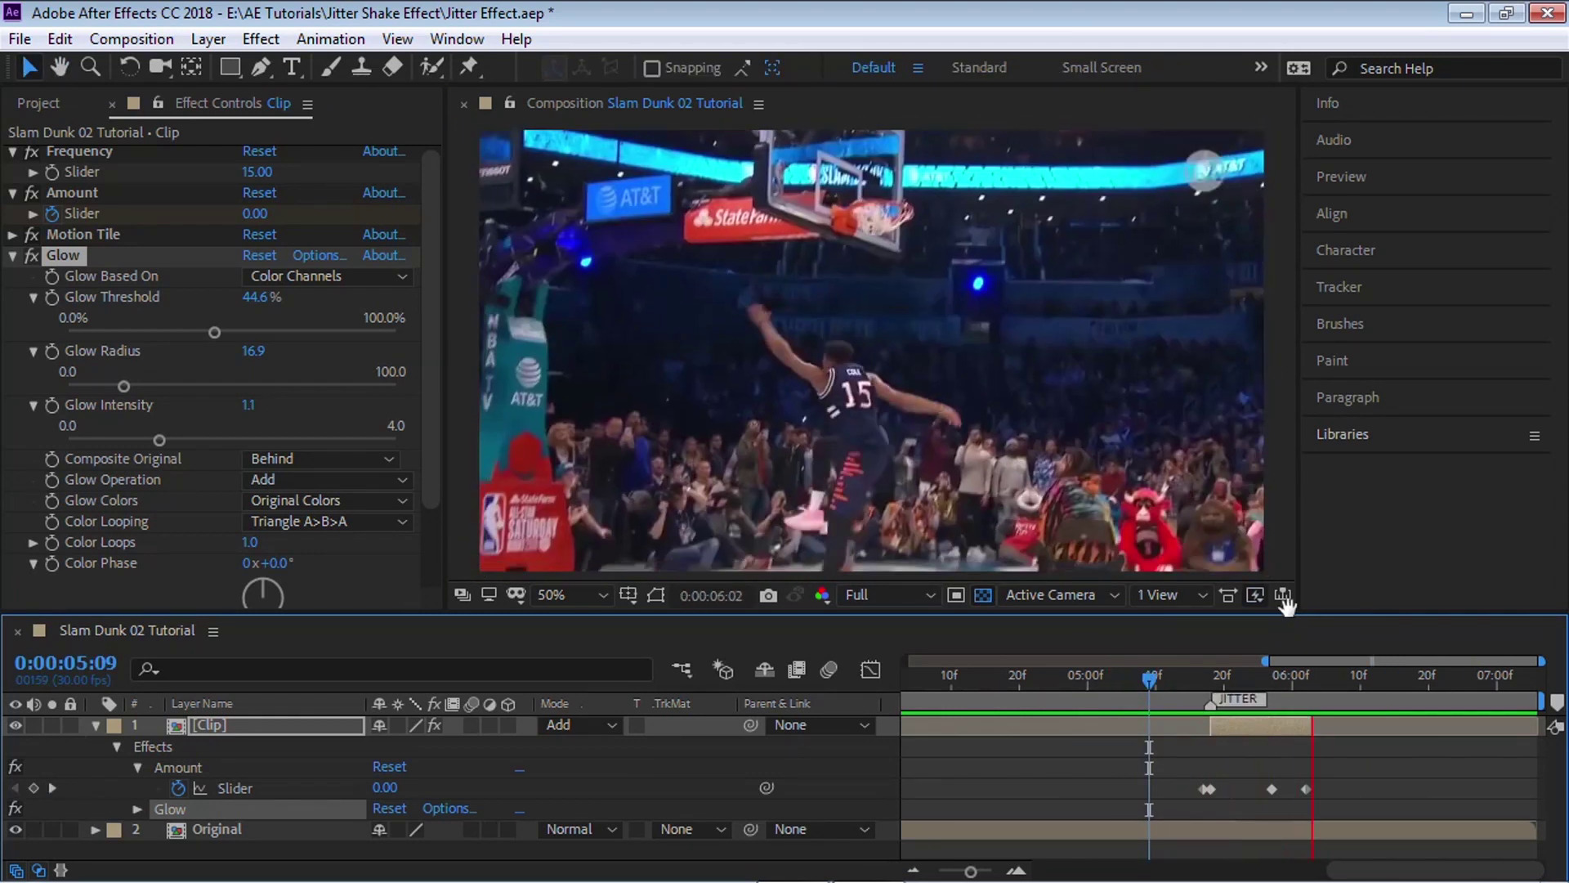
key(space)
click(1259, 677)
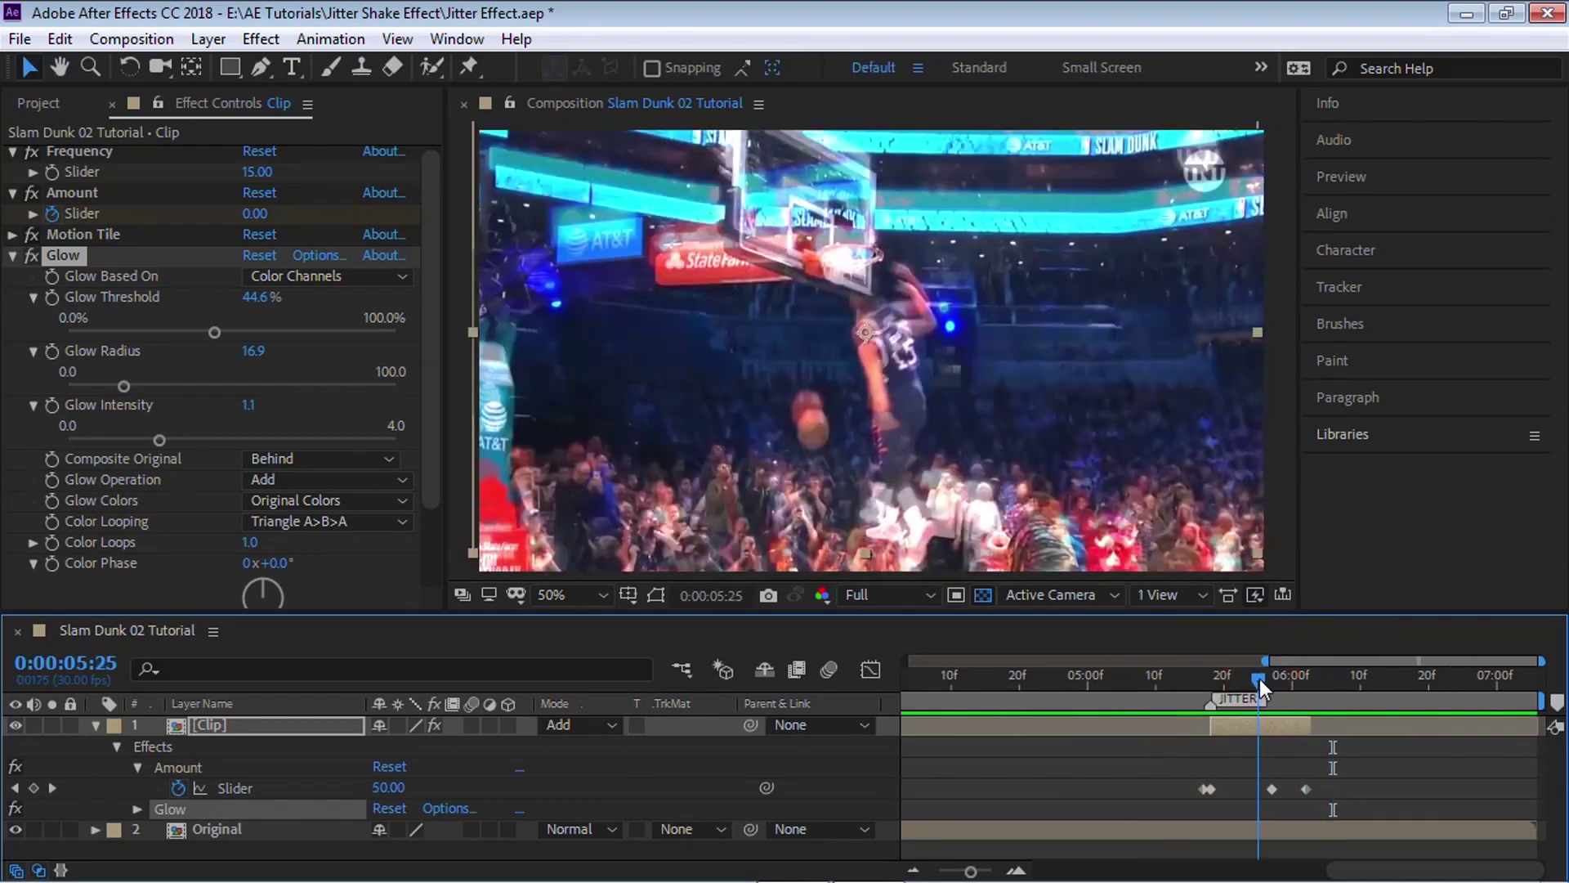
click(15, 255)
Add CC Radial Fast Blur centred on the hoop at 620.2, 230.4 with Amount 75
click(261, 39)
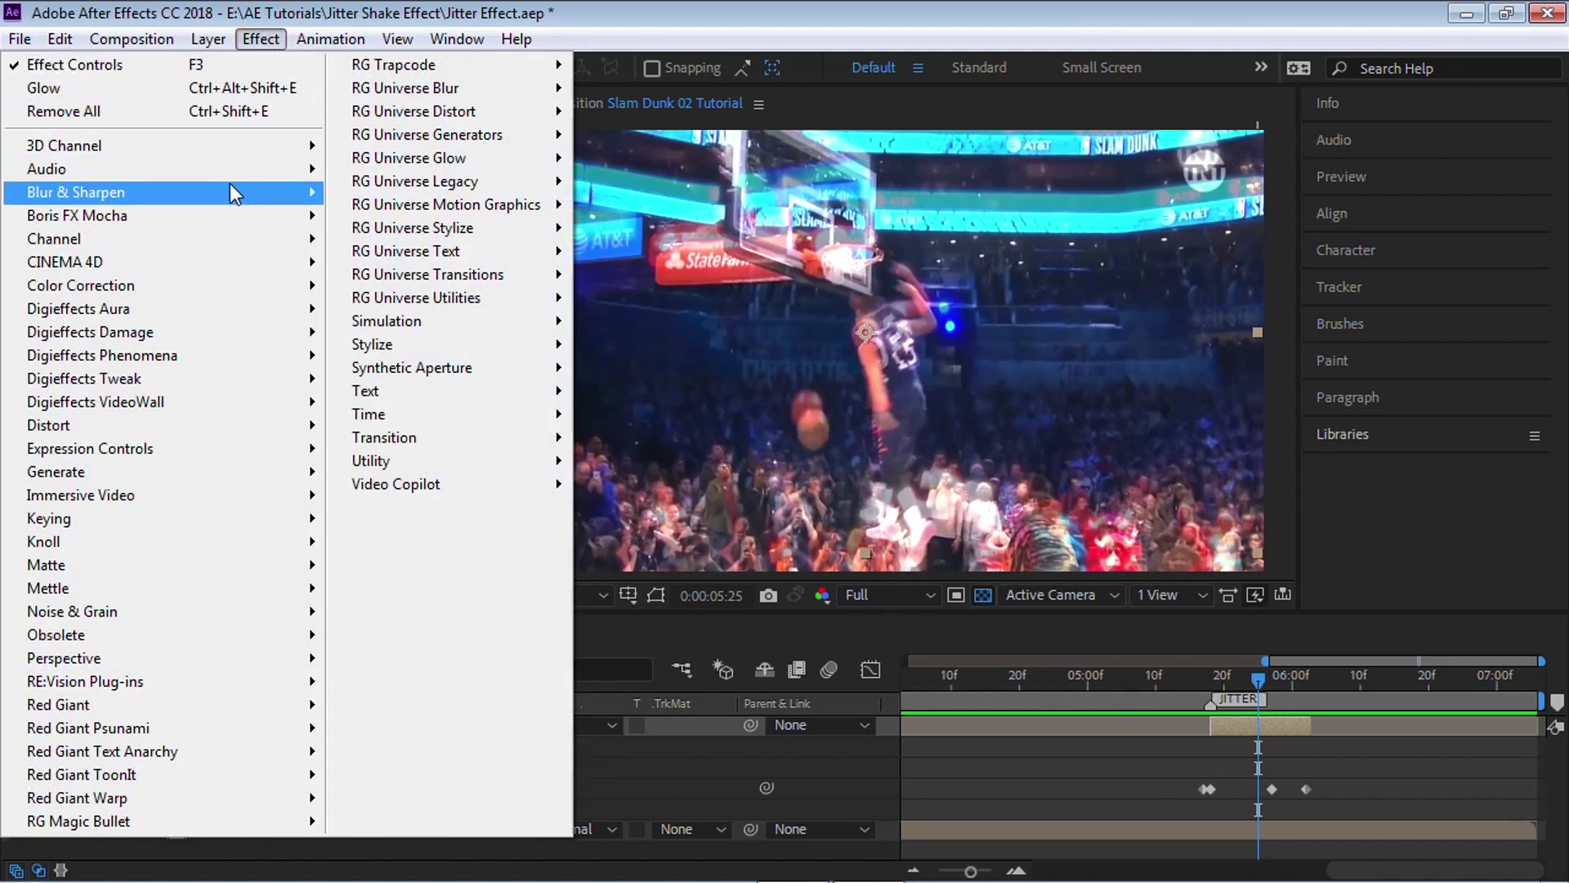
mouse_move(232, 190)
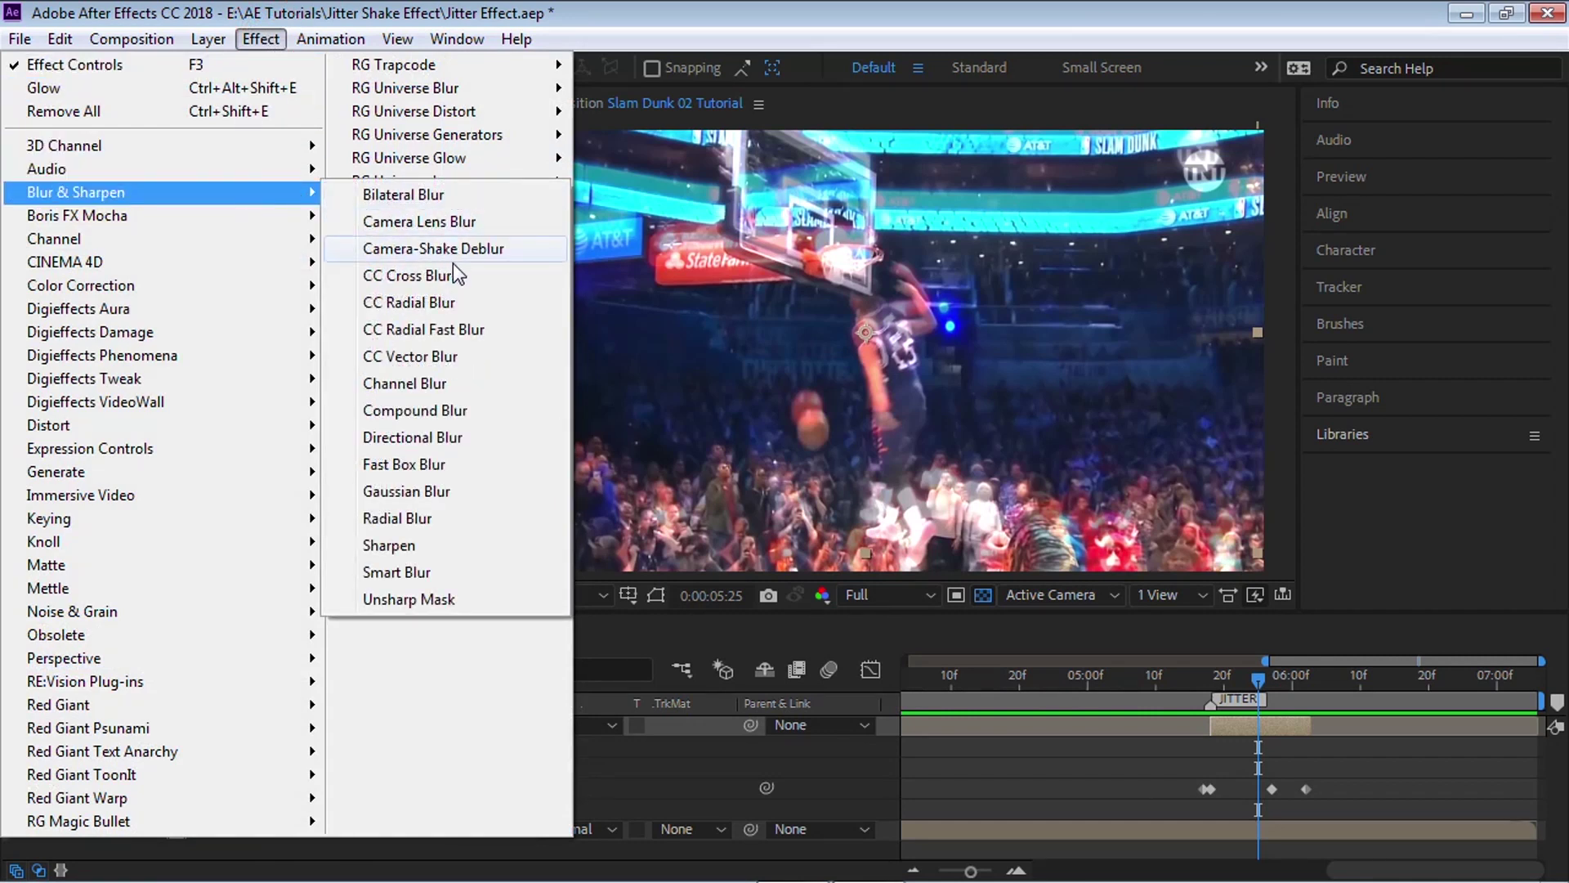
click(463, 335)
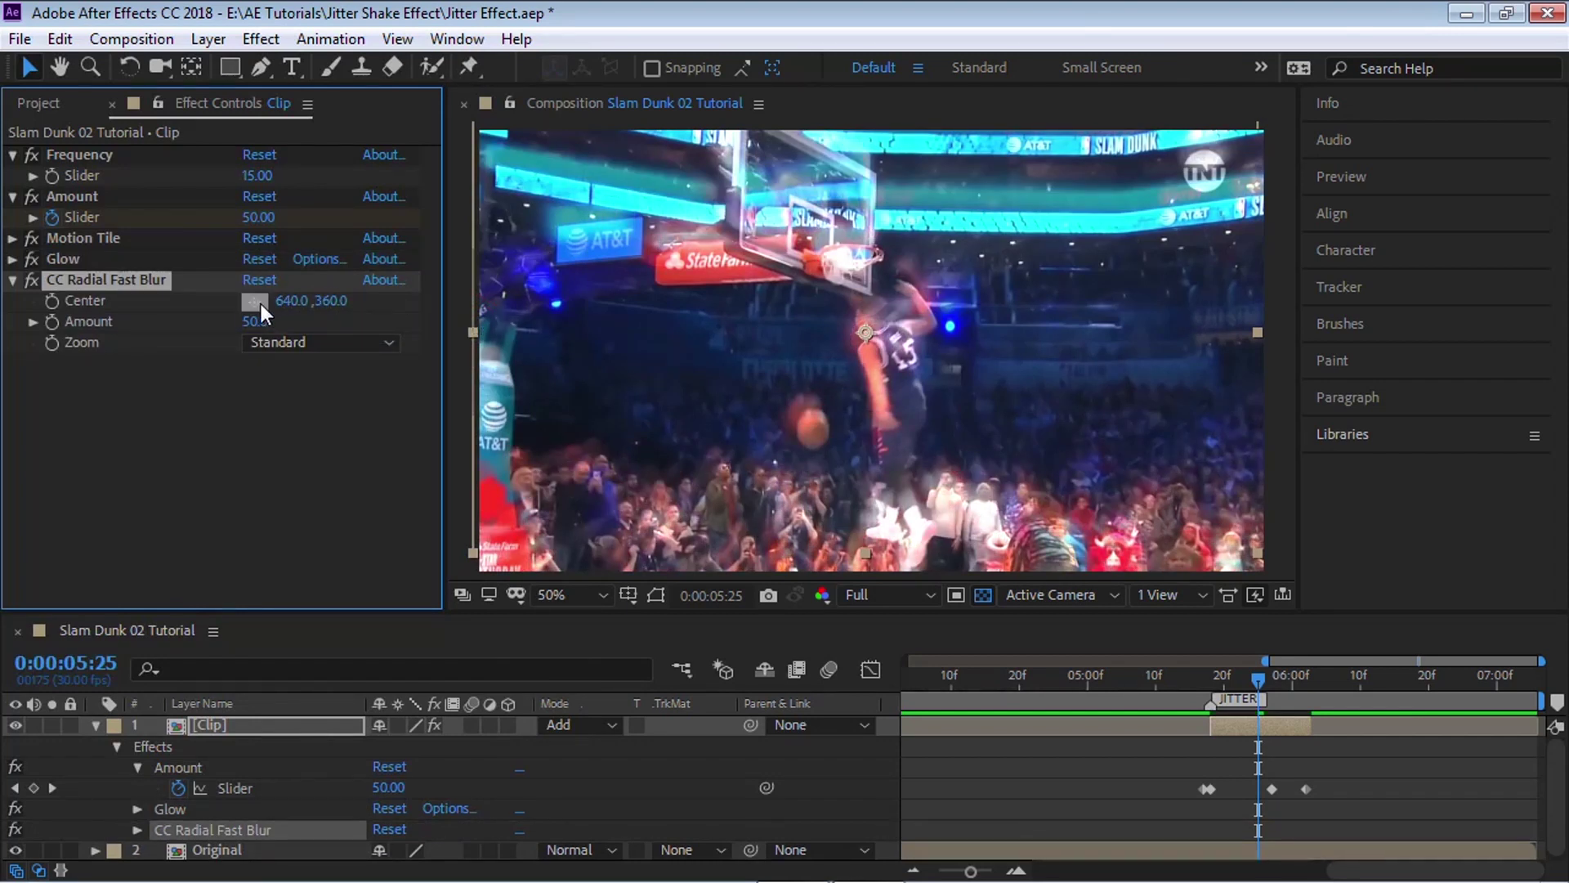
click(260, 302)
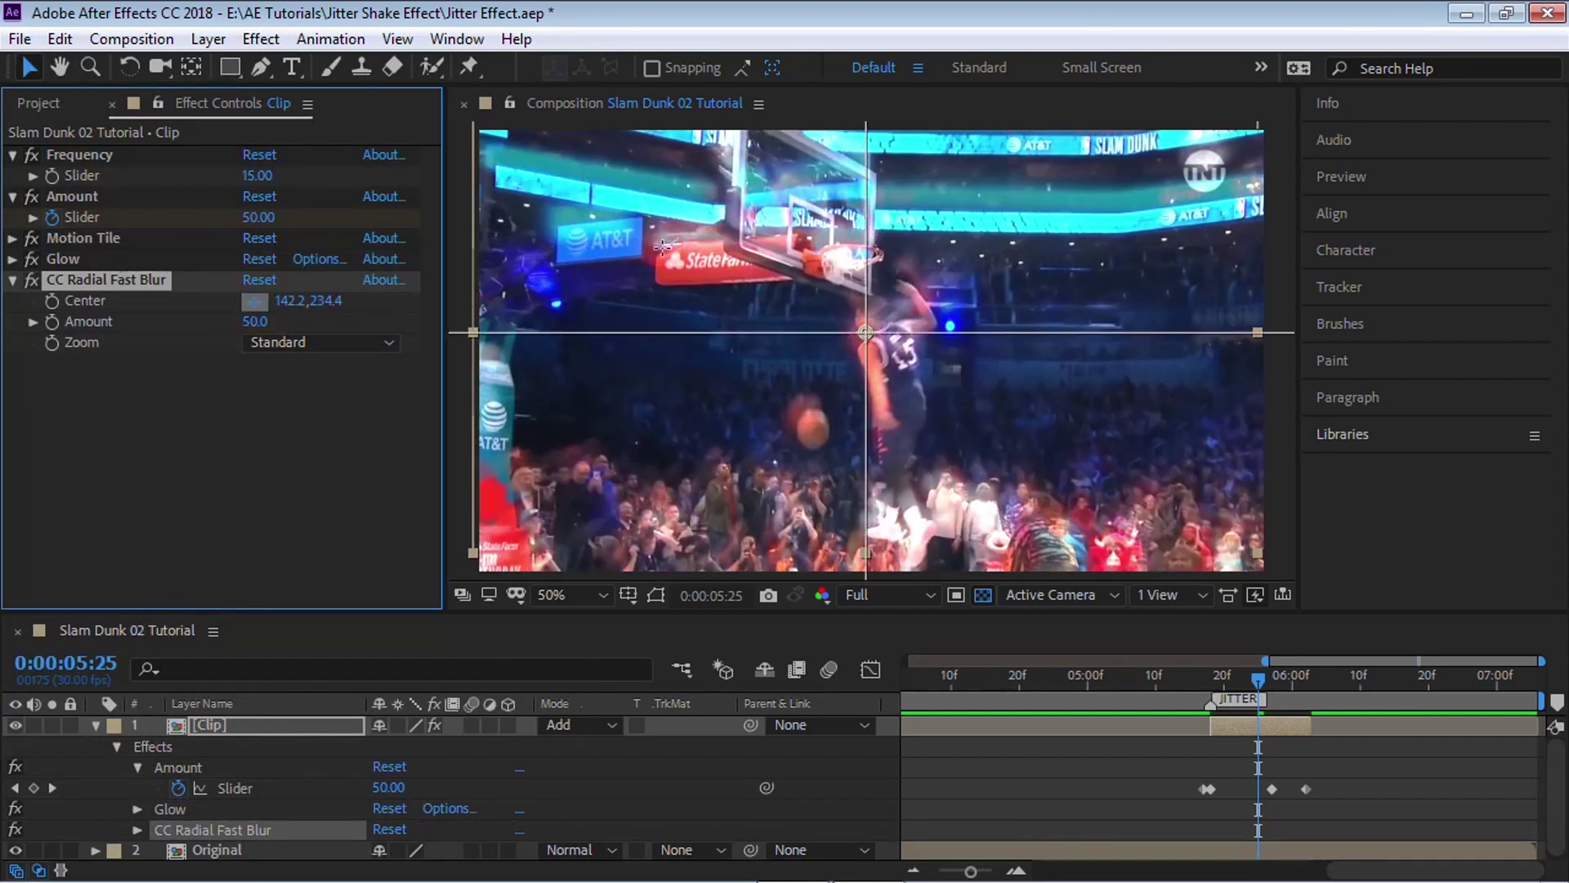
click(854, 253)
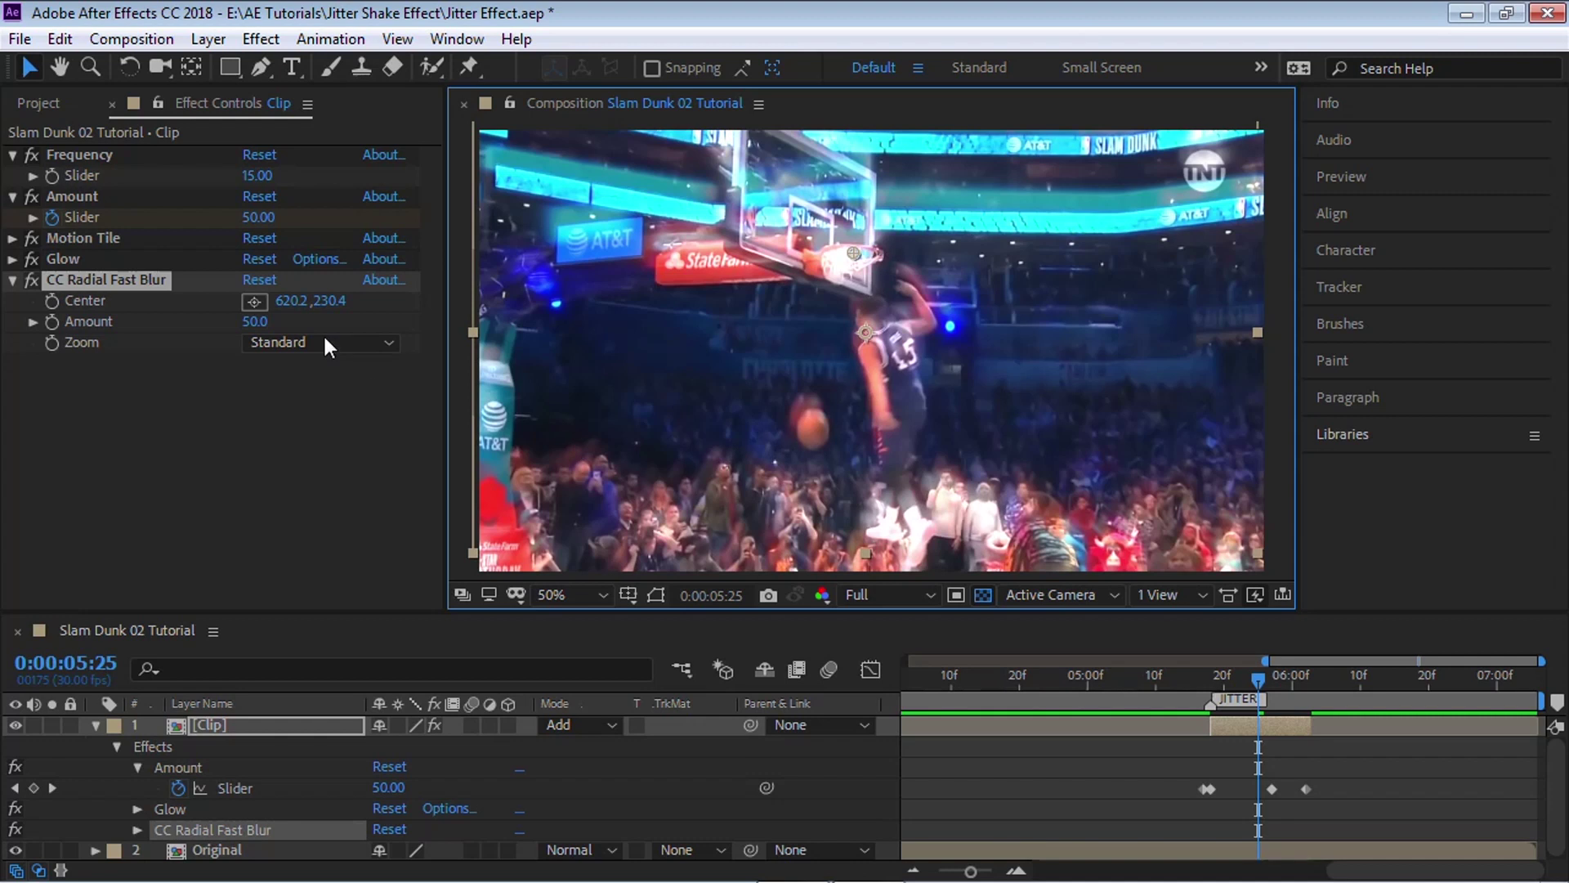
click(253, 321)
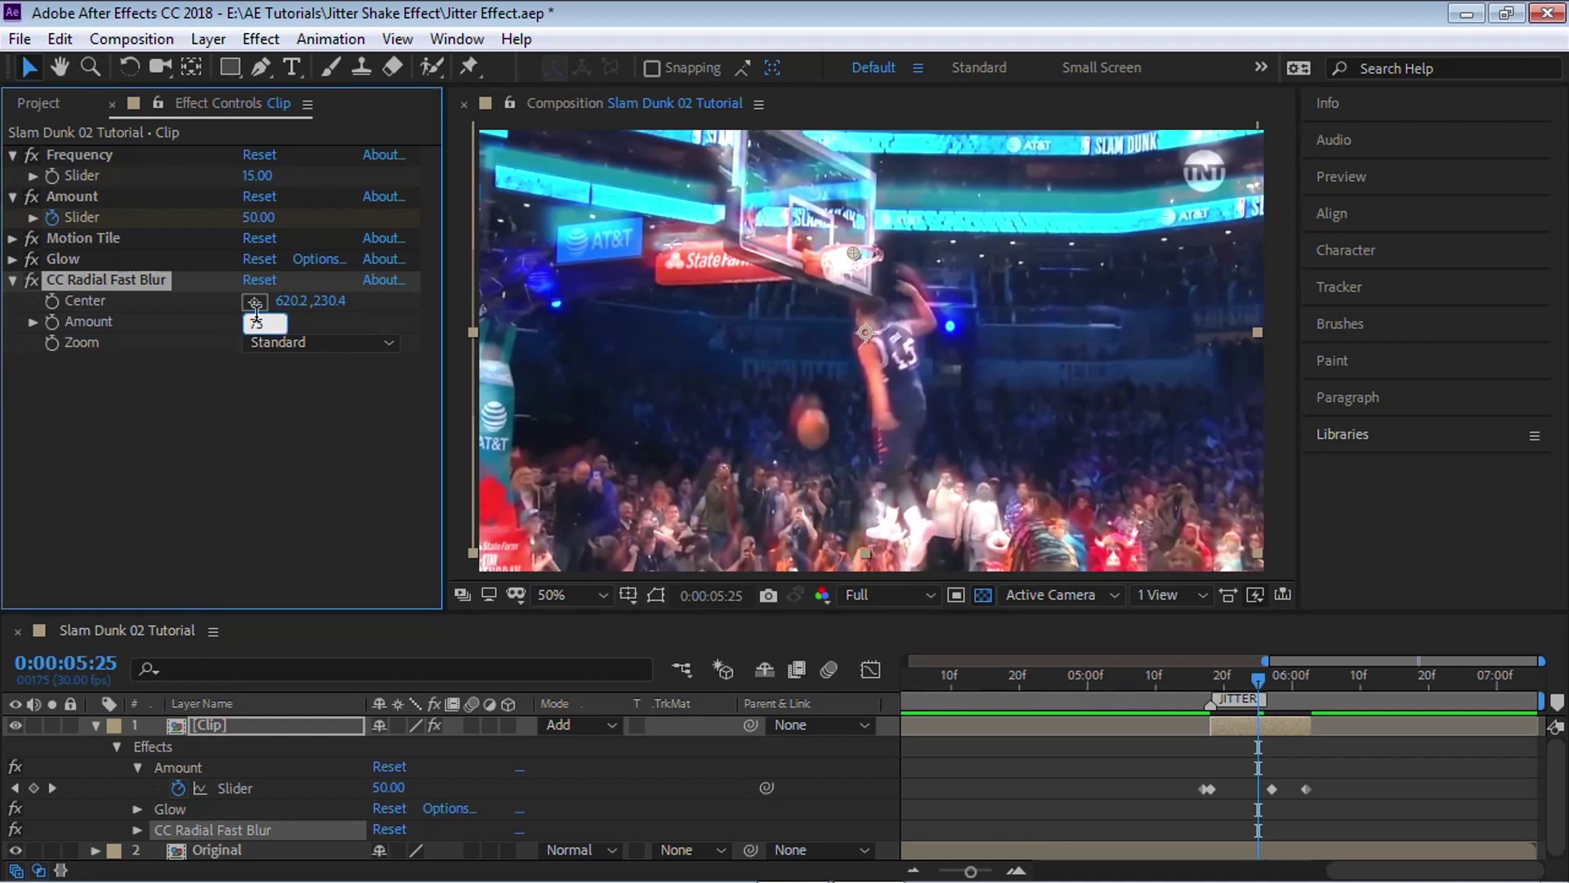
key(Return)
click(1136, 677)
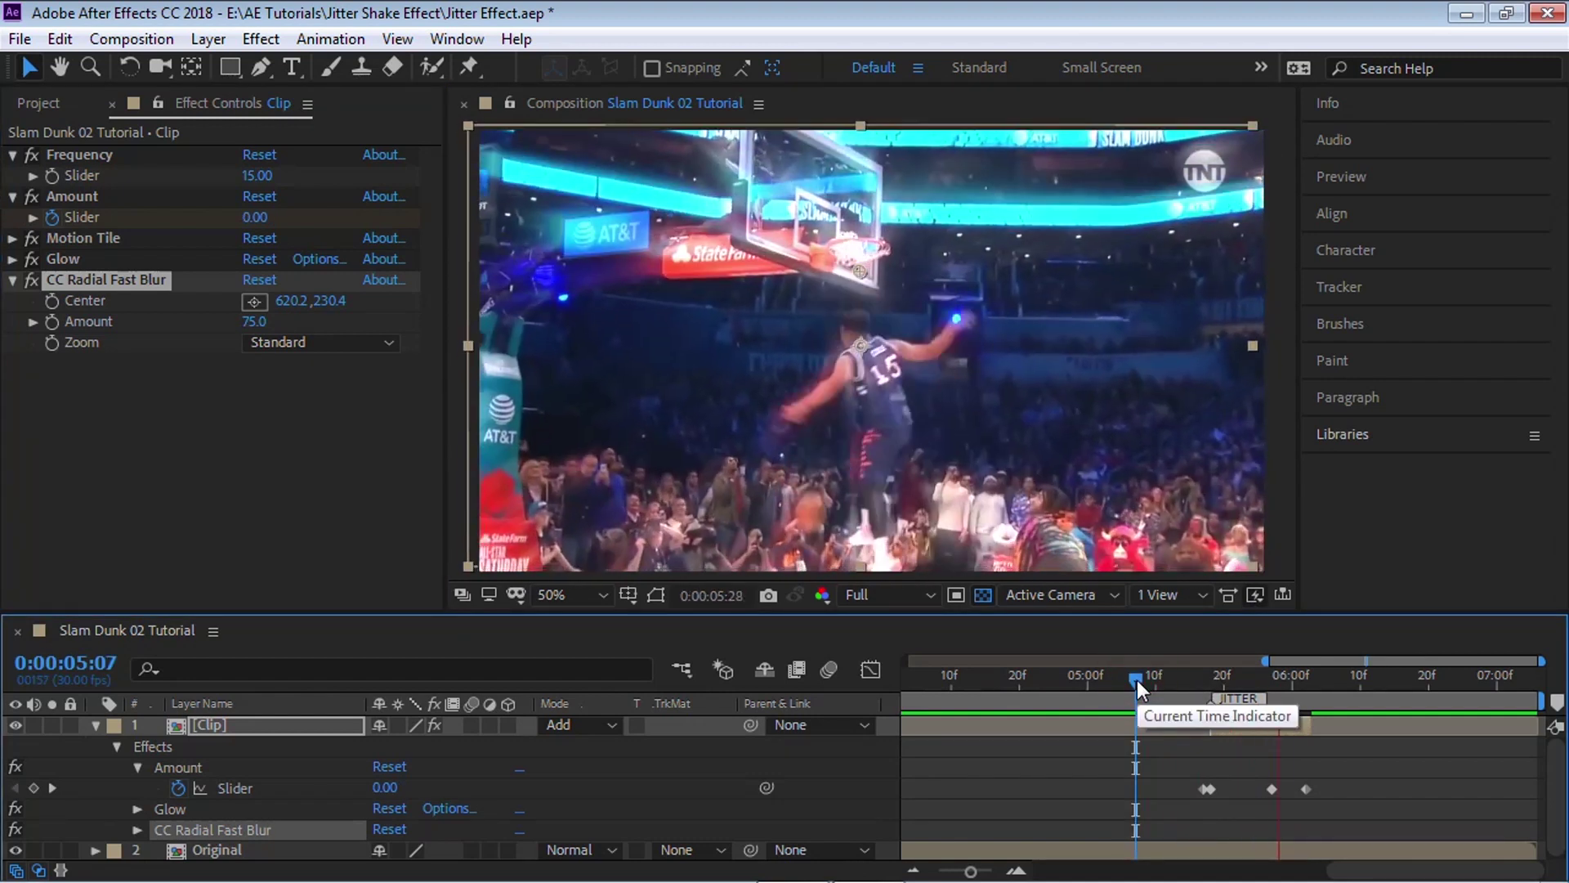
Preview the glow and blur, zoom out to 0–7 seconds, collapse Clip, and select Frequency and Amount
key(space)
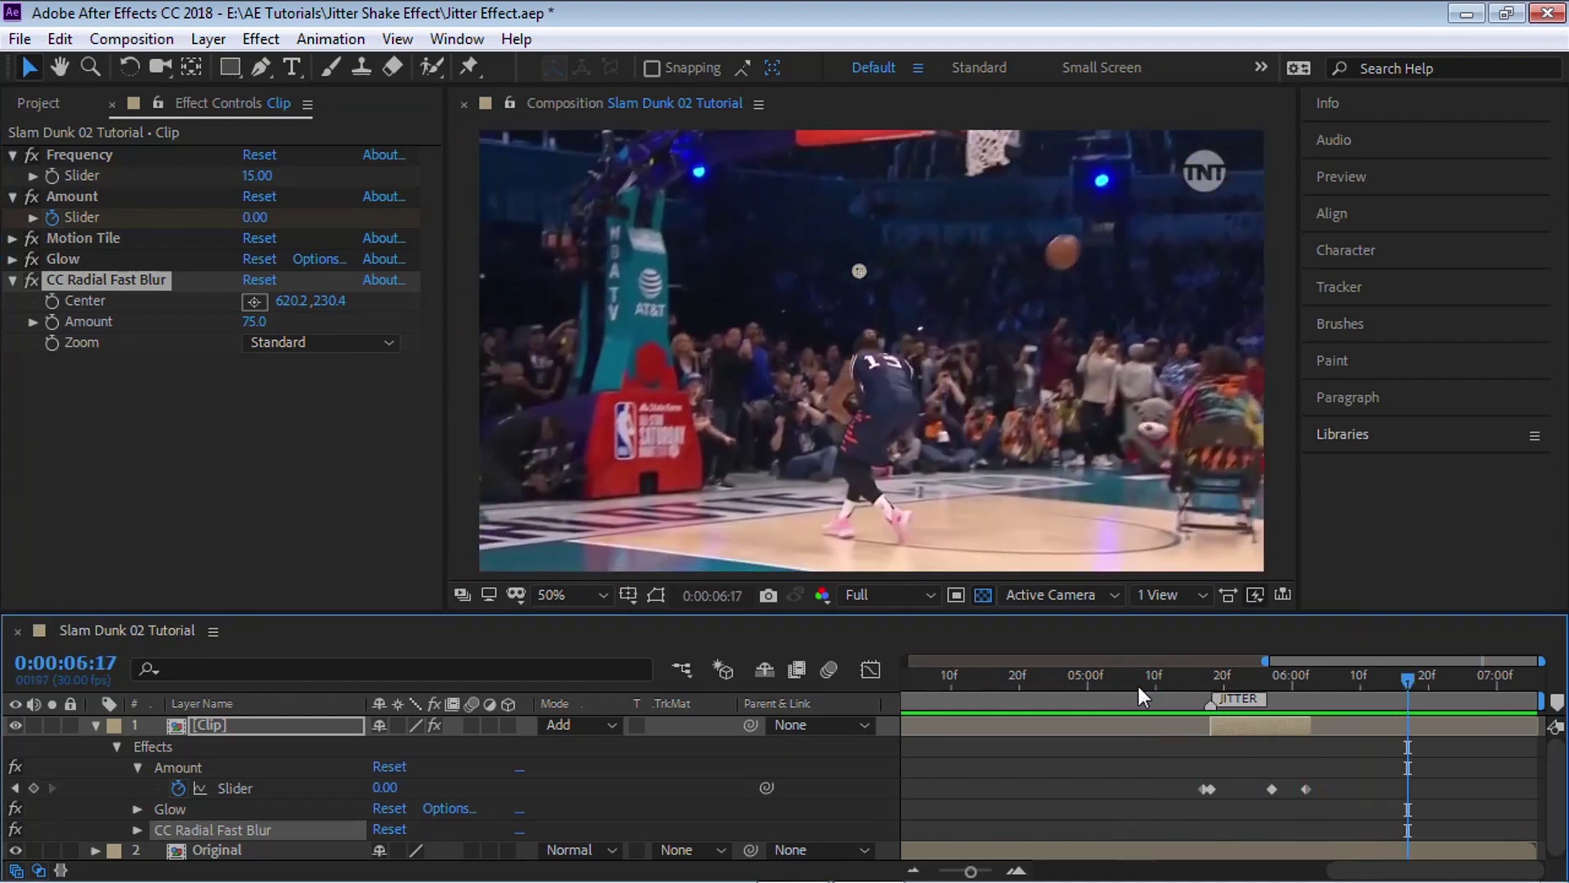
click(1129, 680)
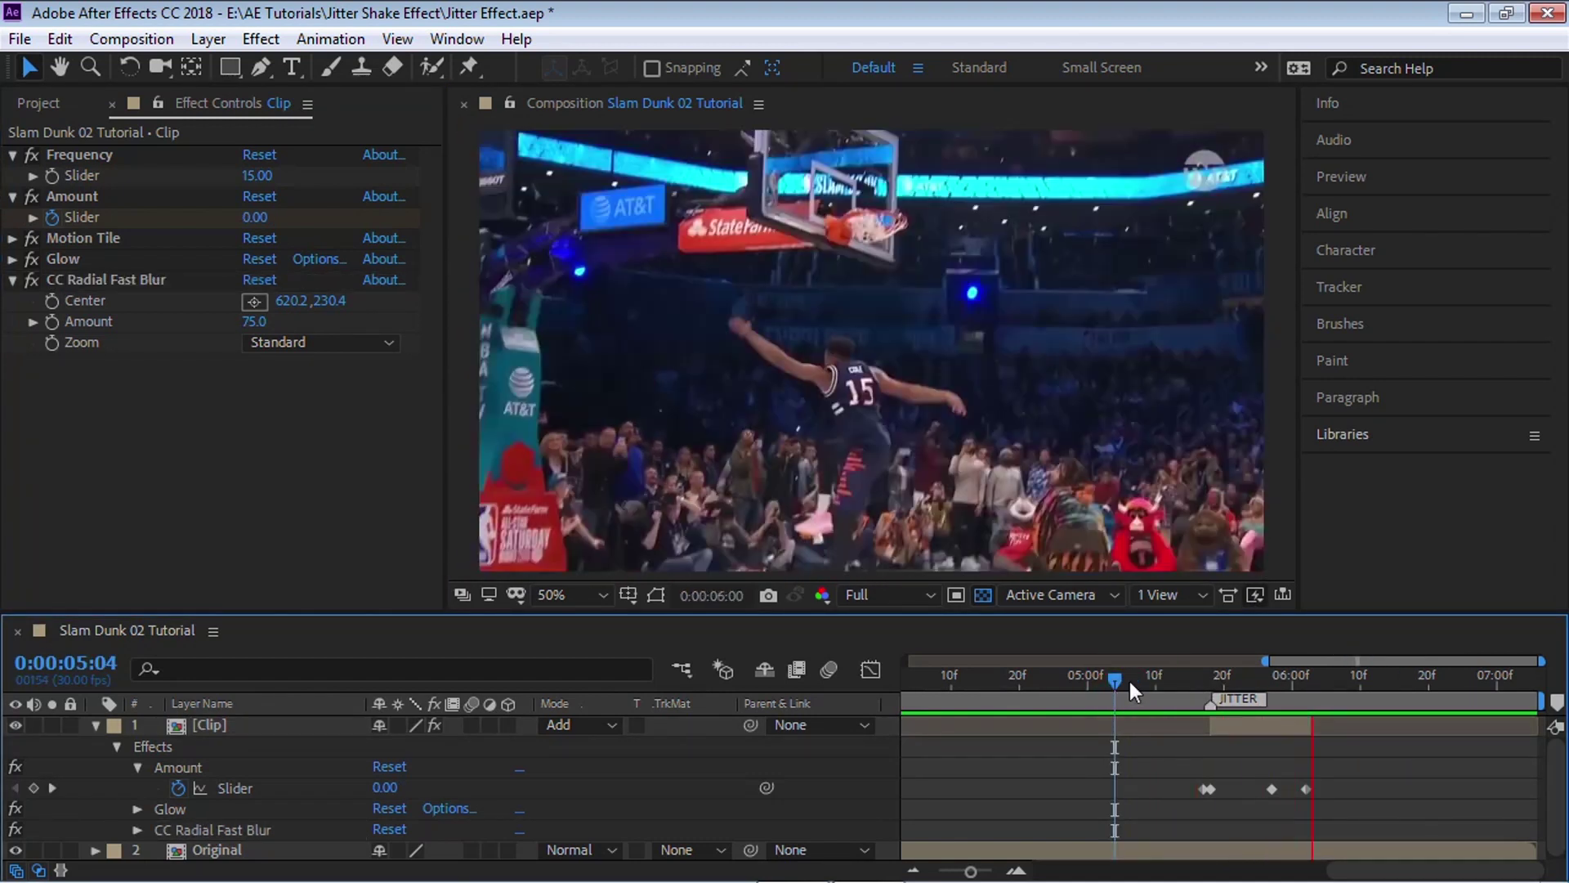
click(1038, 670)
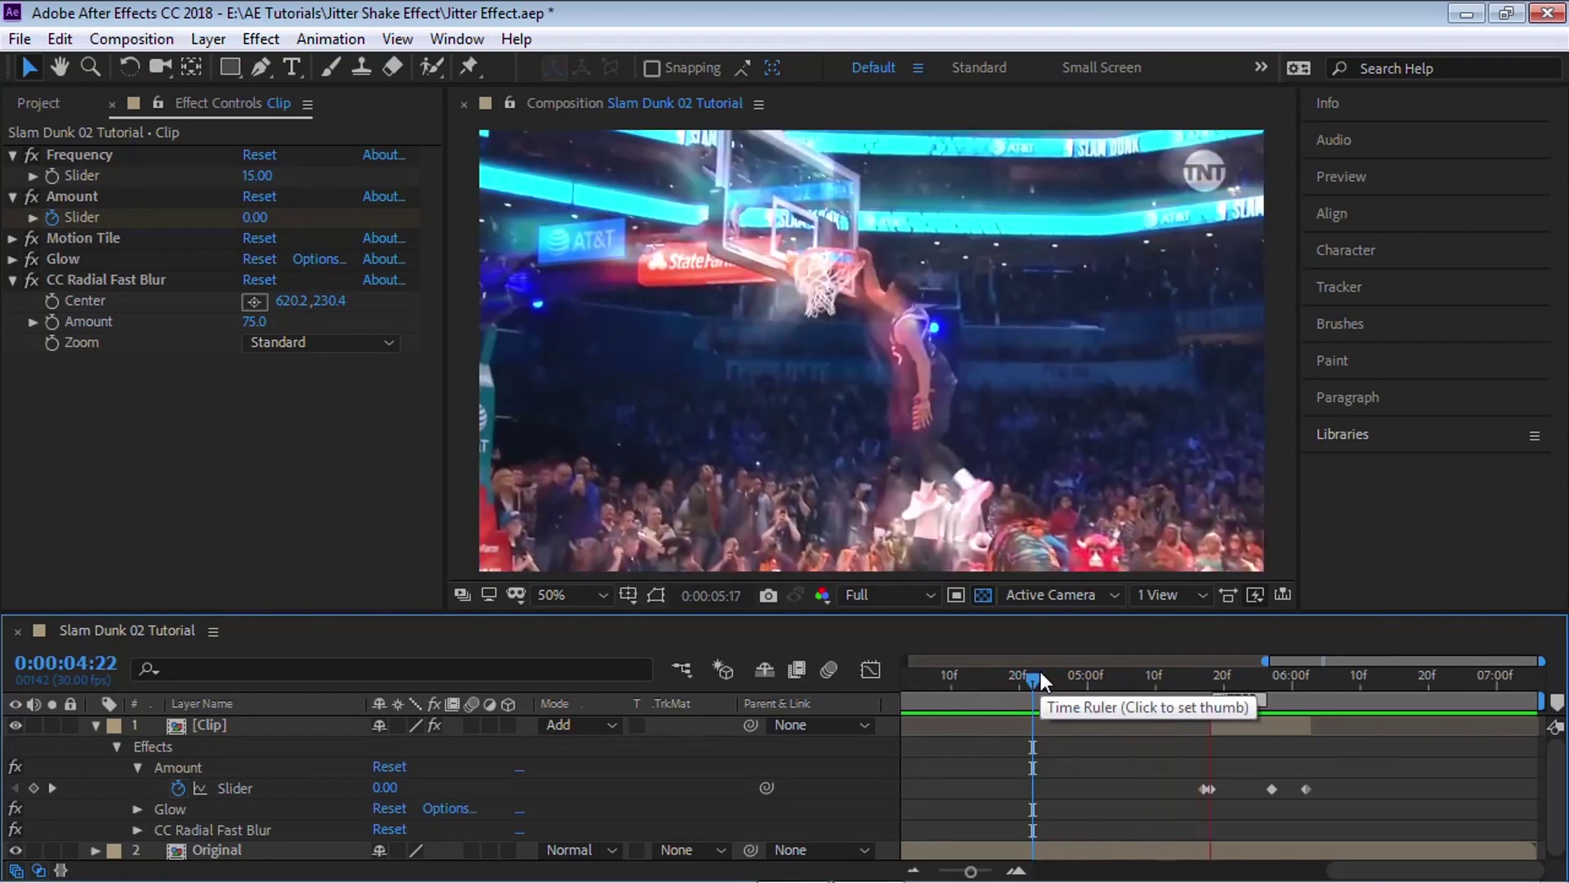
drag(1272, 663, 847, 673)
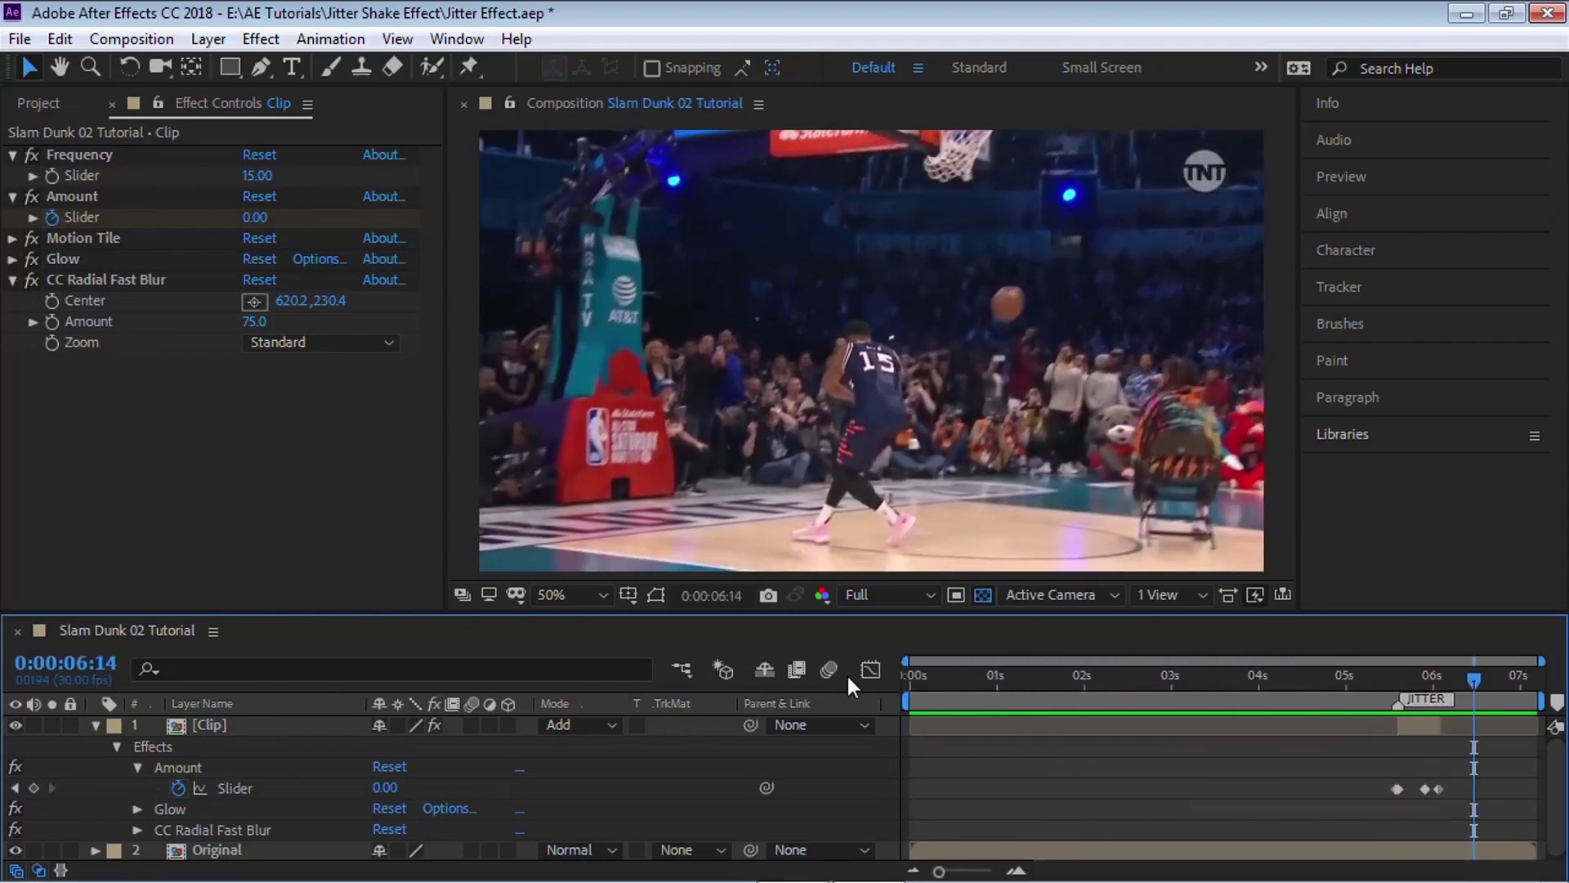
click(95, 725)
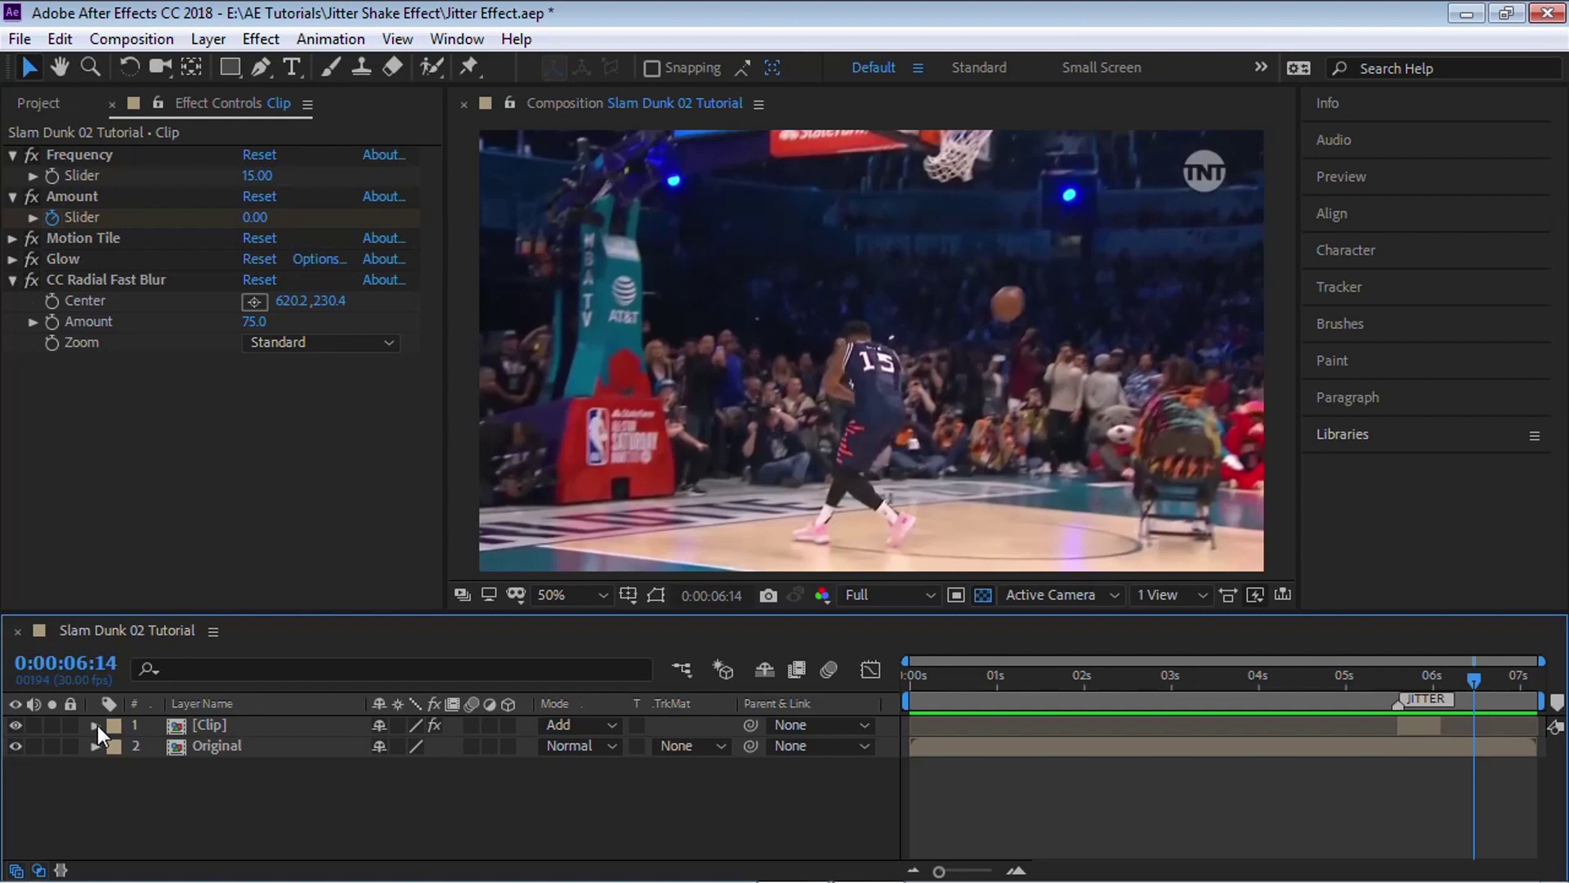
click(92, 154)
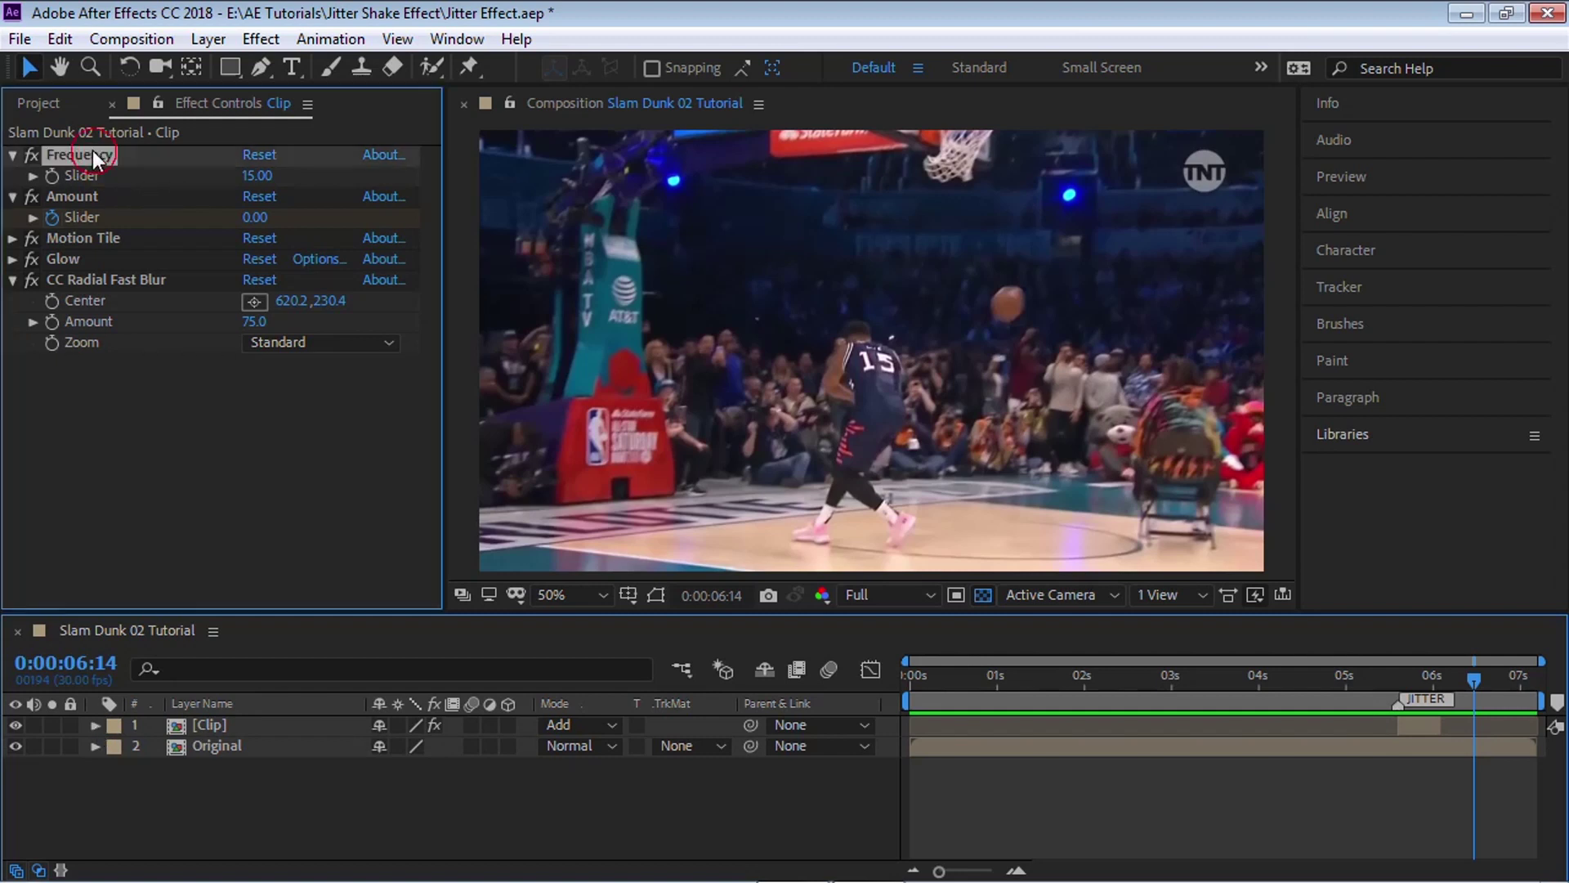
click(88, 193)
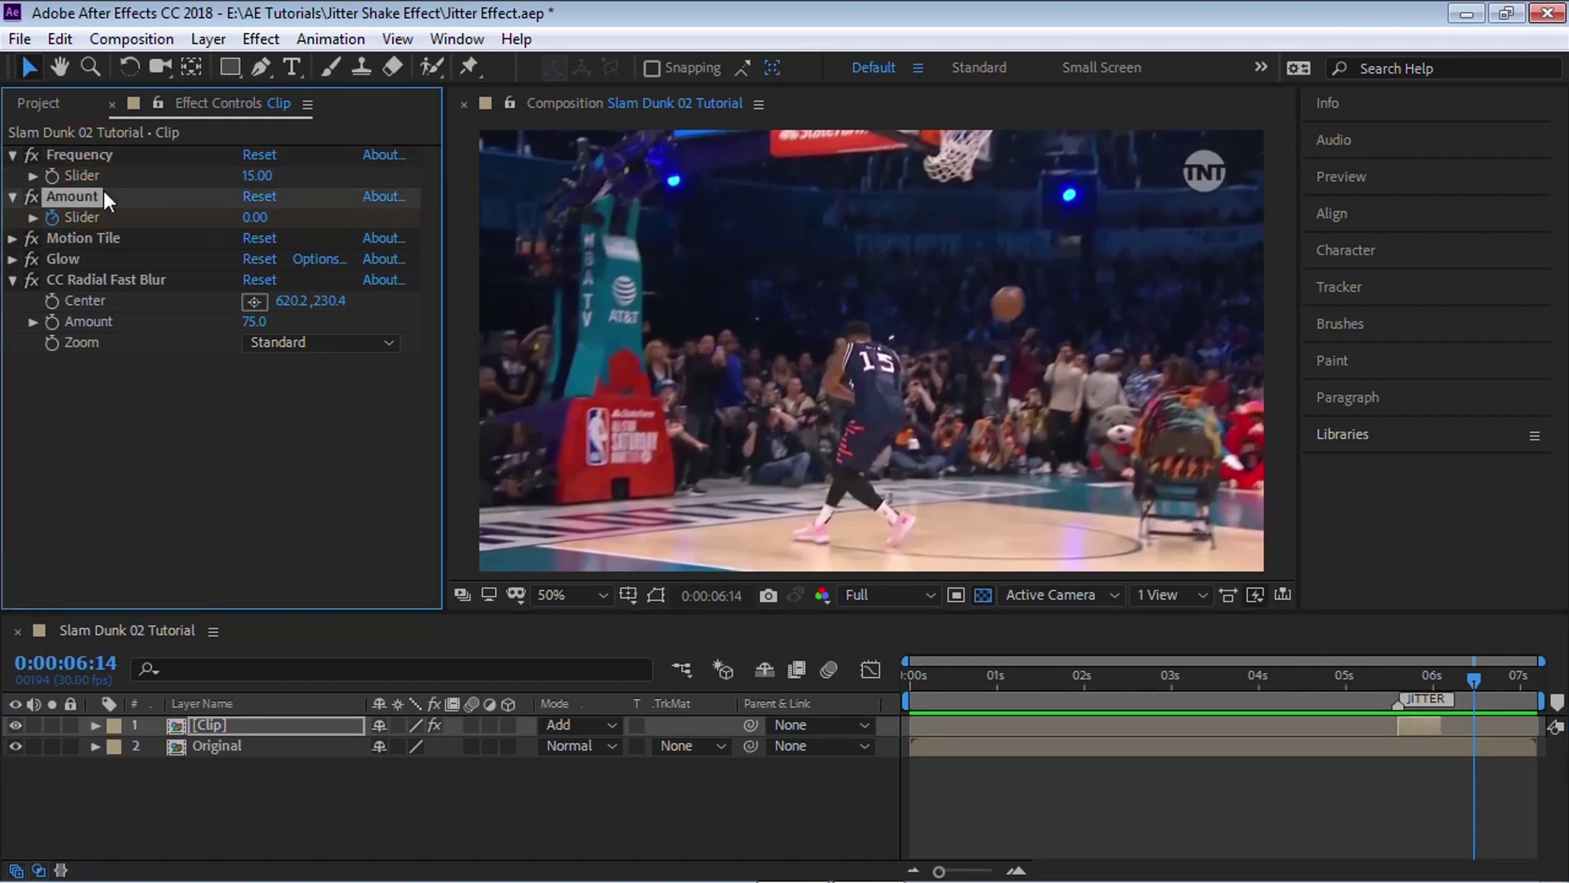